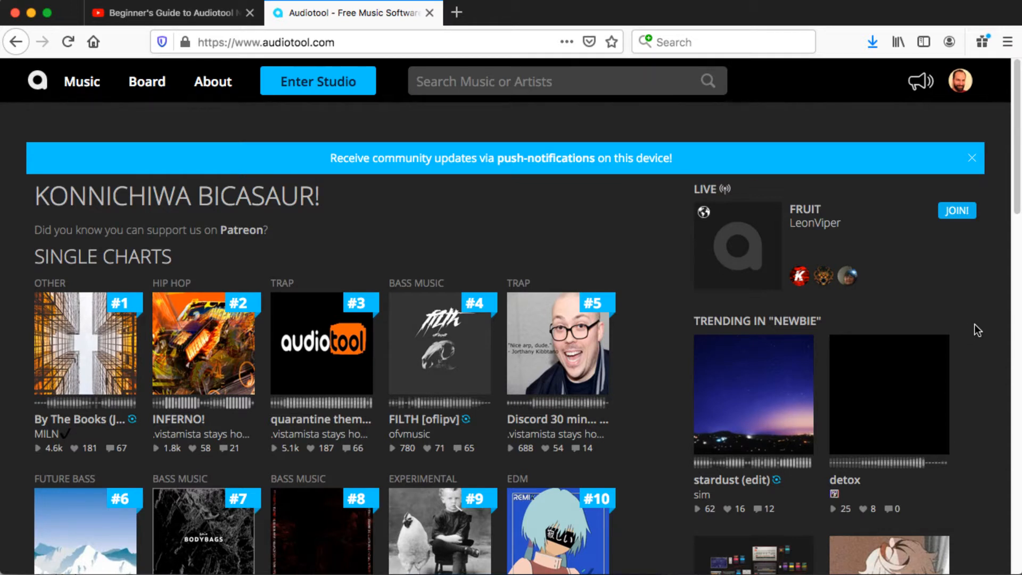
Step: Open the user's profile page, enter the studio and start a new project, dismissing the tip of the day
{"action": "left_click", "coordinate": [962, 85]}
{"action": "left_click", "coordinate": [817, 123]}
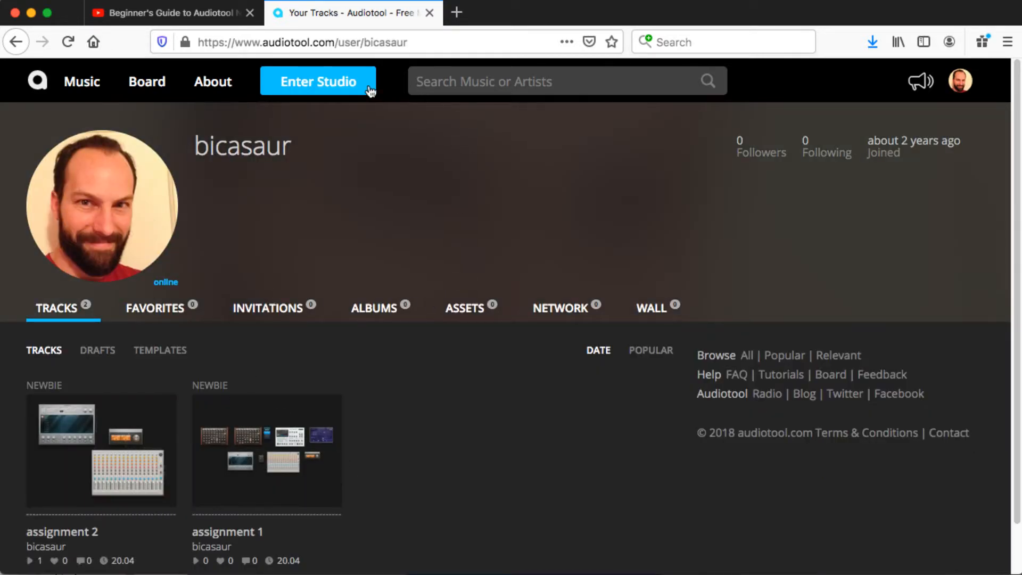
{"action": "left_click", "coordinate": [304, 79]}
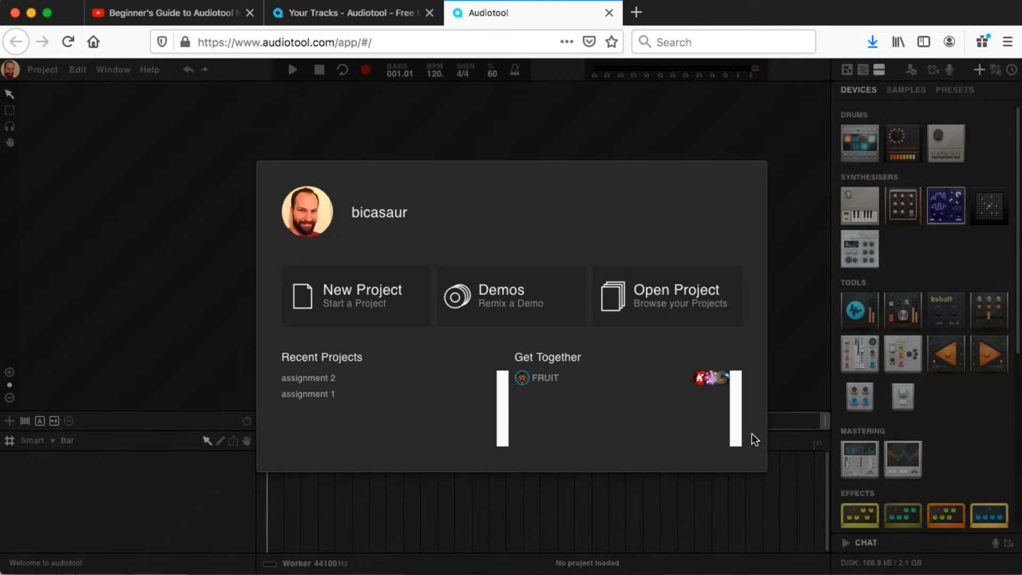
{"action": "left_click", "coordinate": [363, 314]}
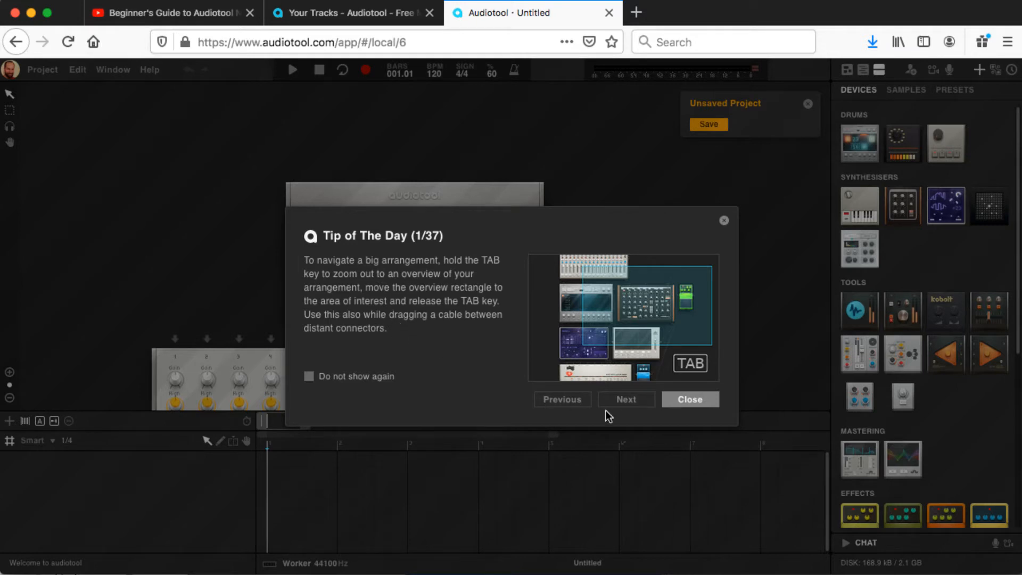
{"action": "left_click", "coordinate": [685, 404]}
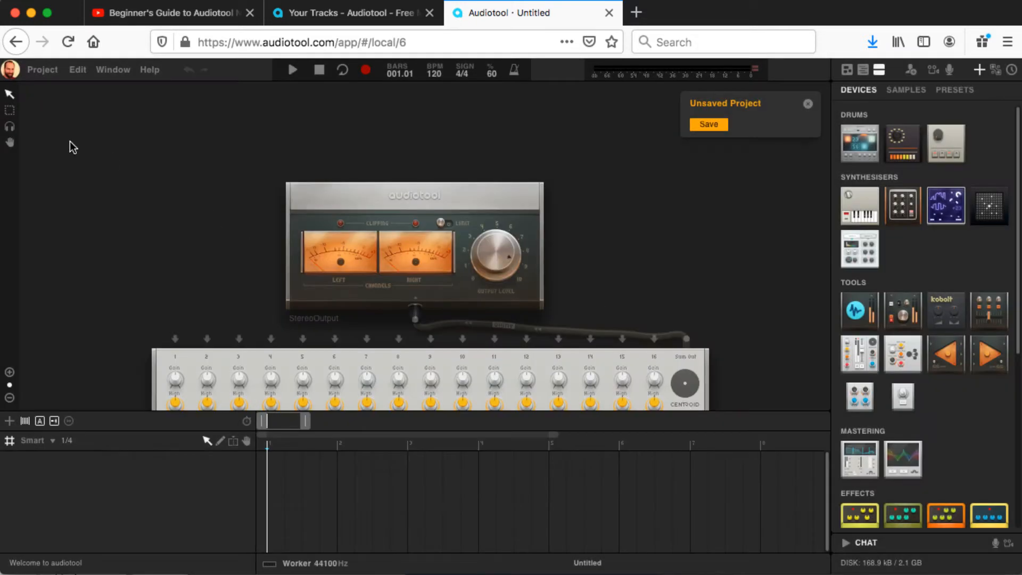
Step: Save the new project under the name "assignment 3"
{"action": "left_click", "coordinate": [41, 70]}
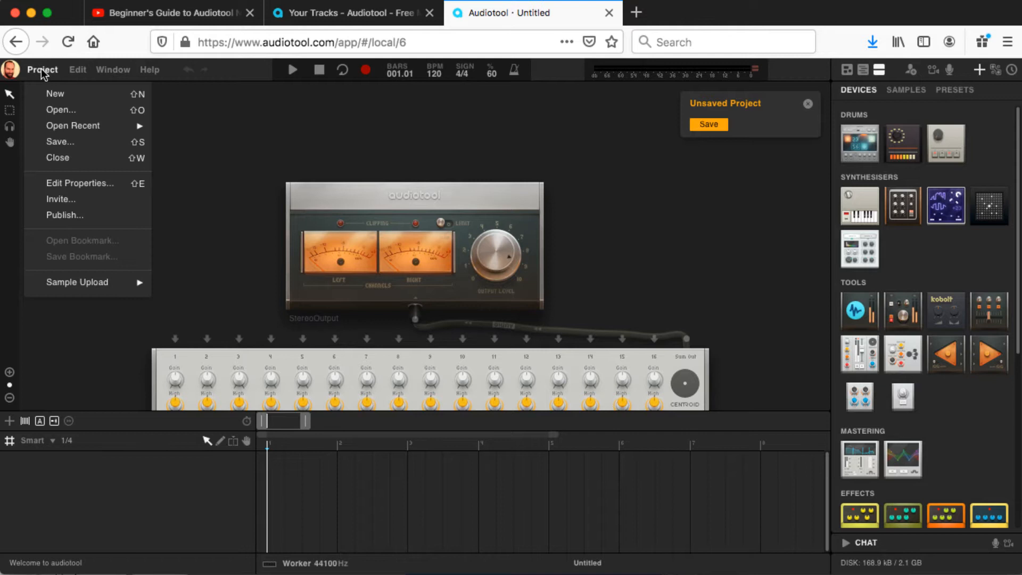
{"action": "left_click", "coordinate": [65, 141]}
{"action": "left_click", "coordinate": [450, 182]}
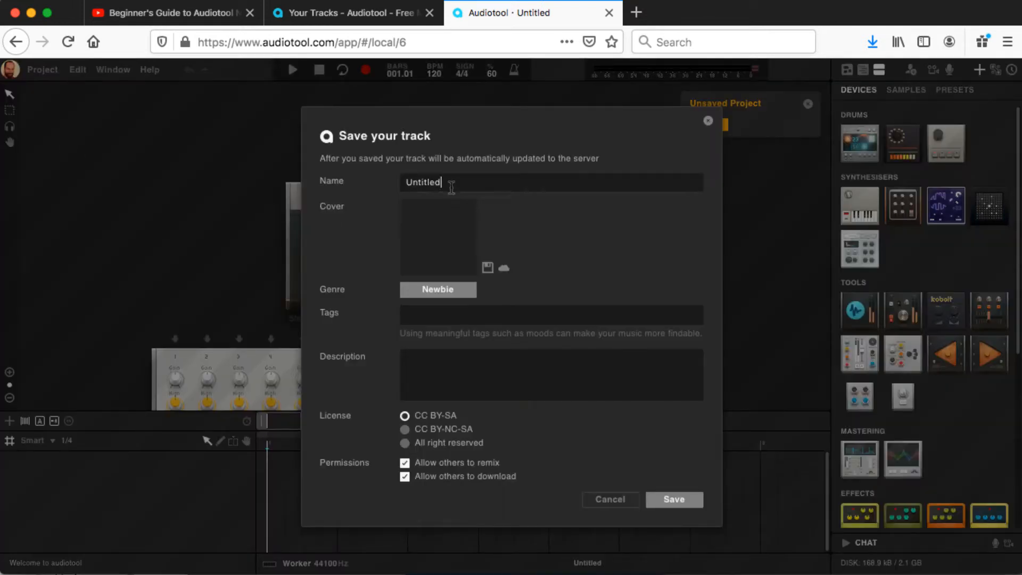
{"action": "key", "text": "BackSpace"}
{"action": "key", "text": "BackSpace"}
{"action": "key", "text": "BackSpace"}
{"action": "key", "text": "BackSpace"}
{"action": "key", "text": "BackSpace"}
{"action": "key", "text": "BackSpace"}
{"action": "key", "text": "BackSpace"}
{"action": "key", "text": "BackSpace"}
{"action": "type", "text": "assignment 3"}
{"action": "left_click", "coordinate": [673, 497]}
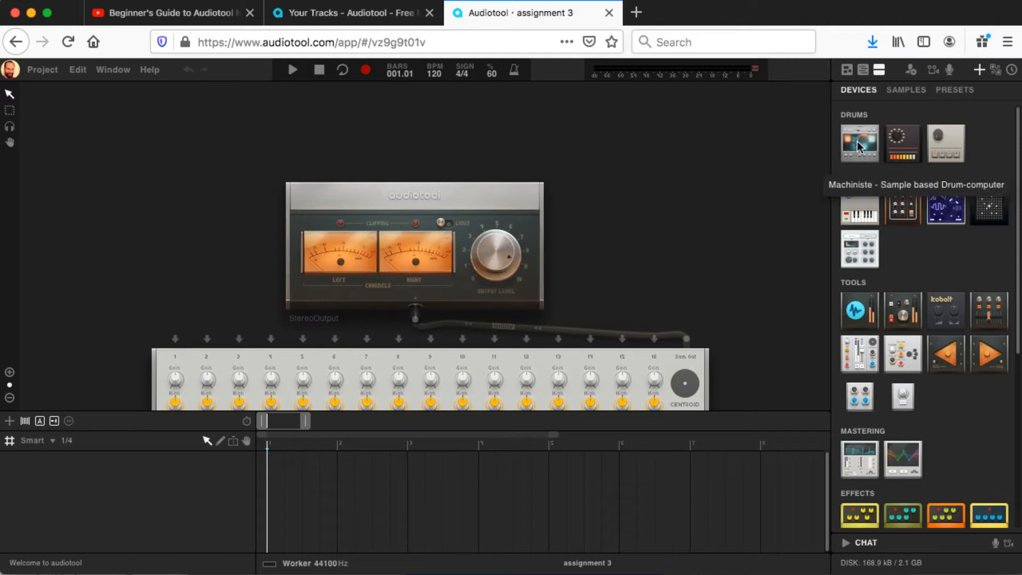
Step: Add a Machiniste drum computer to the desktop and load the kick 10 sample into its first slot
{"action": "left_click_drag", "start_coordinate": [857, 145], "coordinate": [270, 202]}
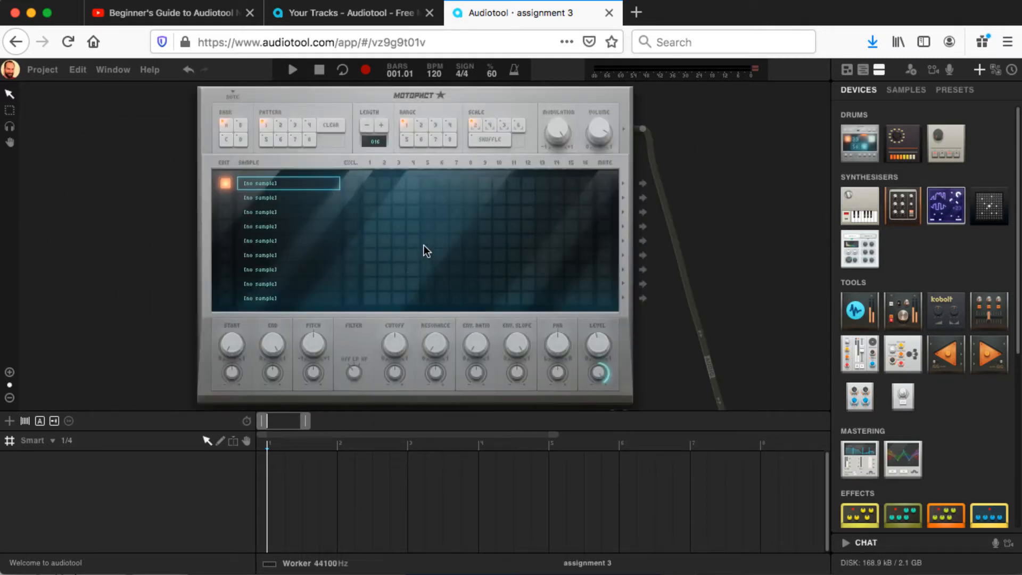
{"action": "left_click", "coordinate": [906, 90]}
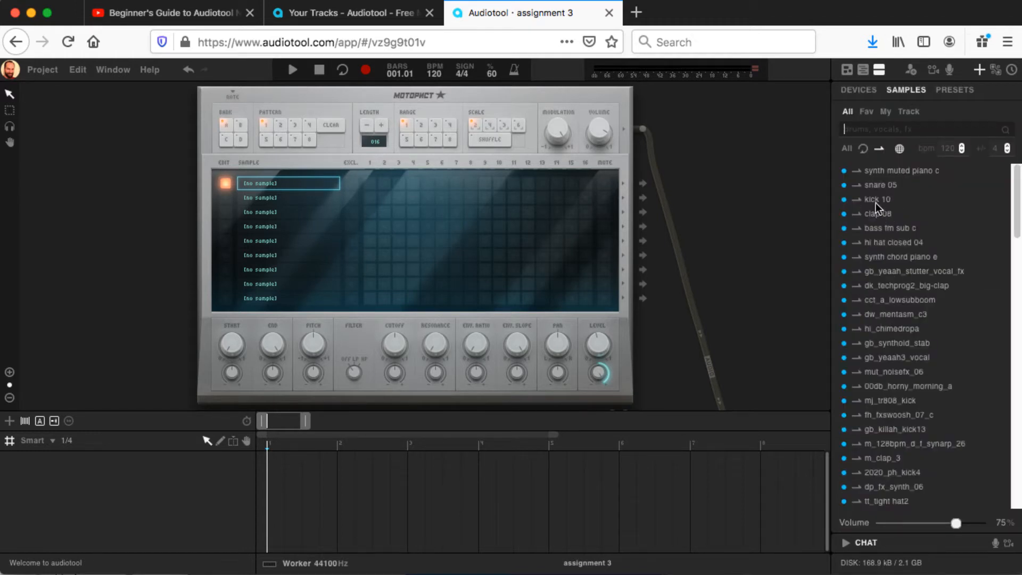
{"action": "left_click_drag", "start_coordinate": [878, 205], "coordinate": [290, 181]}
Step: Search the samples for "snare" and load snare 07 into the Machiniste's second slot
{"action": "left_click", "coordinate": [893, 129]}
{"action": "type", "text": "snare"}
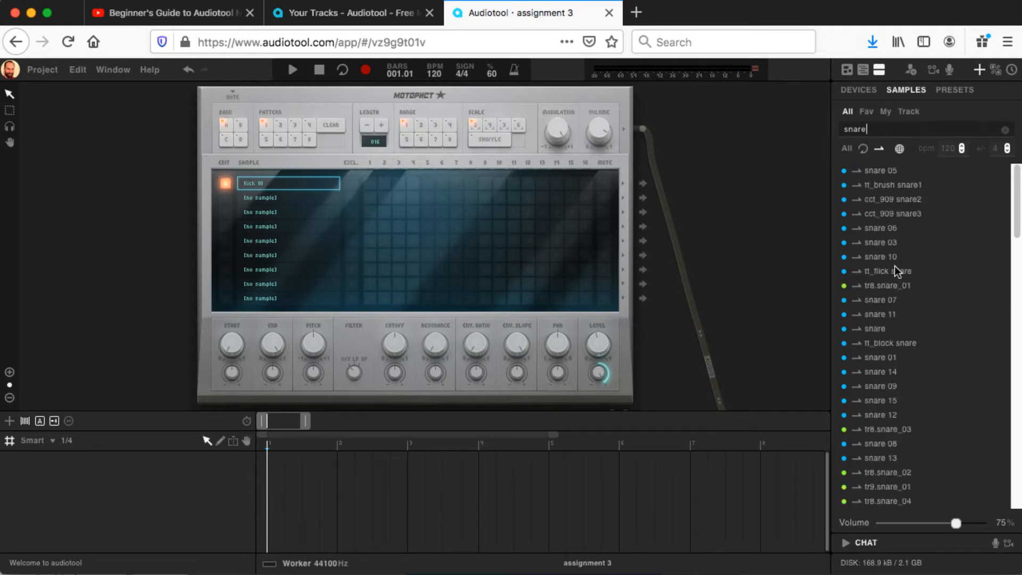
{"action": "left_click_drag", "start_coordinate": [880, 298], "coordinate": [280, 199]}
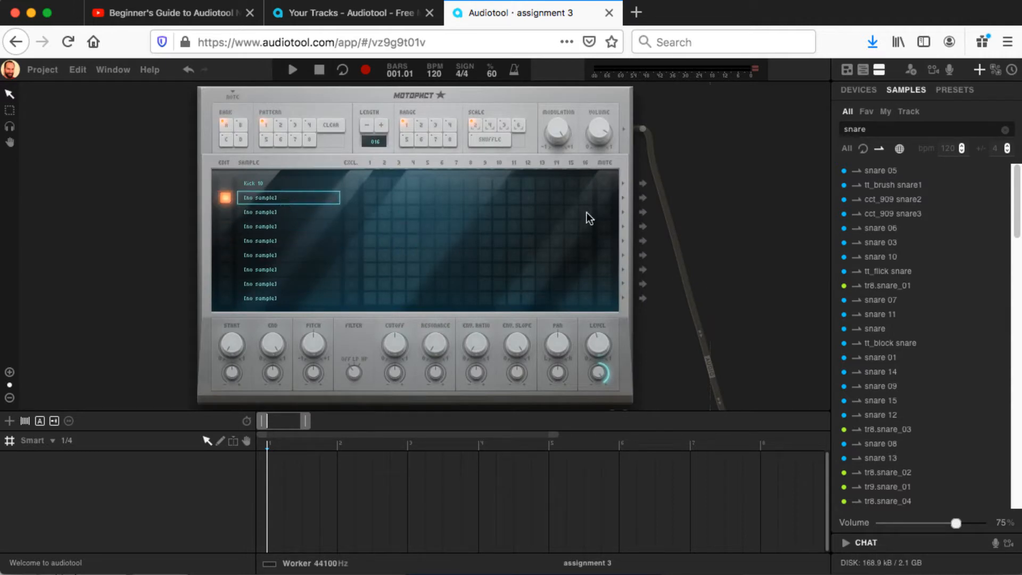
Step: Search the samples for "hat" and load hi hat closed 04 into the Machiniste's third slot
{"action": "left_click", "coordinate": [882, 127]}
{"action": "key", "text": "BackSpace"}
{"action": "key", "text": "BackSpace"}
{"action": "key", "text": "BackSpace"}
{"action": "key", "text": "BackSpace"}
{"action": "key", "text": "BackSpace"}
{"action": "type", "text": "hat"}
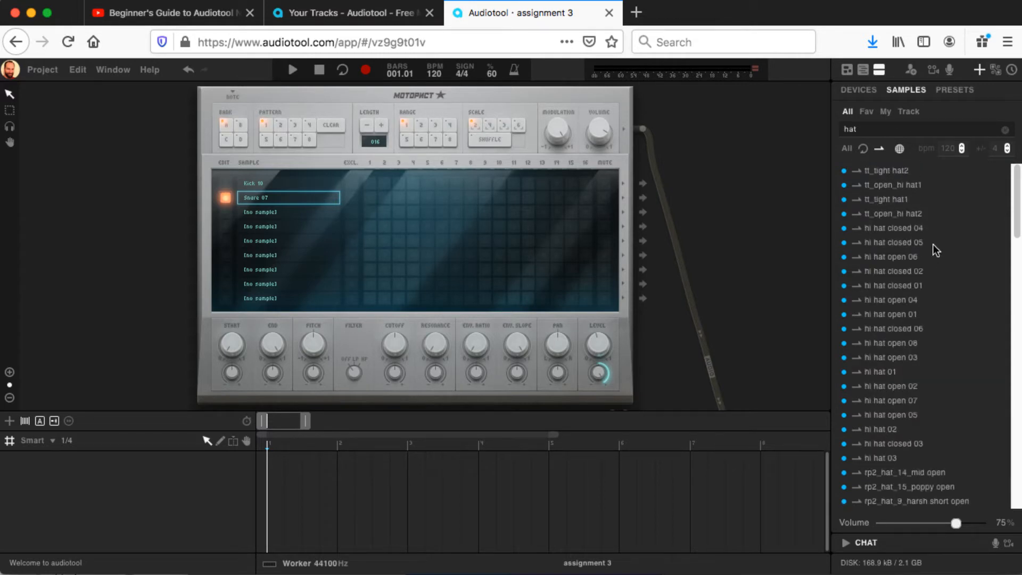
{"action": "left_click_drag", "start_coordinate": [888, 228], "coordinate": [291, 212]}
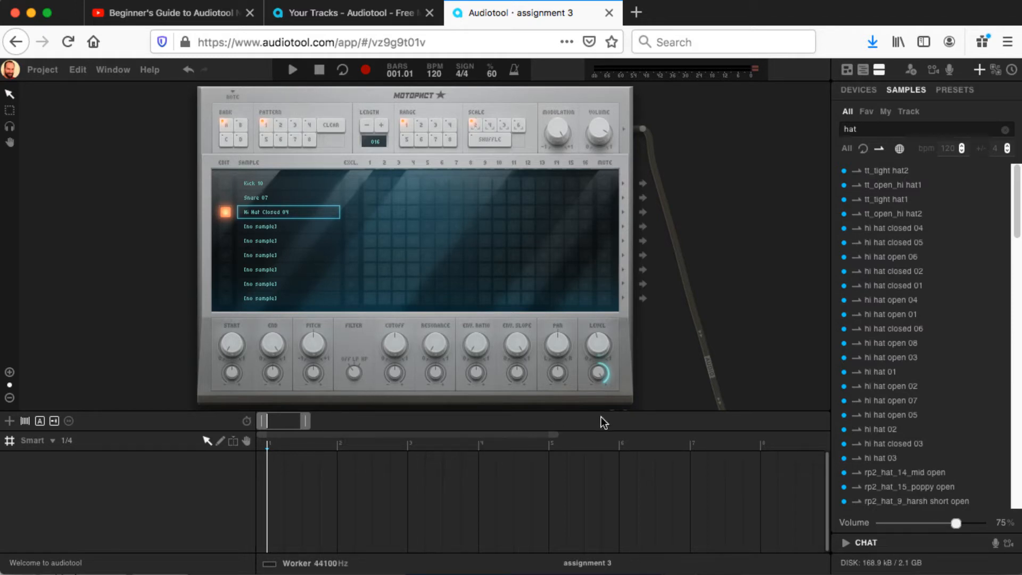
Step: Create a note track for the Machiniste and add a one-bar note region at bar 1 of the timeline
{"action": "right_click", "coordinate": [334, 99]}
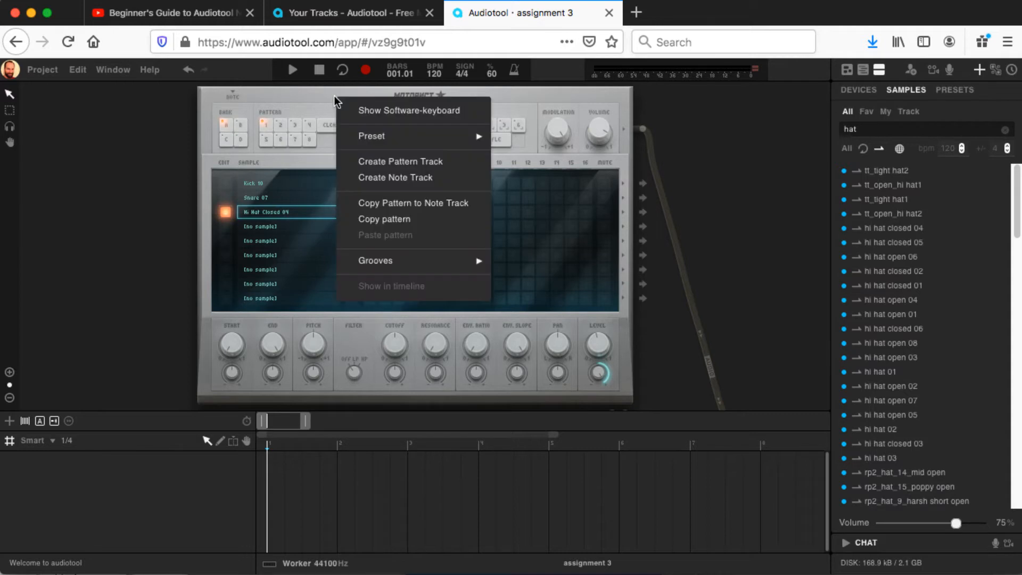
{"action": "left_click", "coordinate": [403, 180]}
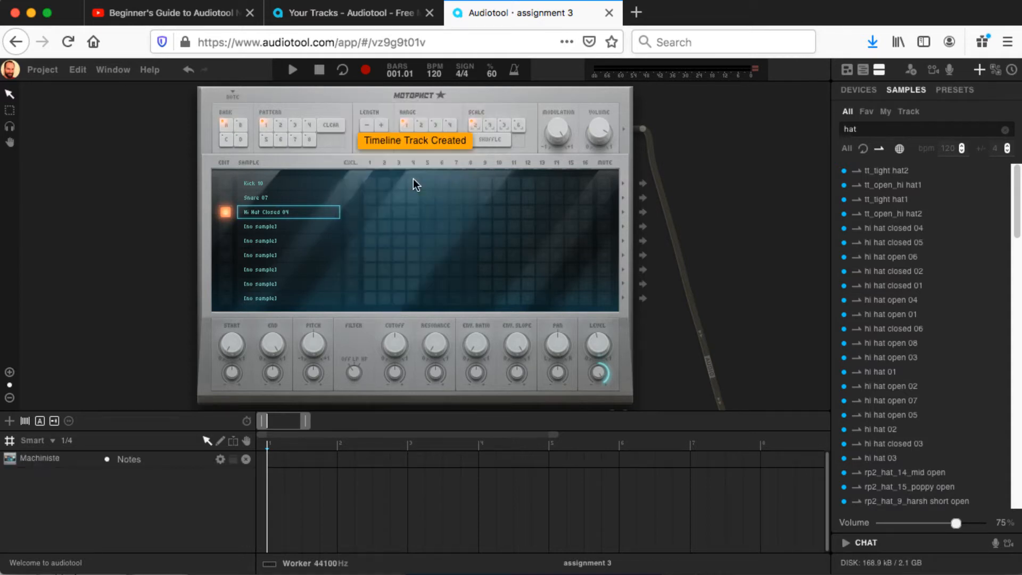
{"action": "double_click", "coordinate": [279, 458]}
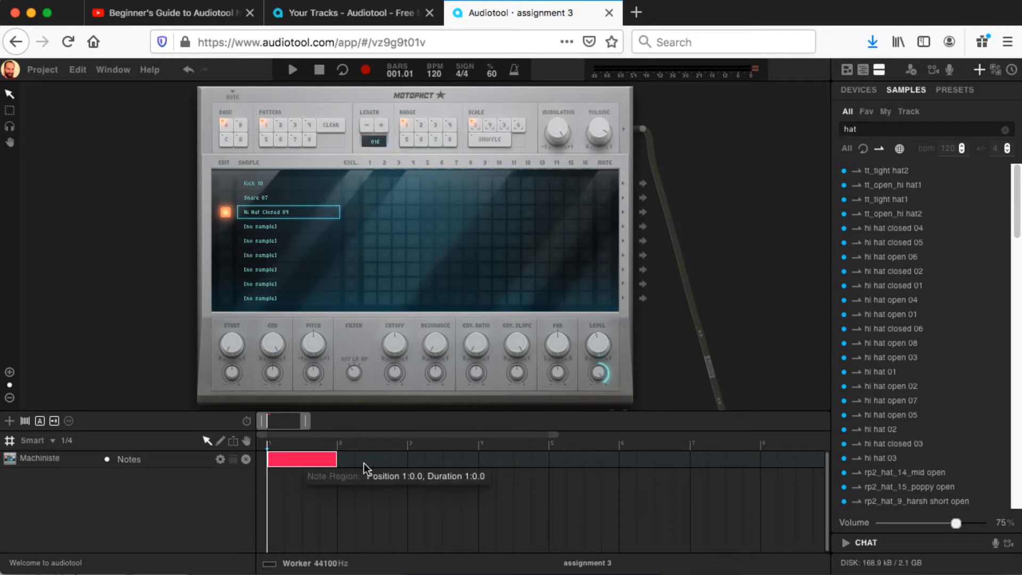
{"action": "mouse_move", "coordinate": [302, 458]}
{"action": "left_mouse_down"}
{"action": "mouse_move", "coordinate": [355, 462]}
{"action": "mouse_move", "coordinate": [282, 458]}
{"action": "mouse_move", "coordinate": [294, 465]}
{"action": "left_mouse_up"}
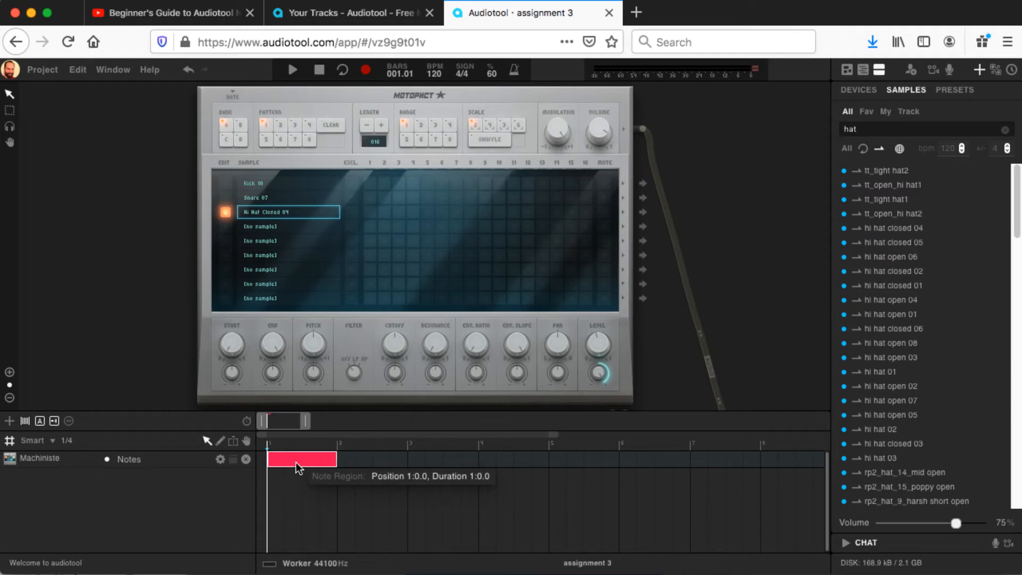
Step: Open the region's note editor and extend both the region and its loop length to two bars
{"action": "double_click", "coordinate": [296, 462]}
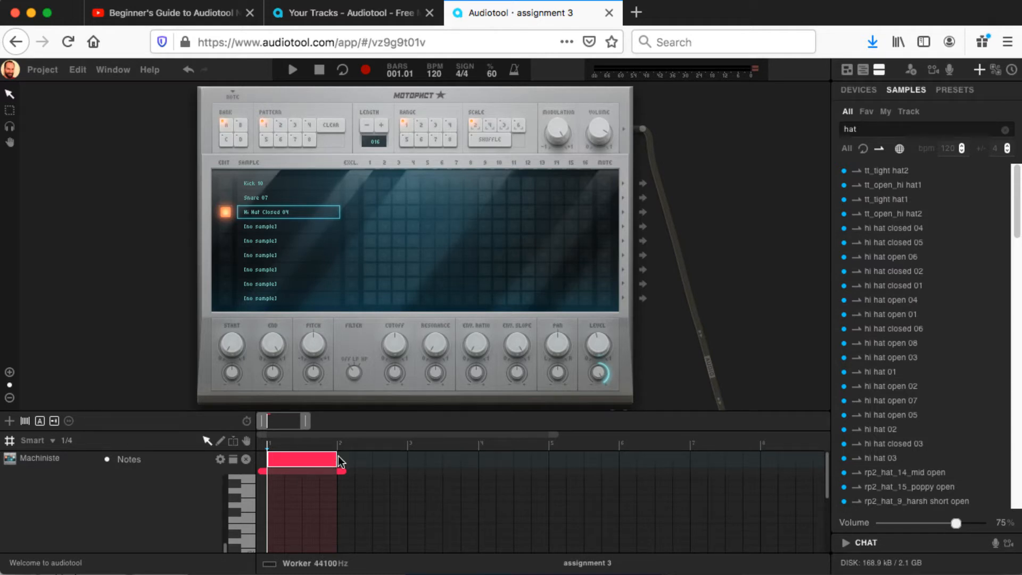
{"action": "left_click_drag", "start_coordinate": [336, 459], "coordinate": [401, 467]}
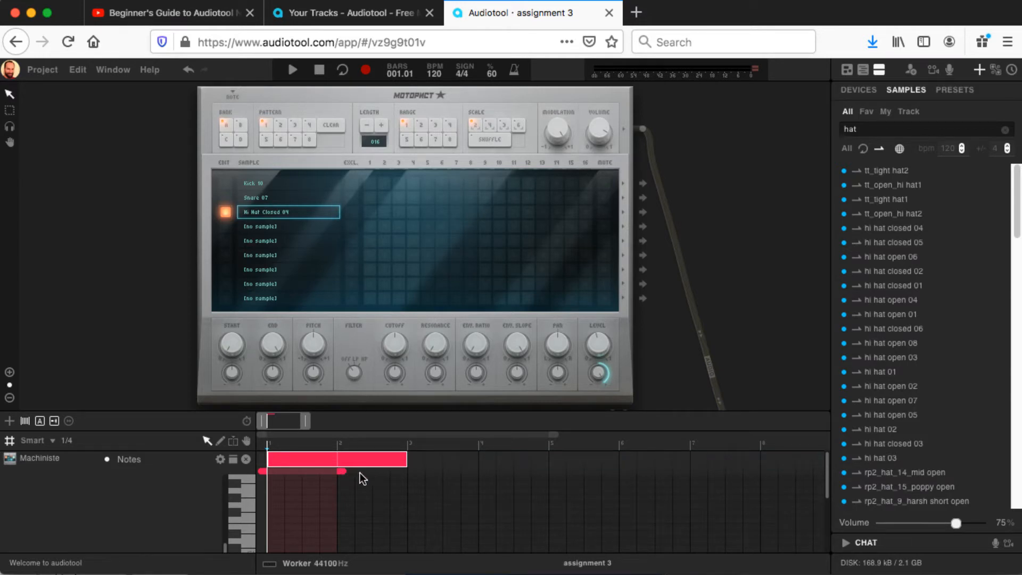
{"action": "left_click_drag", "start_coordinate": [344, 473], "coordinate": [411, 473]}
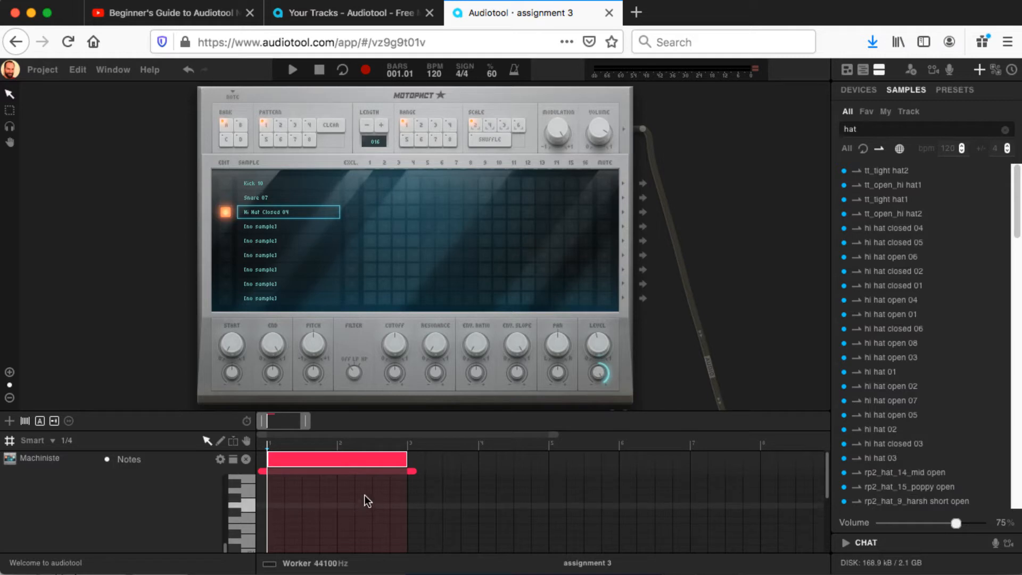
Step: Enlarge the timeline area and enter alternating quarter notes for kick on C4 and snare on C#4 across both bars
{"action": "left_click_drag", "start_coordinate": [513, 411], "coordinate": [534, 345]}
{"action": "left_click", "coordinate": [244, 487]}
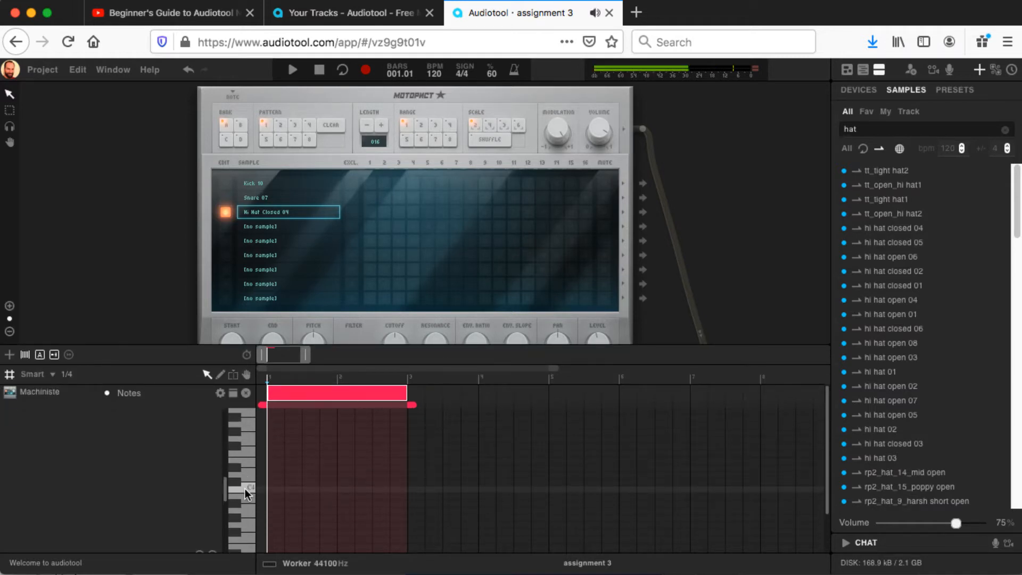
{"action": "left_click", "coordinate": [276, 489]}
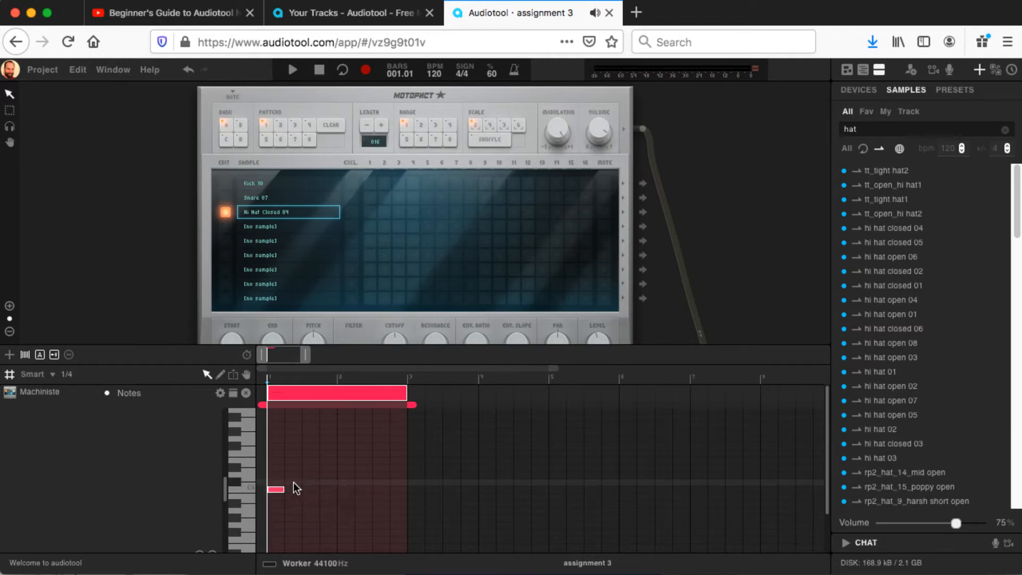
{"action": "left_click", "coordinate": [292, 482]}
{"action": "left_click", "coordinate": [311, 488]}
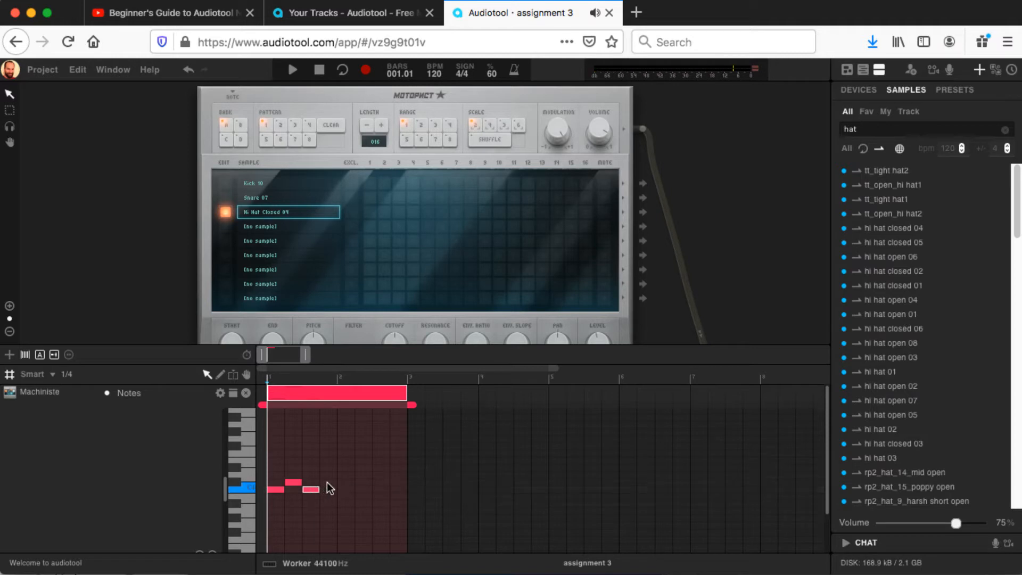
{"action": "left_click", "coordinate": [329, 481]}
{"action": "left_click", "coordinate": [349, 490]}
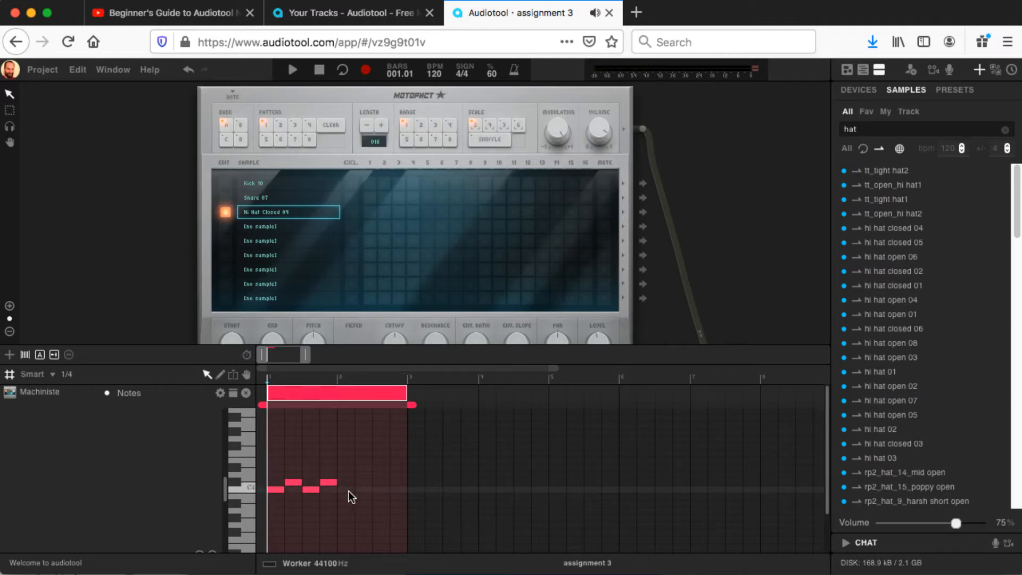
{"action": "left_click", "coordinate": [366, 484]}
{"action": "left_click", "coordinate": [382, 489]}
{"action": "left_click", "coordinate": [397, 482]}
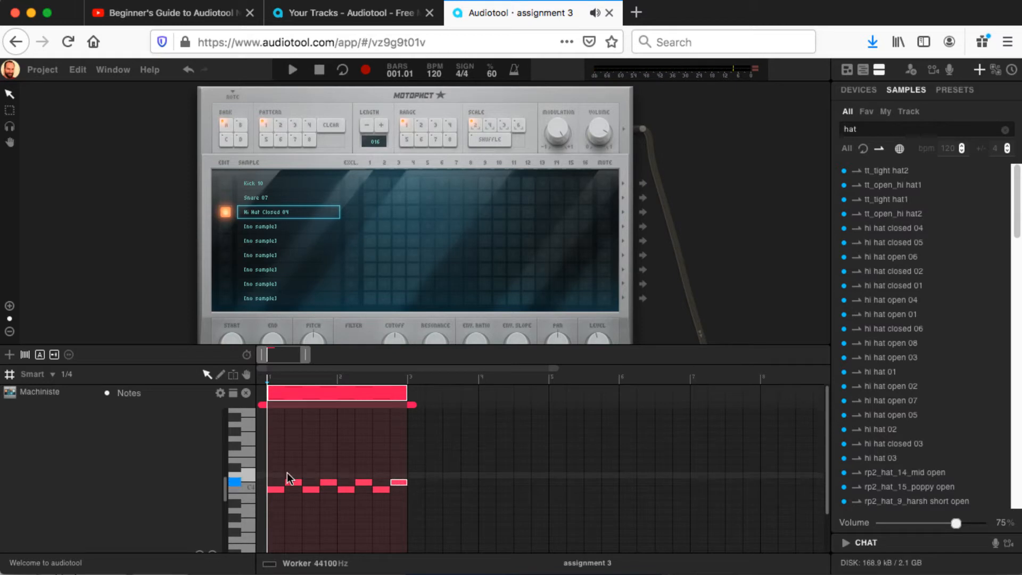
Step: Add a hi-hat note on D4 on every quarter beat of the two-bar region
{"action": "left_click", "coordinate": [275, 474]}
{"action": "left_click", "coordinate": [293, 474]}
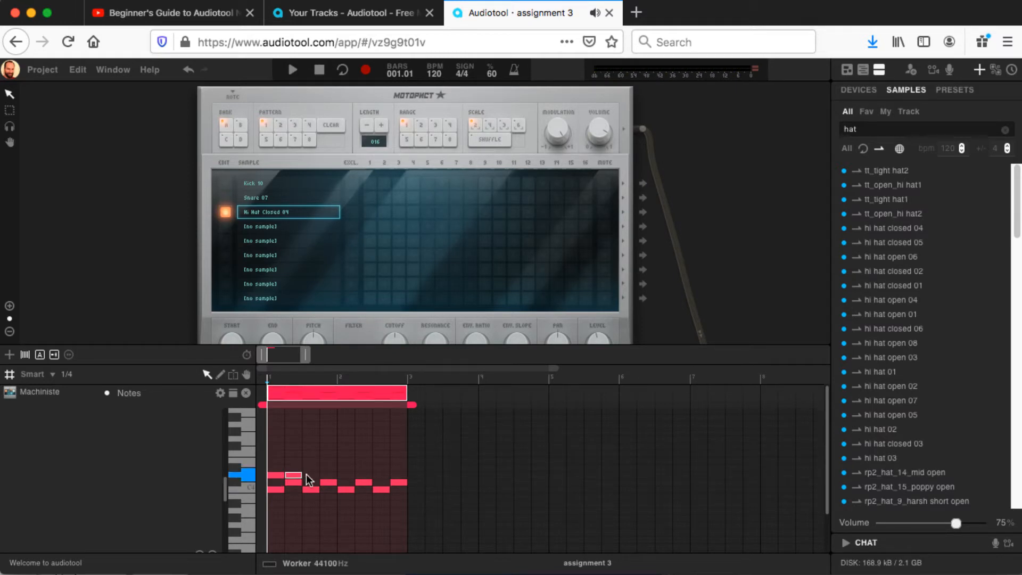
{"action": "left_click", "coordinate": [311, 475]}
{"action": "left_click", "coordinate": [328, 475]}
{"action": "left_click", "coordinate": [346, 474]}
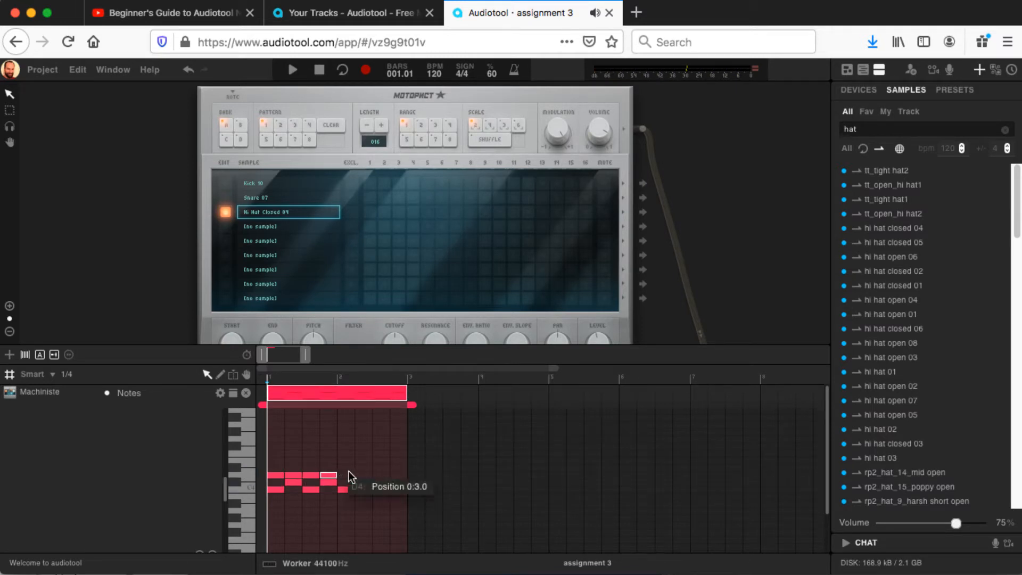
{"action": "left_click", "coordinate": [363, 474]}
{"action": "left_click", "coordinate": [381, 474]}
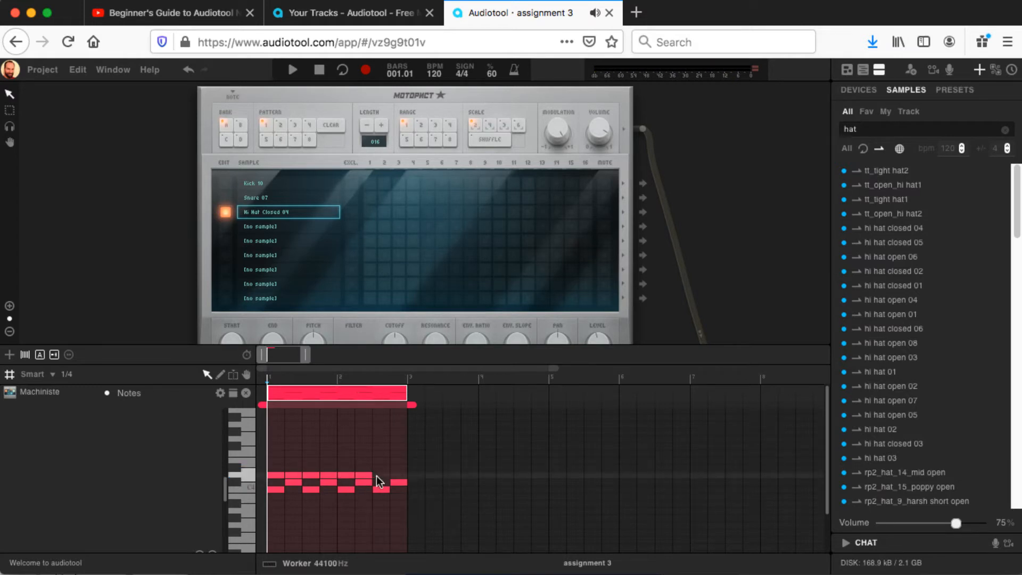
{"action": "left_click", "coordinate": [399, 474]}
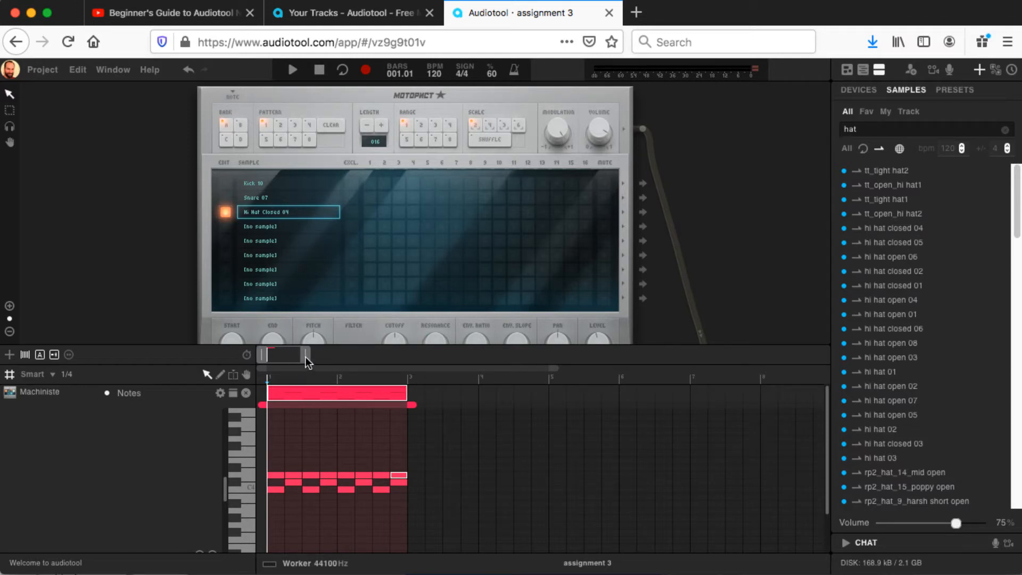
Step: Select all the drum notes and shorten them together to eighth-note length
{"action": "left_click_drag", "start_coordinate": [305, 357], "coordinate": [289, 359]}
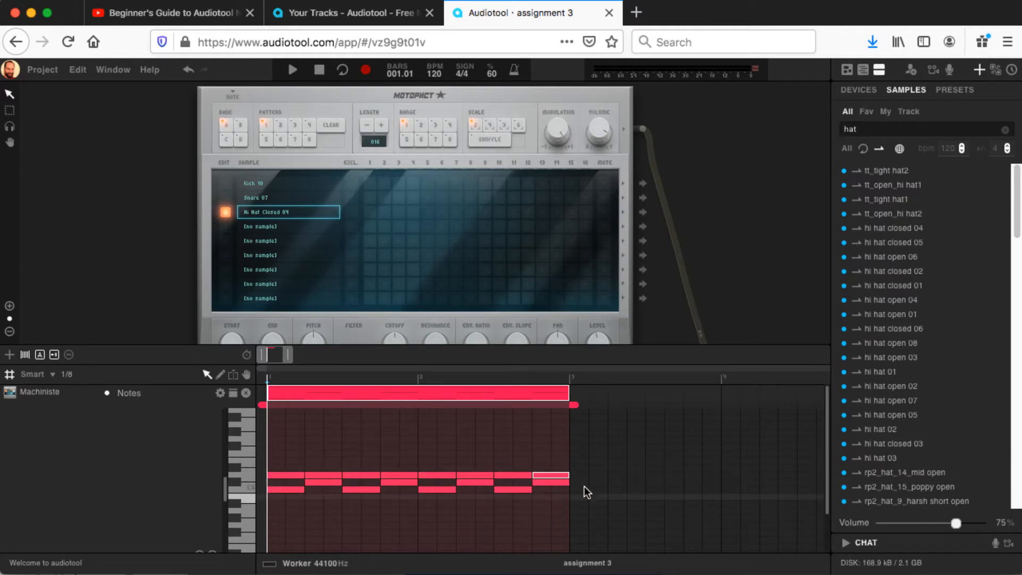
{"action": "left_click_drag", "start_coordinate": [589, 458], "coordinate": [269, 528]}
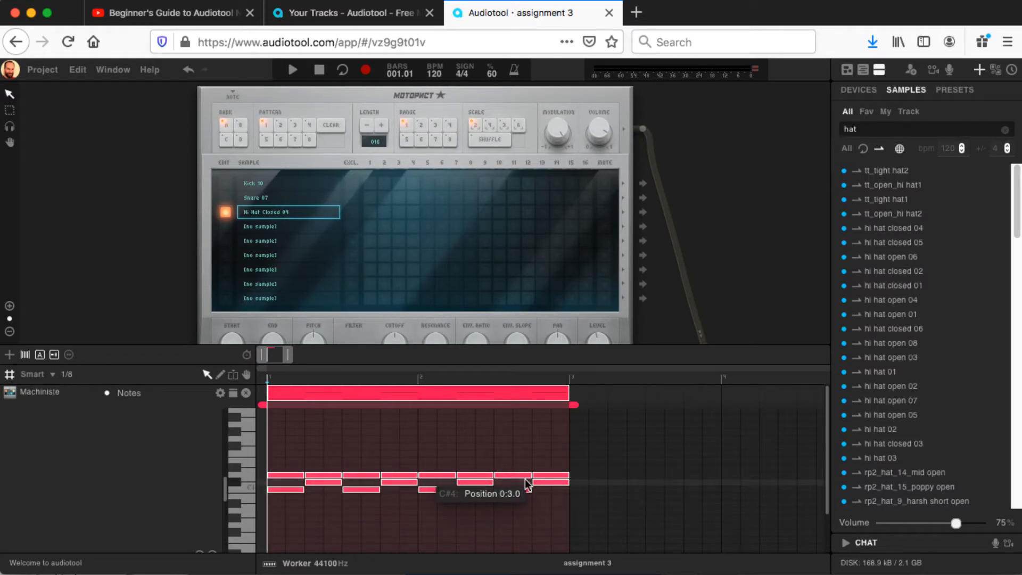
{"action": "left_click_drag", "start_coordinate": [524, 475], "coordinate": [518, 473]}
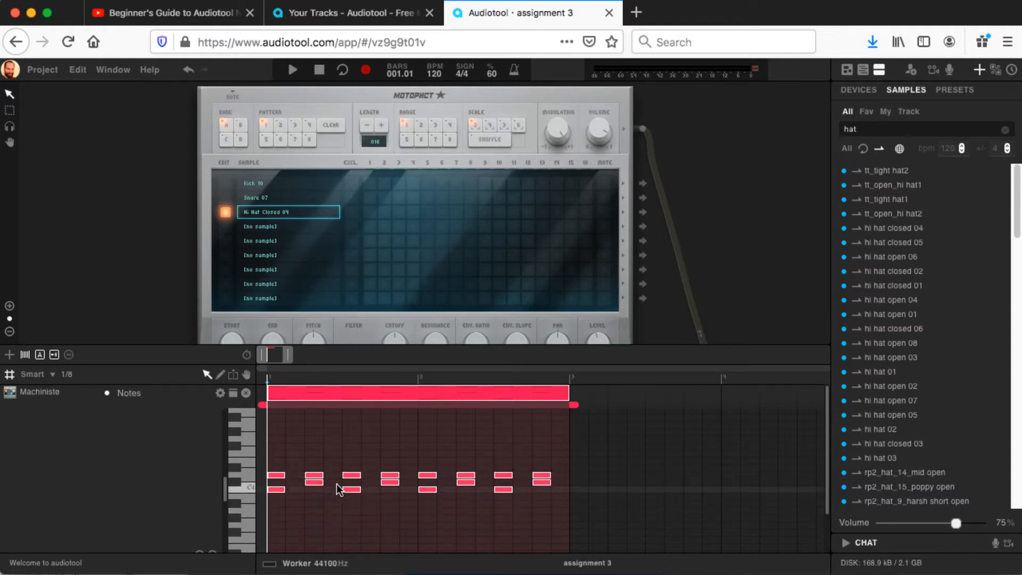
{"action": "left_click", "coordinate": [619, 505]}
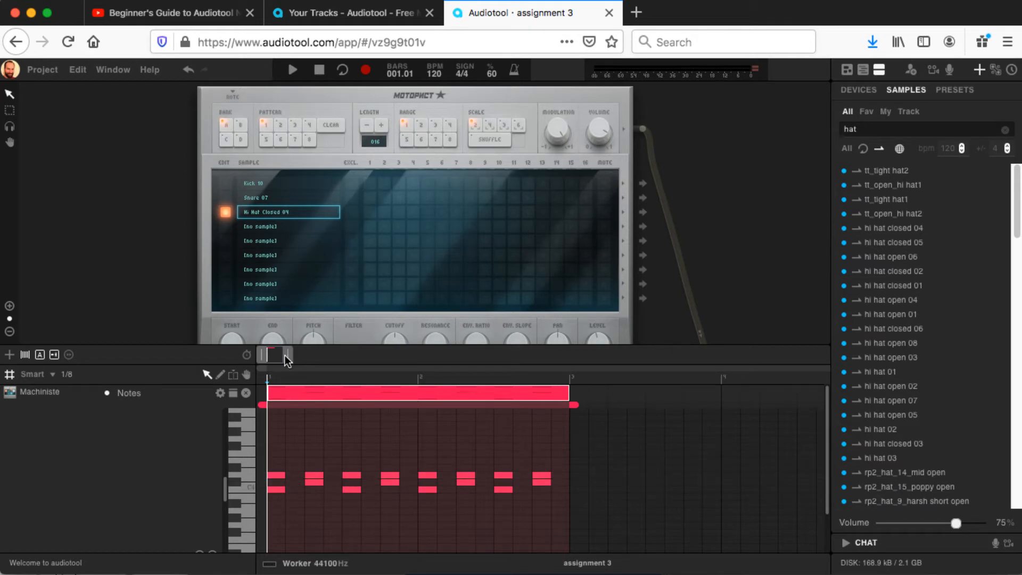
Step: Fit the two-bar region in the timeline view and set the snap grid to 1/8
{"action": "left_click_drag", "start_coordinate": [287, 356], "coordinate": [286, 357]}
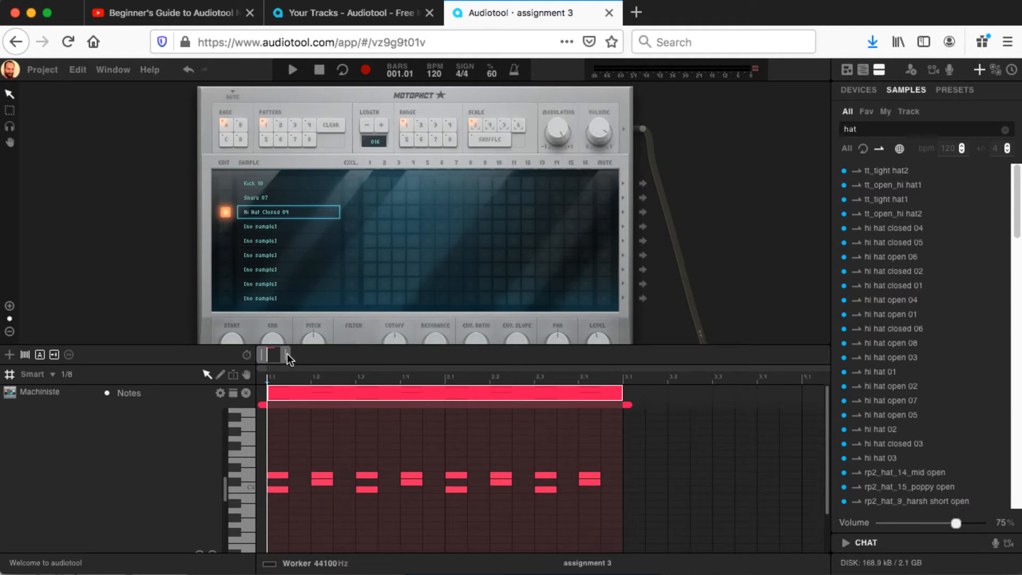
{"action": "left_click_drag", "start_coordinate": [285, 353], "coordinate": [277, 356]}
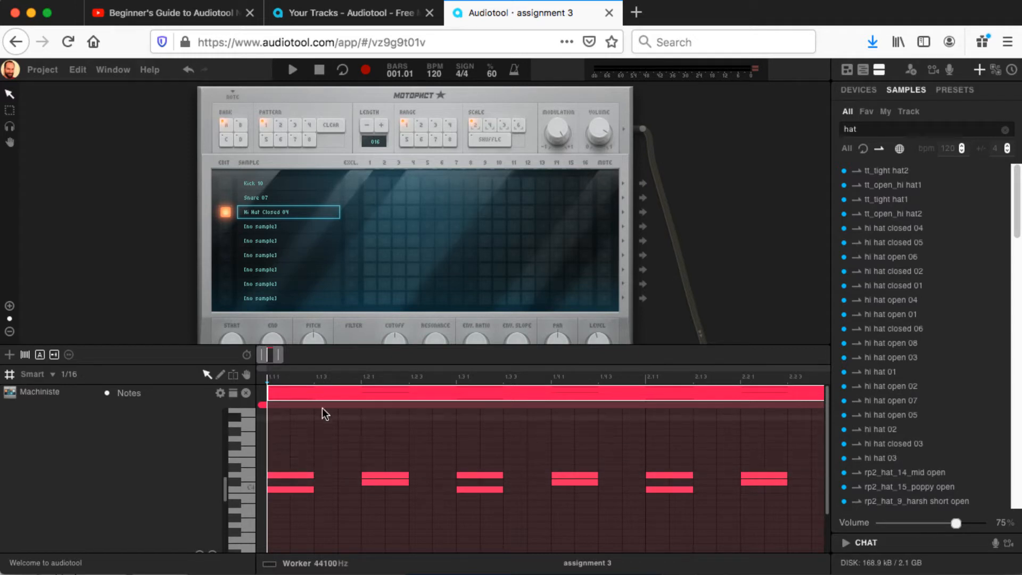
{"action": "left_click_drag", "start_coordinate": [279, 357], "coordinate": [285, 359]}
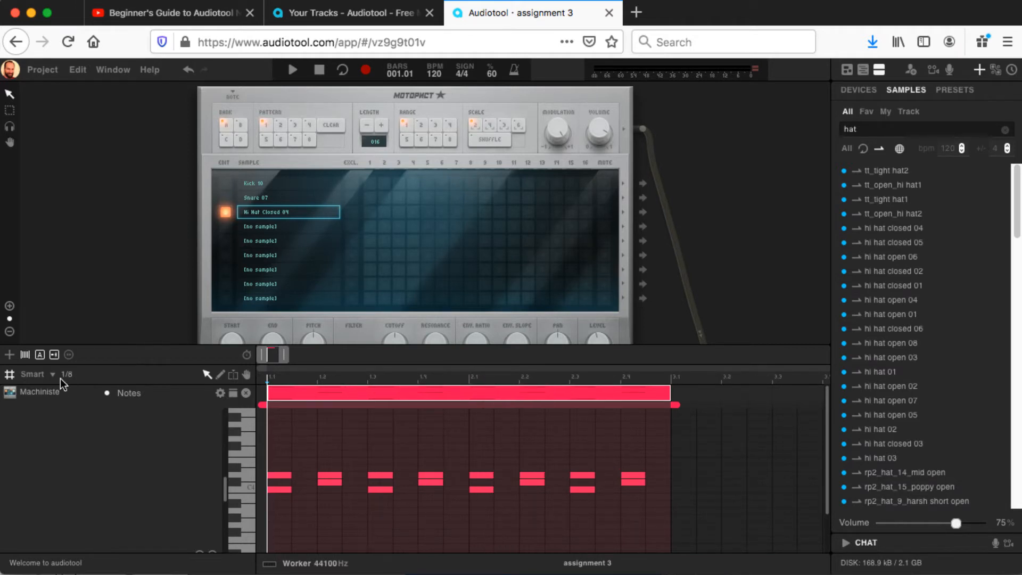
{"action": "left_click", "coordinate": [46, 375]}
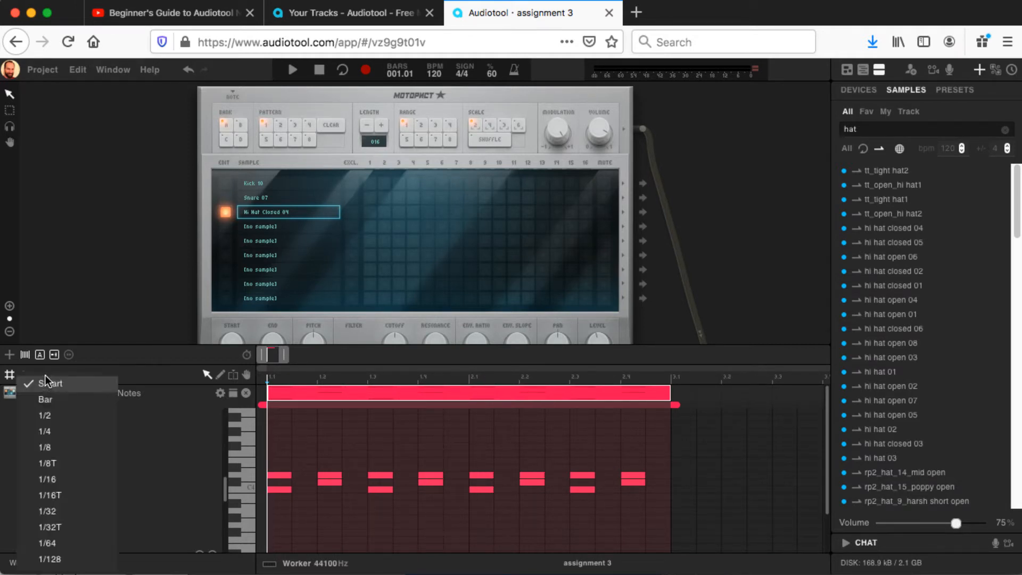
{"action": "left_click", "coordinate": [54, 447]}
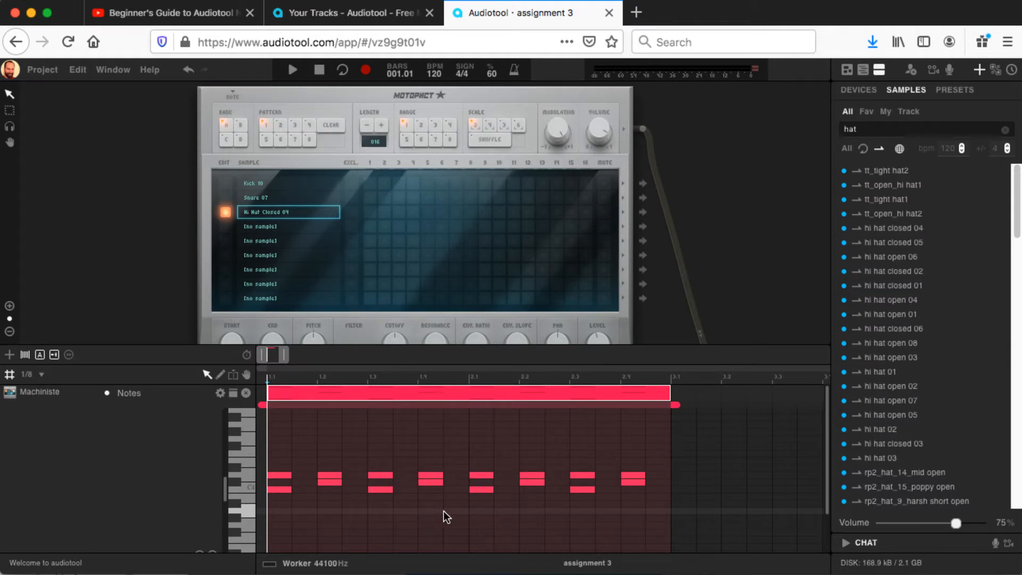
Step: Add an eighth-note kick on C4 on the off-beat after beat 2 of bar 1 and play the region
{"action": "key", "text": "space"}
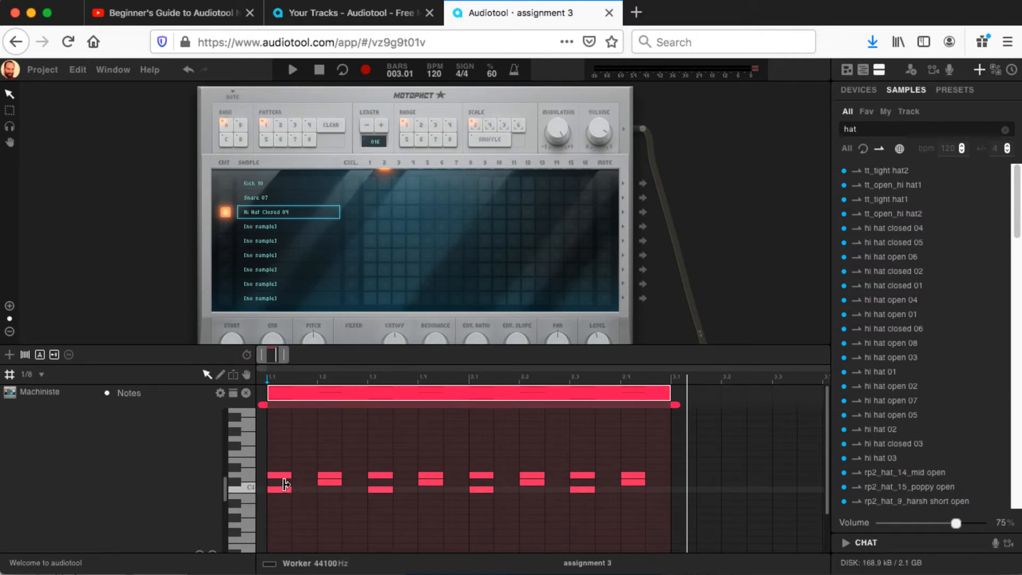
{"action": "left_click", "coordinate": [355, 490]}
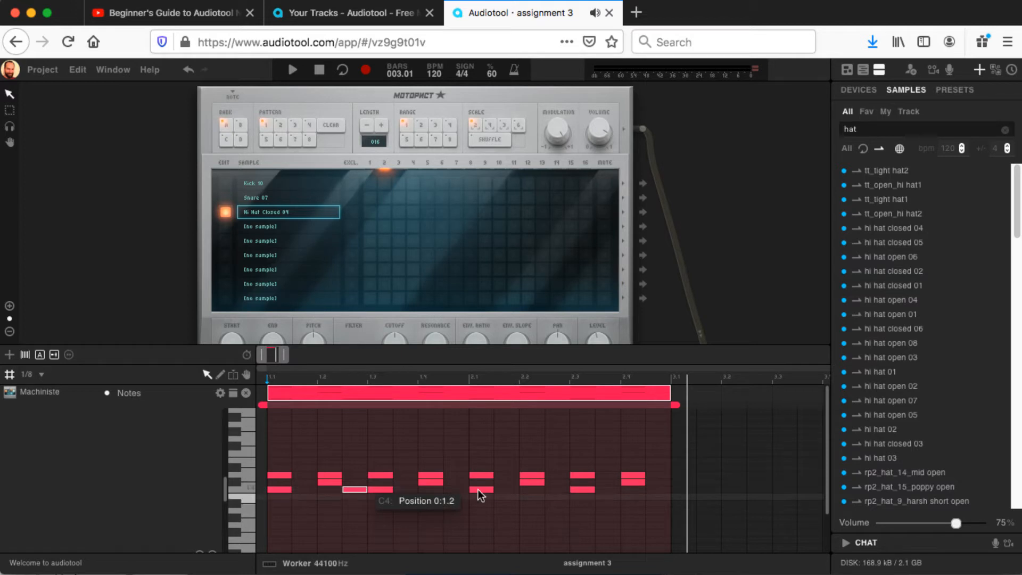
{"action": "key", "text": "space"}
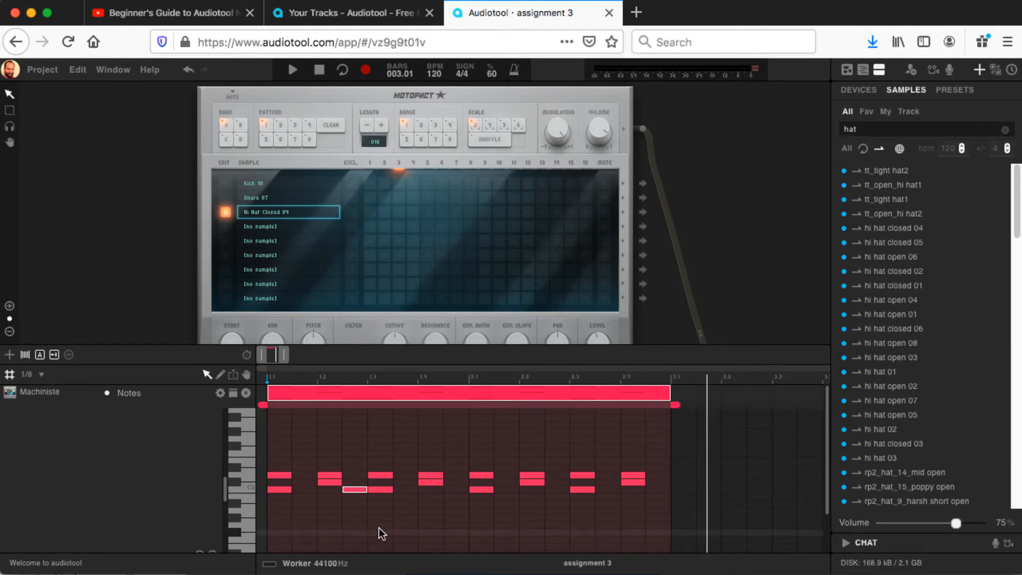
{"action": "key", "text": "space"}
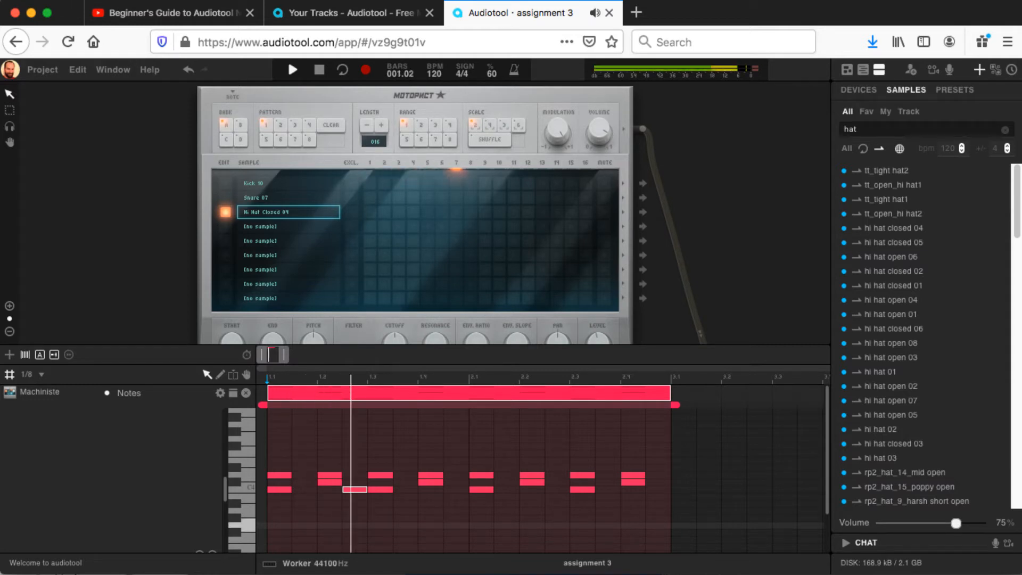
{"action": "key", "text": "space"}
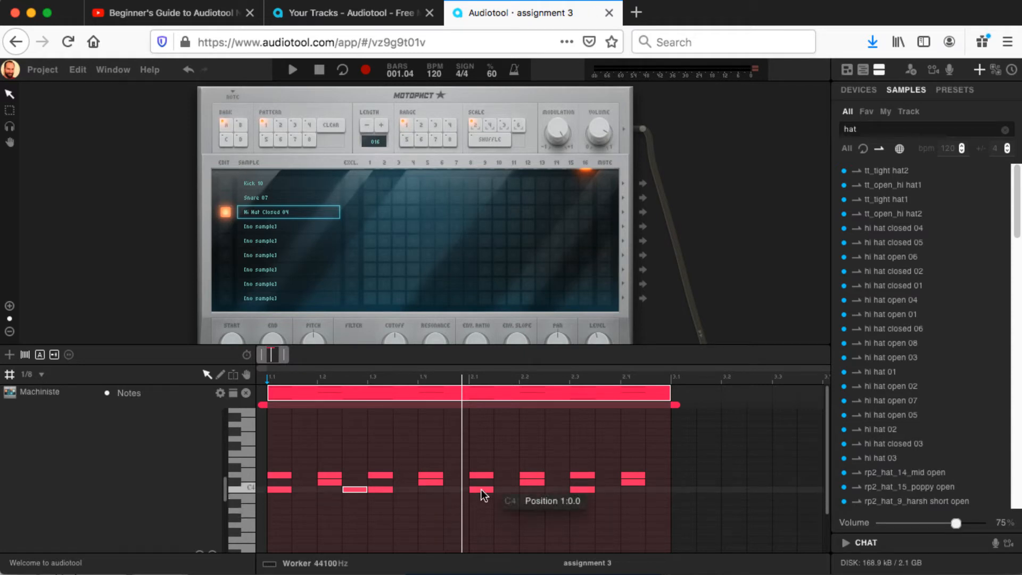
Step: Move the kick on bar 2's downbeat an eighth note later and play the region
{"action": "left_click_drag", "start_coordinate": [481, 490], "coordinate": [506, 489]}
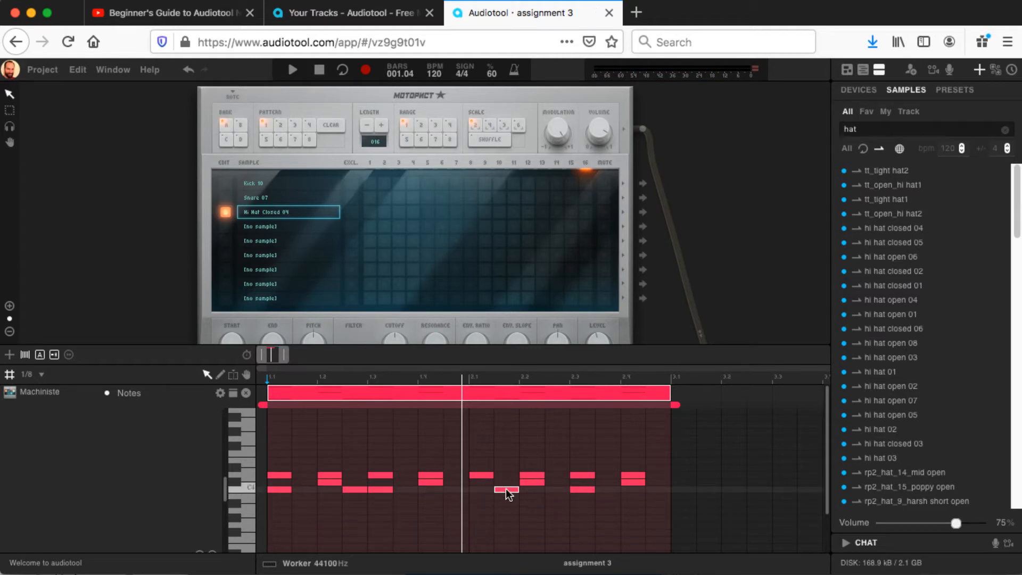
{"action": "left_click_drag", "start_coordinate": [506, 488], "coordinate": [507, 494]}
{"action": "key", "text": "space"}
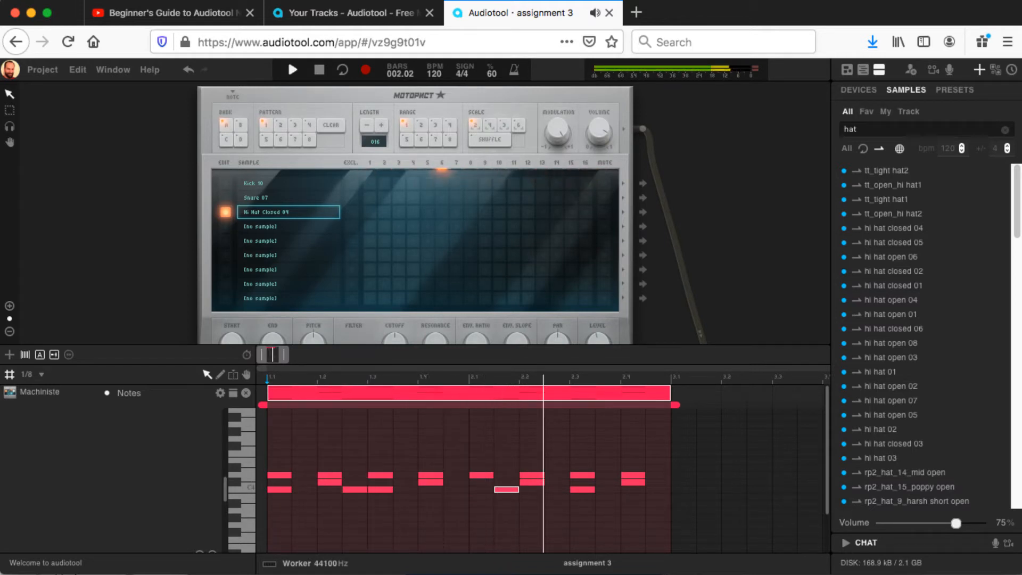
{"action": "key", "text": "space"}
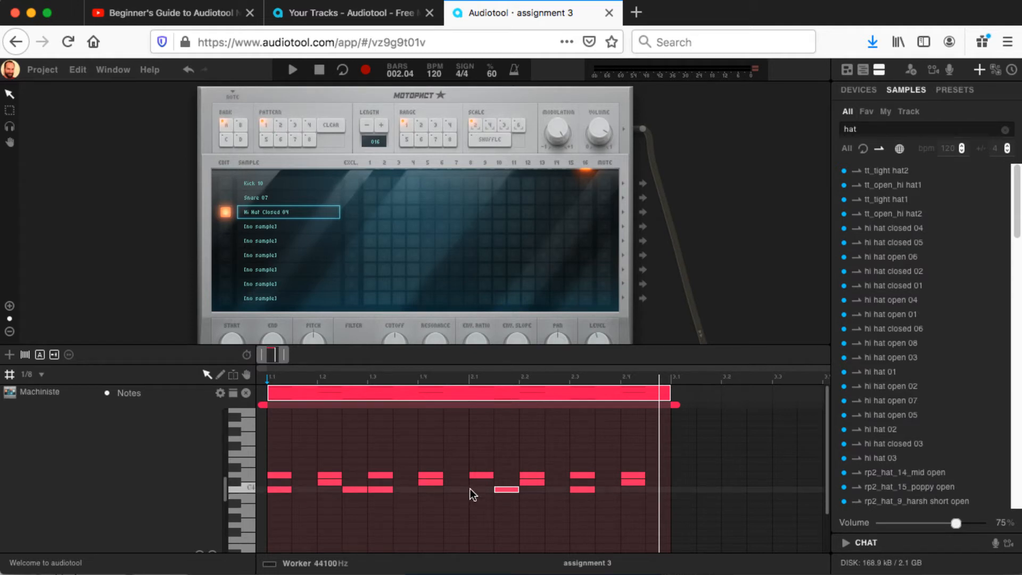
Step: Shift bar 1's beat-4 snare an eighth earlier, add a C#4 snare on the off-beat after beat 4, and play the region
{"action": "left_click", "coordinate": [430, 482]}
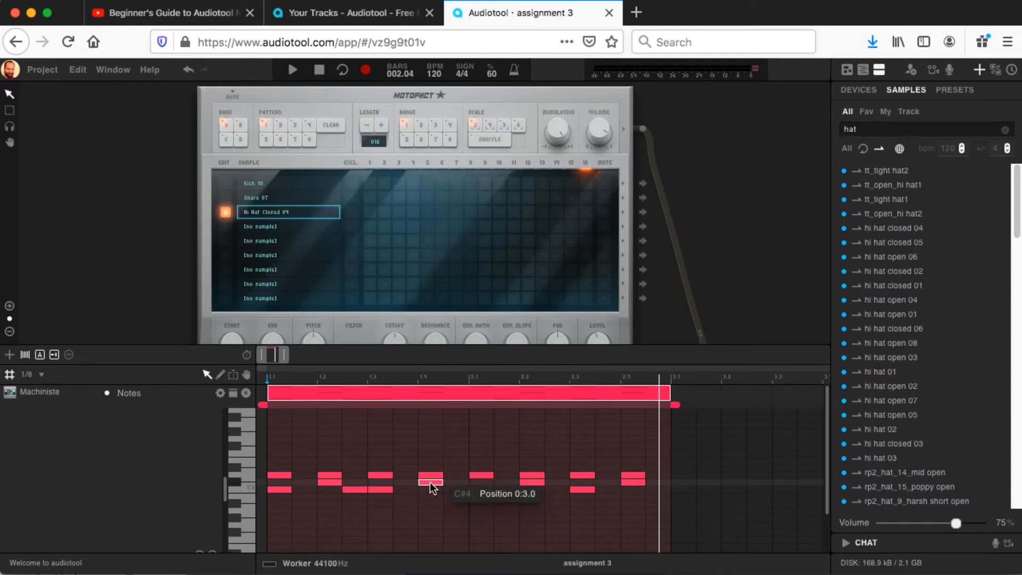
{"action": "left_click_drag", "start_coordinate": [430, 481], "coordinate": [410, 481]}
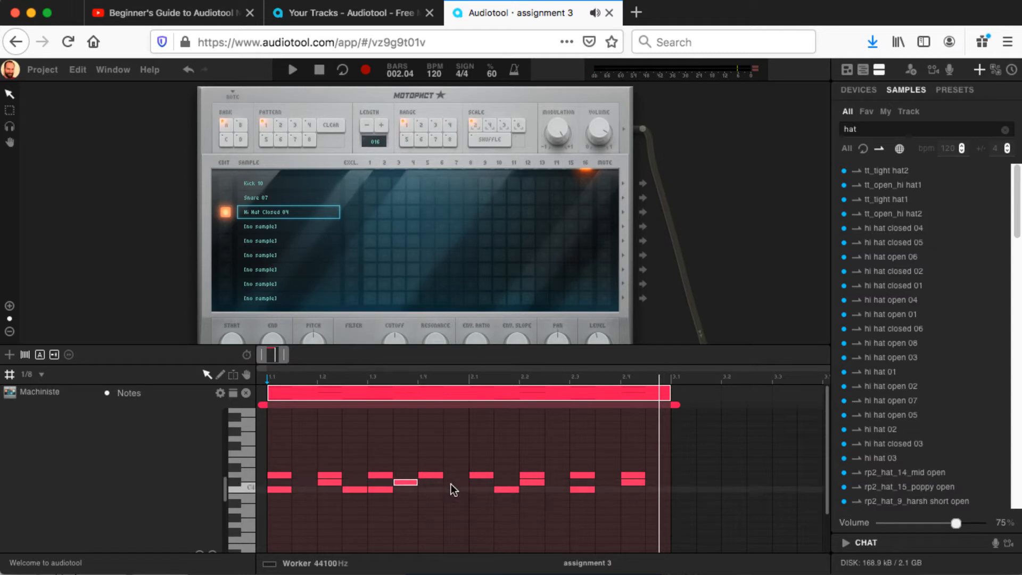
{"action": "double_click", "coordinate": [451, 482]}
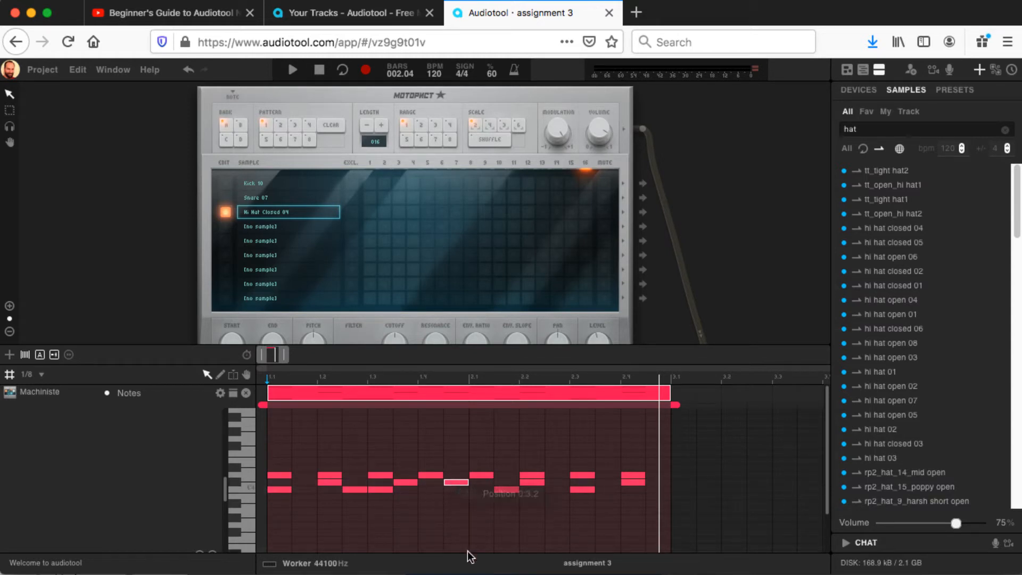
{"action": "key", "text": "space"}
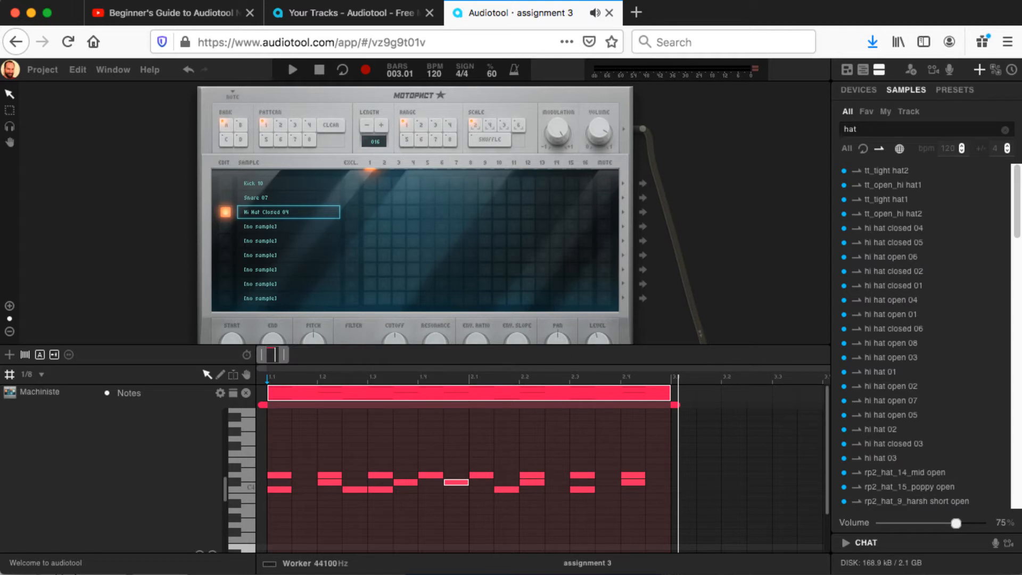
{"action": "key", "text": "space"}
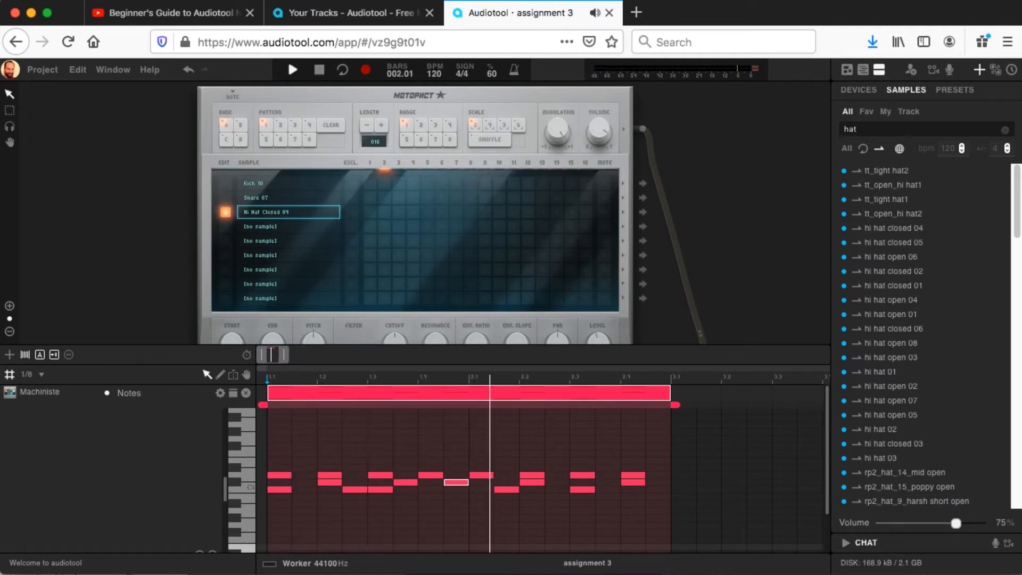
{"action": "key", "text": "space"}
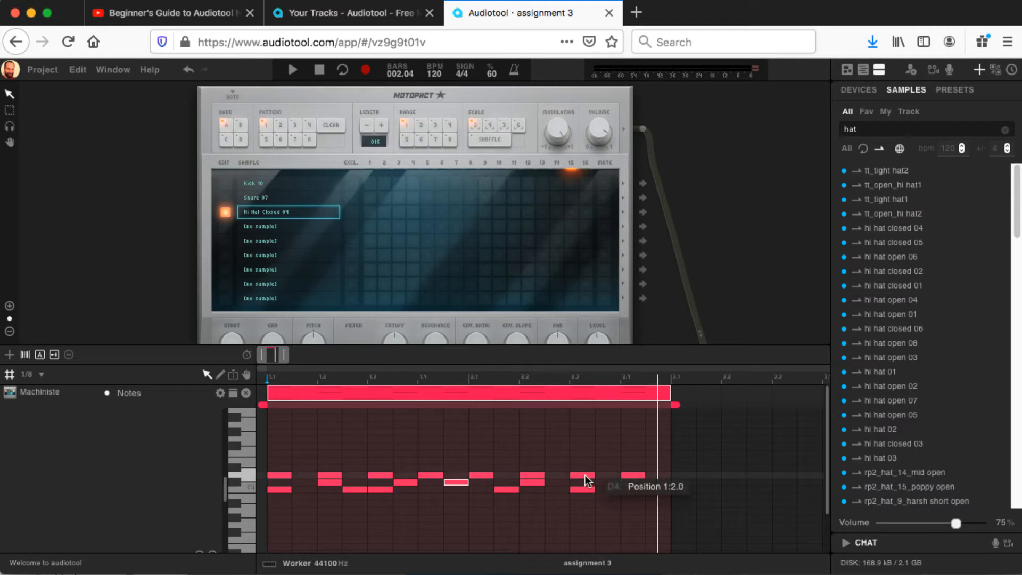
Step: Shift bar 2's last two hi-hats an eighth later, add a D4 hi-hat on the off-beat after beat 2, and play the region
{"action": "left_click_drag", "start_coordinate": [564, 459], "coordinate": [649, 474]}
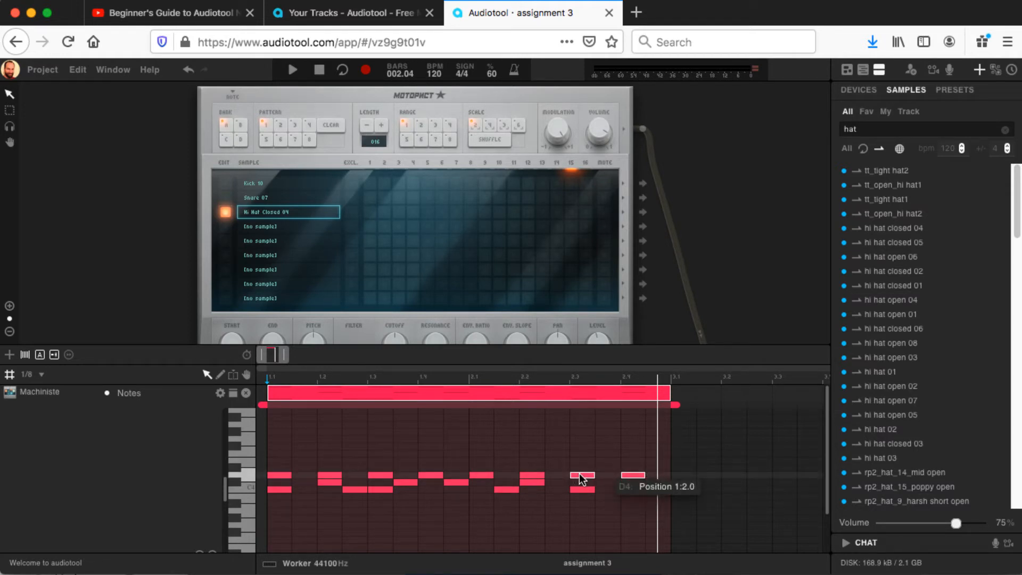
{"action": "left_click_drag", "start_coordinate": [583, 474], "coordinate": [598, 474]}
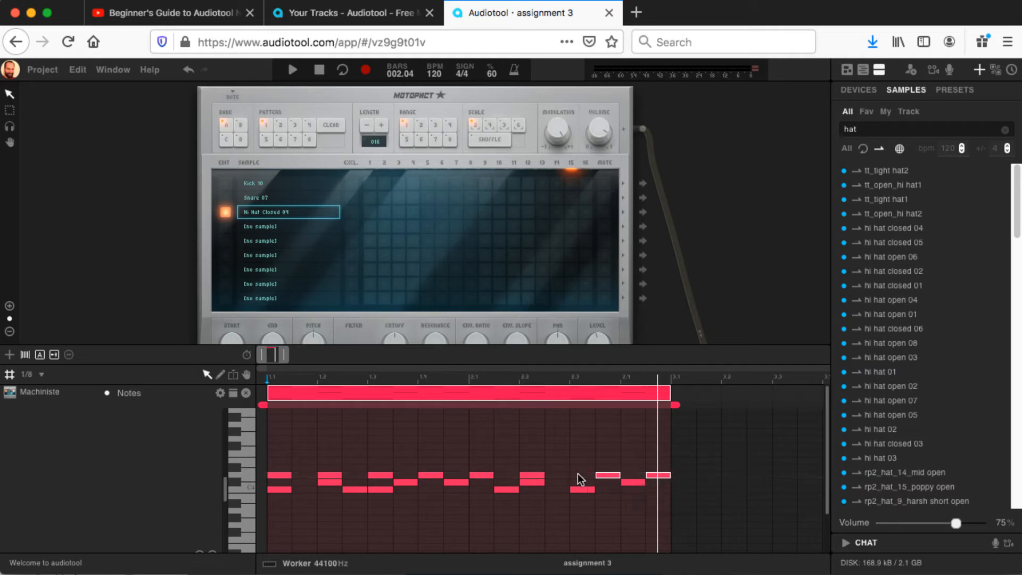
{"action": "double_click", "coordinate": [557, 475]}
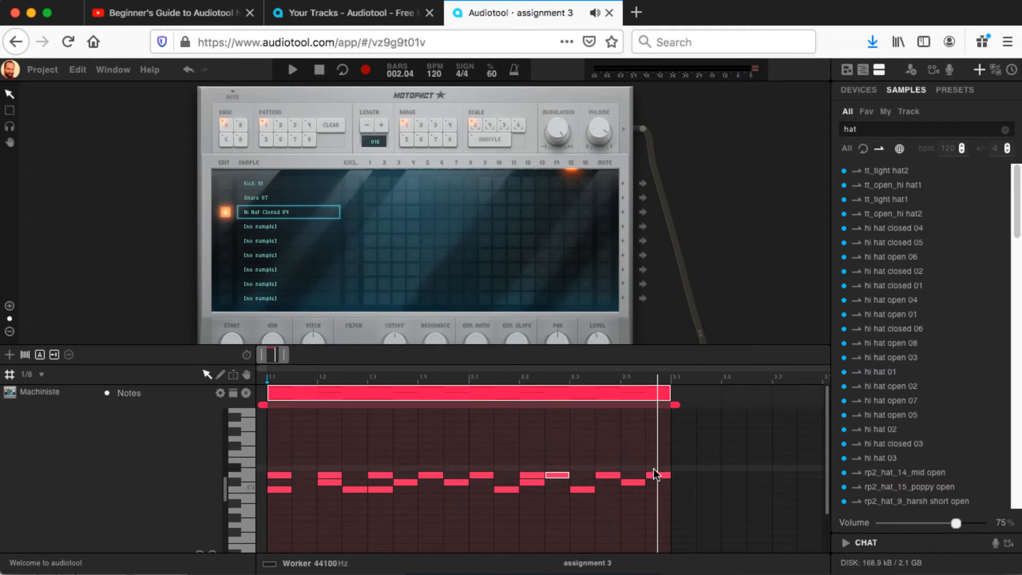
{"action": "key", "text": "space"}
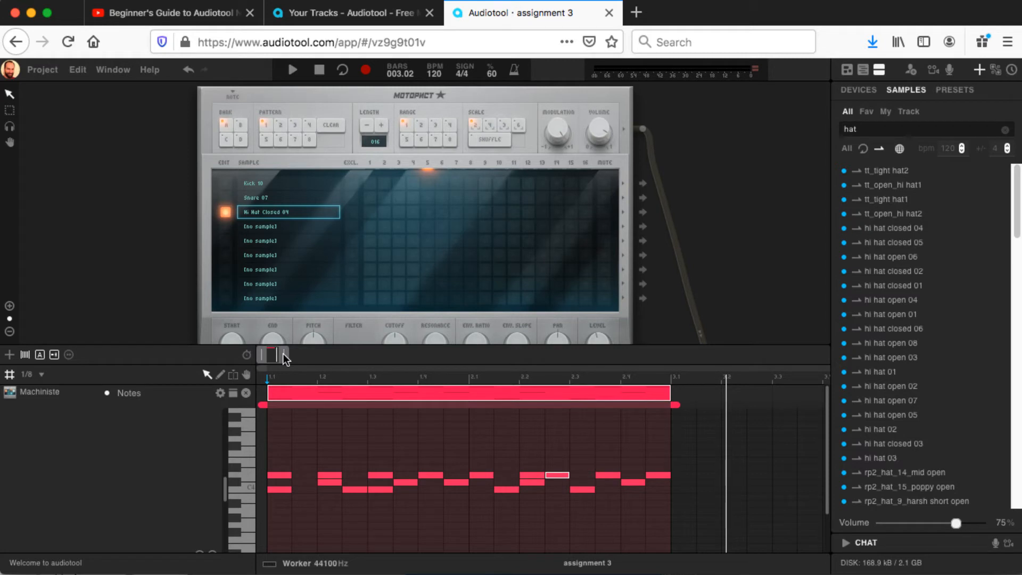
Step: Extend the drum note region to four bars so the two-bar pattern repeats, and play it through
{"action": "left_click_drag", "start_coordinate": [284, 353], "coordinate": [294, 353]}
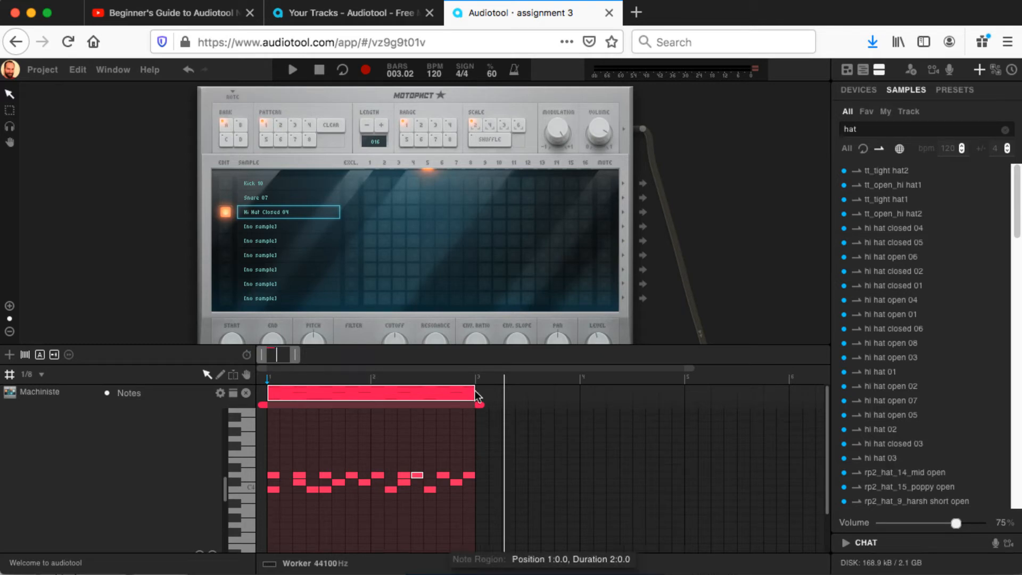
{"action": "left_click_drag", "start_coordinate": [475, 393], "coordinate": [689, 398]}
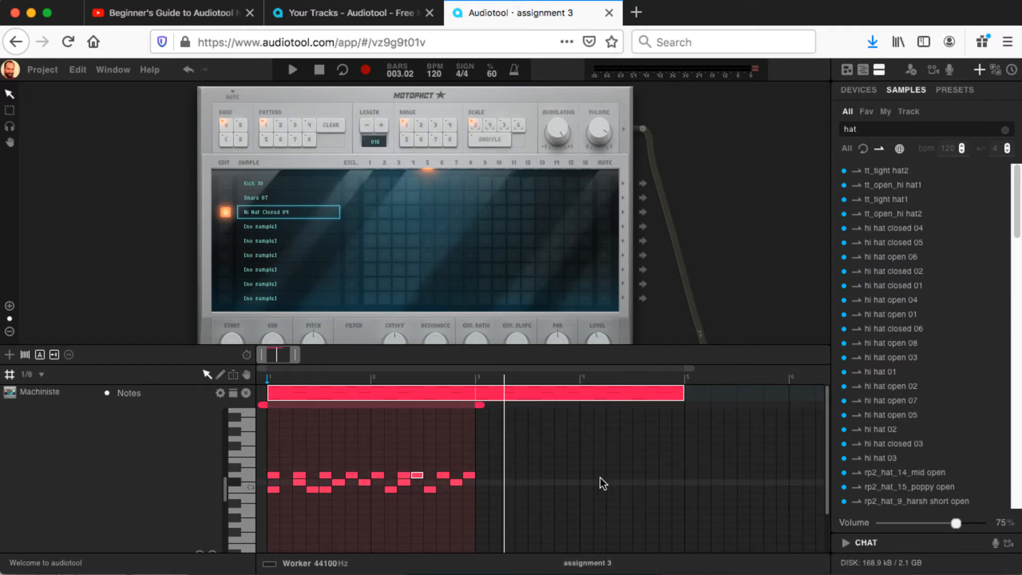
{"action": "key", "text": "space"}
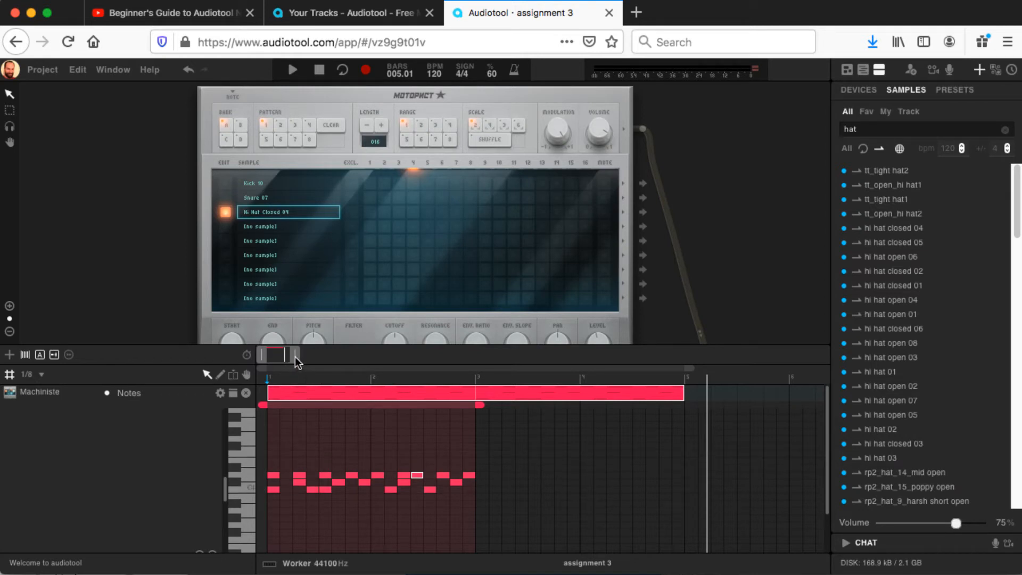
Step: Create a new note region on the Machiniste track from bar 5 and make both the region and its loop two bars long
{"action": "left_click_drag", "start_coordinate": [295, 357], "coordinate": [314, 356]}
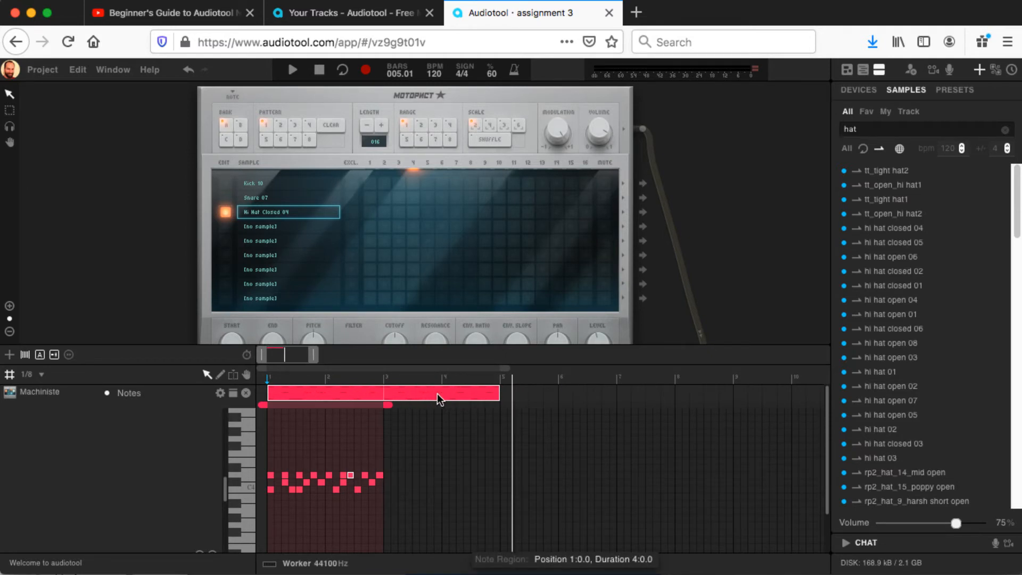
{"action": "double_click", "coordinate": [523, 392]}
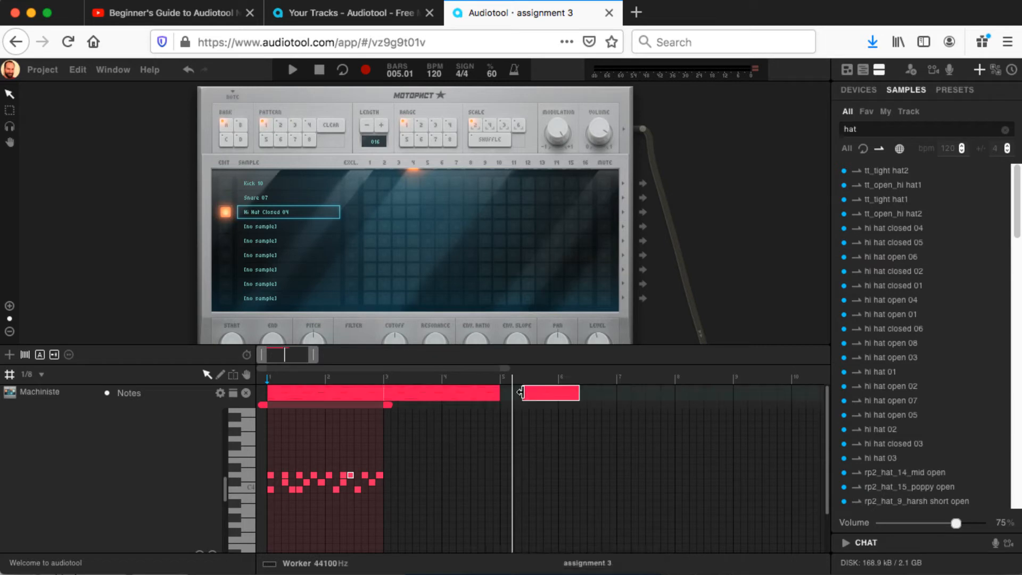
{"action": "left_click_drag", "start_coordinate": [555, 393], "coordinate": [617, 397]}
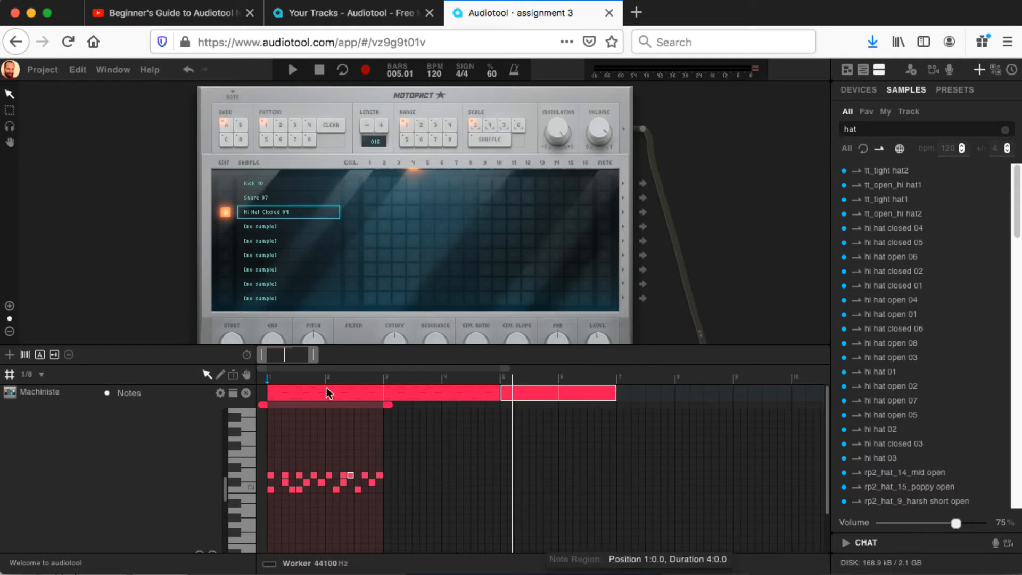
{"action": "left_click", "coordinate": [546, 393]}
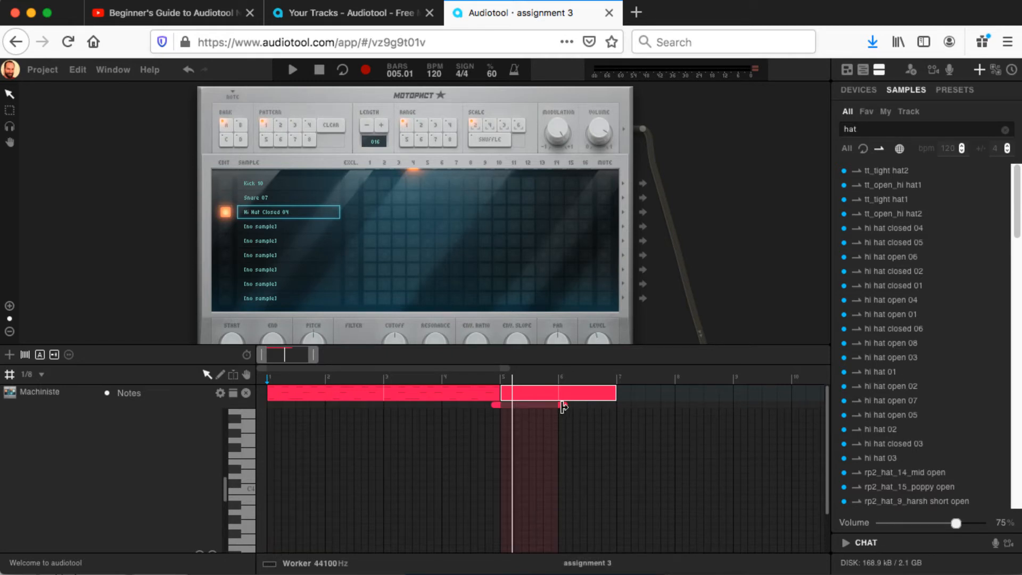
{"action": "left_click_drag", "start_coordinate": [563, 406], "coordinate": [619, 416]}
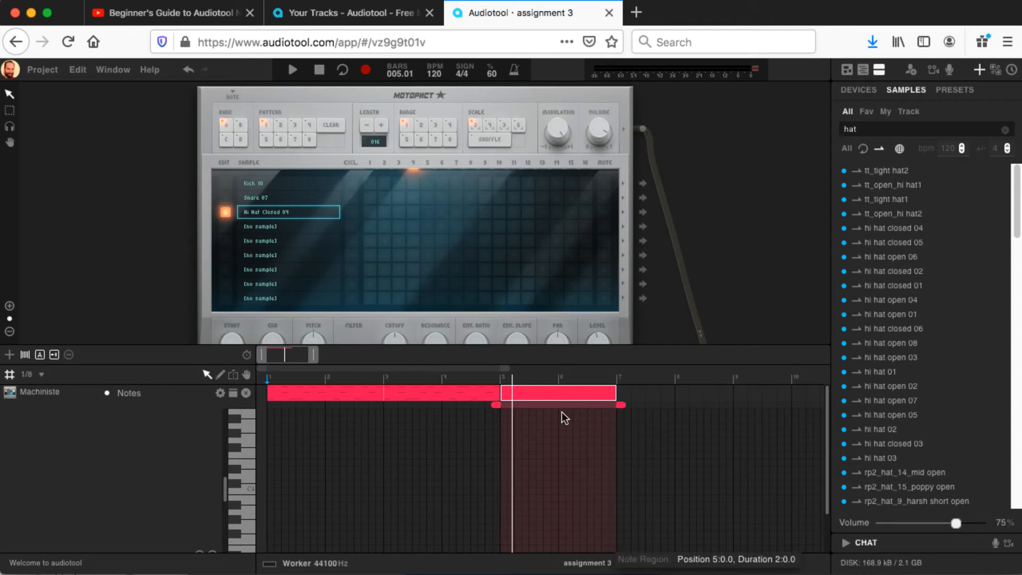
Step: In the bar 5 region, place C4 kicks on beats 1 and 3 and C#4 snares on beats 2 and 4 of both bars
{"action": "left_click", "coordinate": [241, 493]}
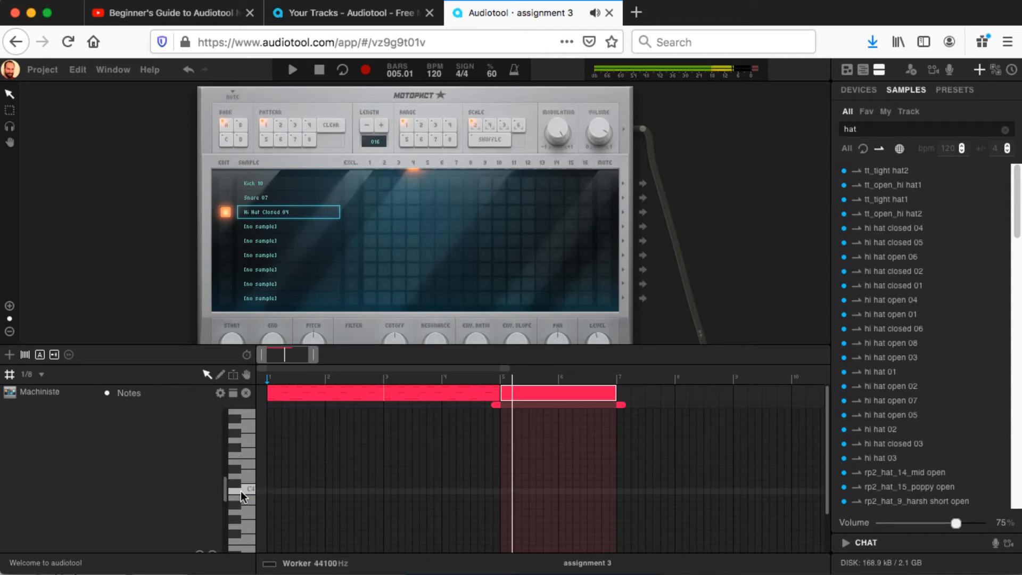
{"action": "left_click", "coordinate": [506, 490]}
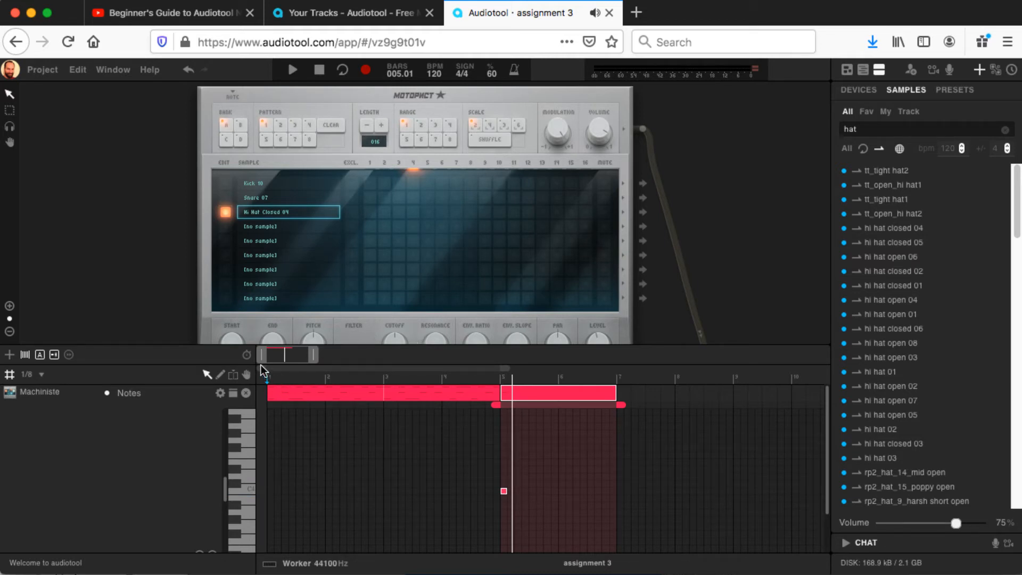
{"action": "left_click_drag", "start_coordinate": [261, 360], "coordinate": [274, 360]}
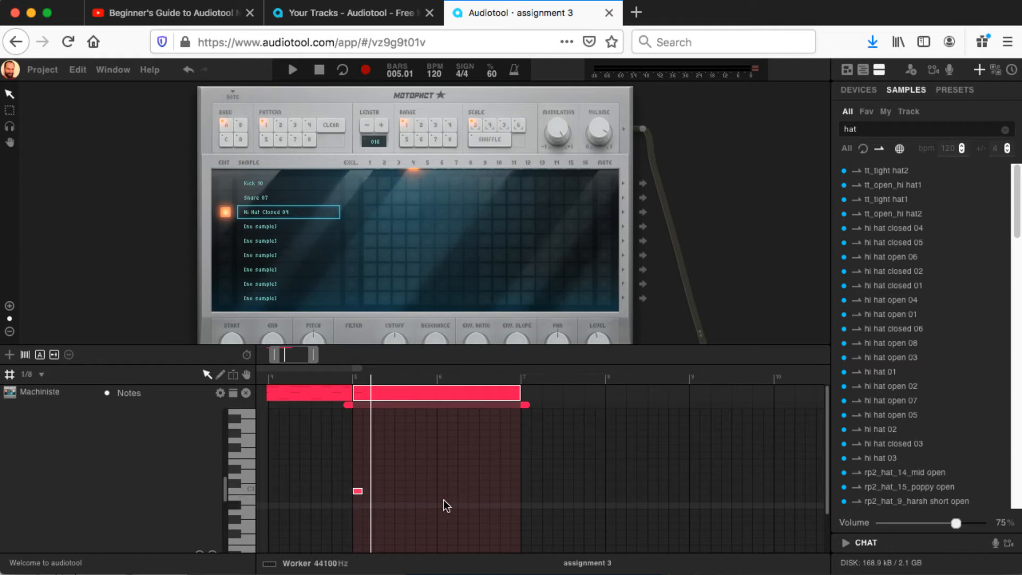
{"action": "left_click", "coordinate": [401, 490]}
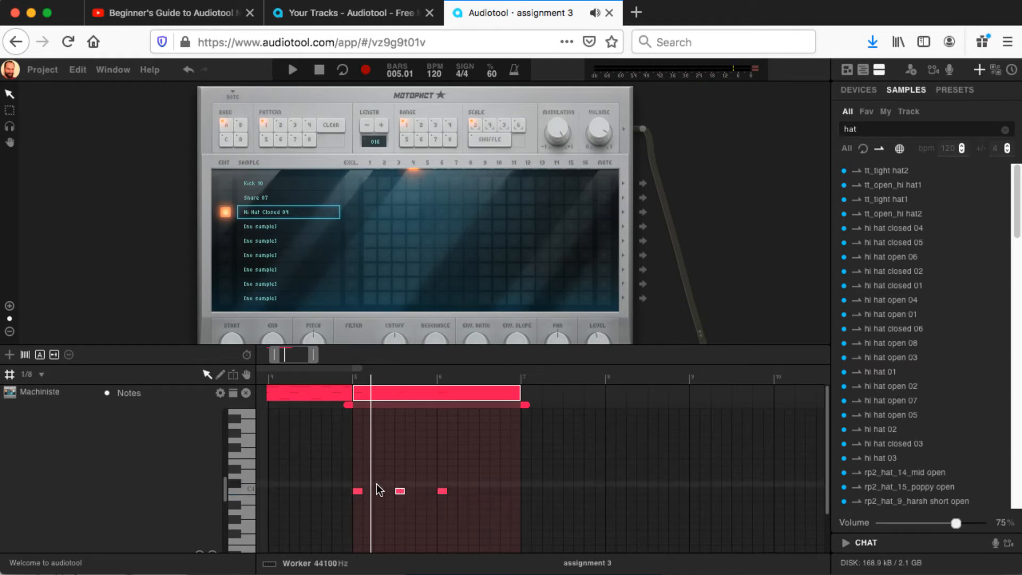
{"action": "left_click", "coordinate": [379, 484]}
{"action": "left_click", "coordinate": [421, 484]}
{"action": "left_click", "coordinate": [487, 490]}
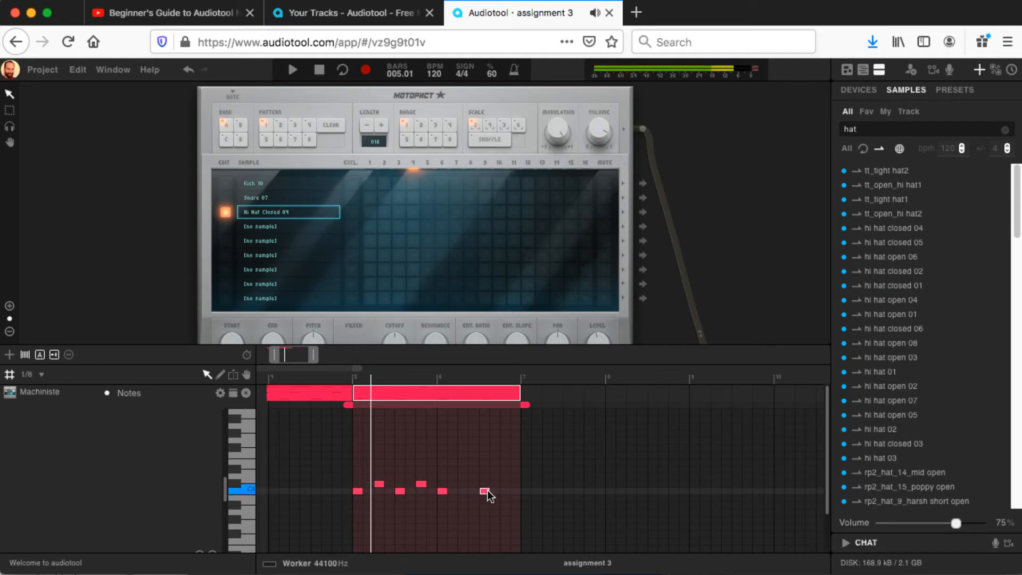
{"action": "left_click", "coordinate": [463, 484]}
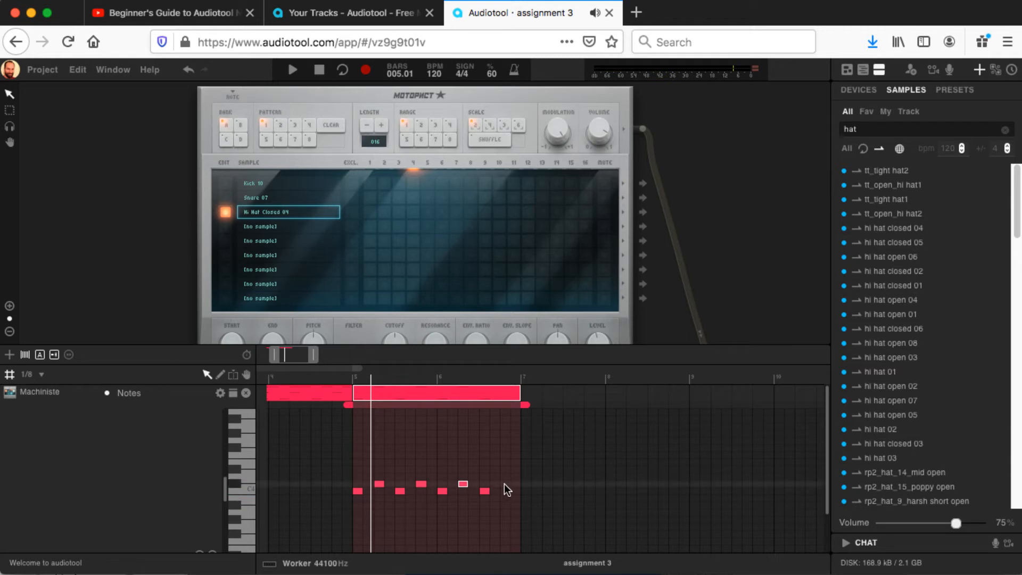
{"action": "left_click", "coordinate": [504, 484]}
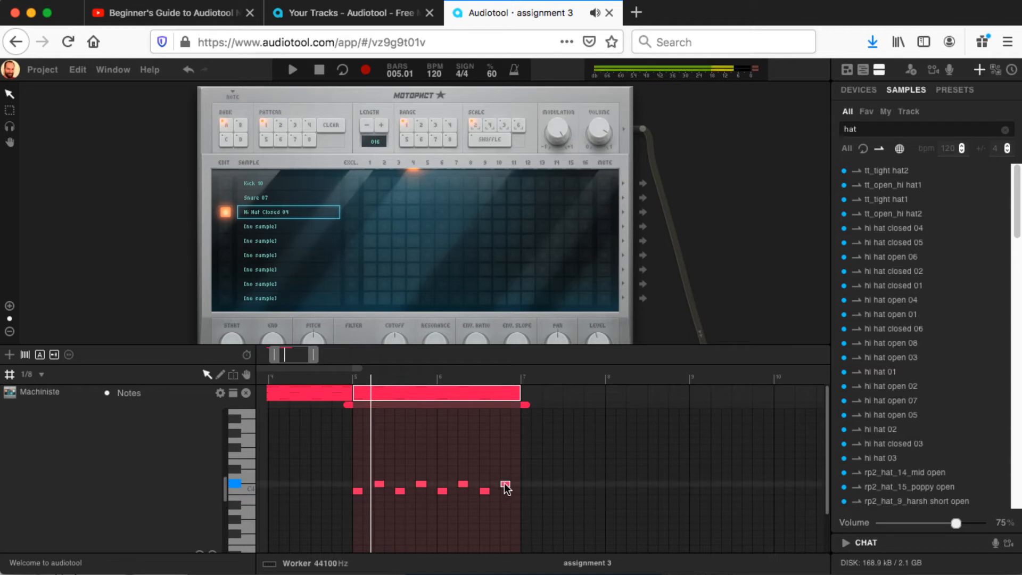
Step: Add a D4 hi-hat on each of the eight beats in the two-bar loop starting at bar 5
{"action": "left_click", "coordinate": [359, 476]}
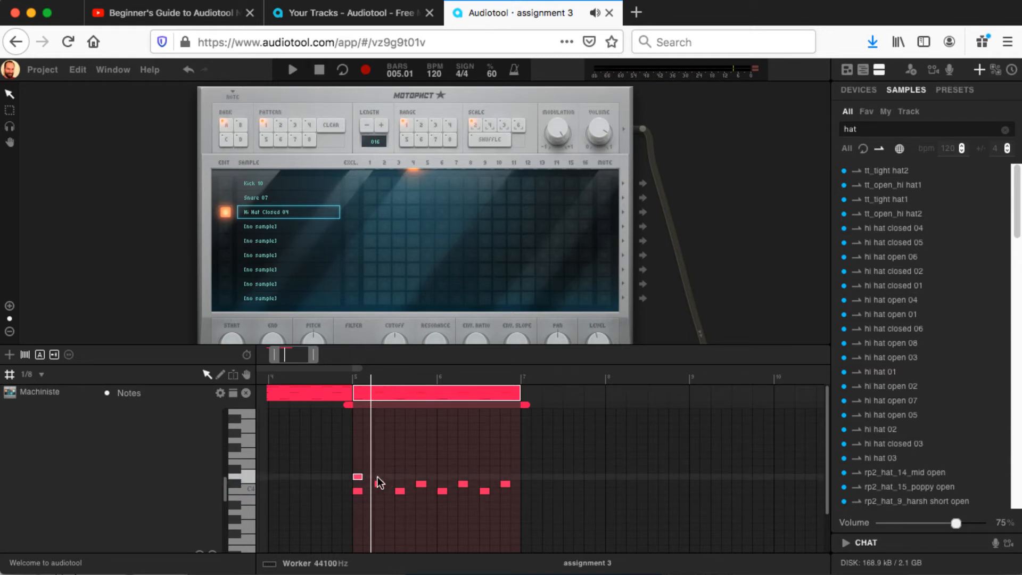
{"action": "left_click", "coordinate": [378, 477]}
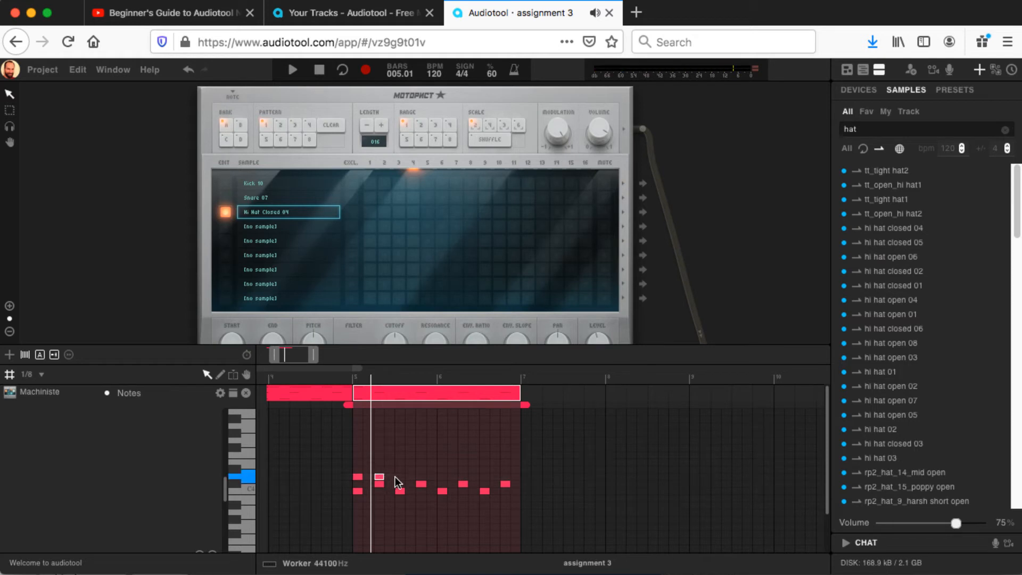
{"action": "left_click", "coordinate": [400, 477]}
{"action": "left_click", "coordinate": [421, 476]}
{"action": "left_click", "coordinate": [442, 476]}
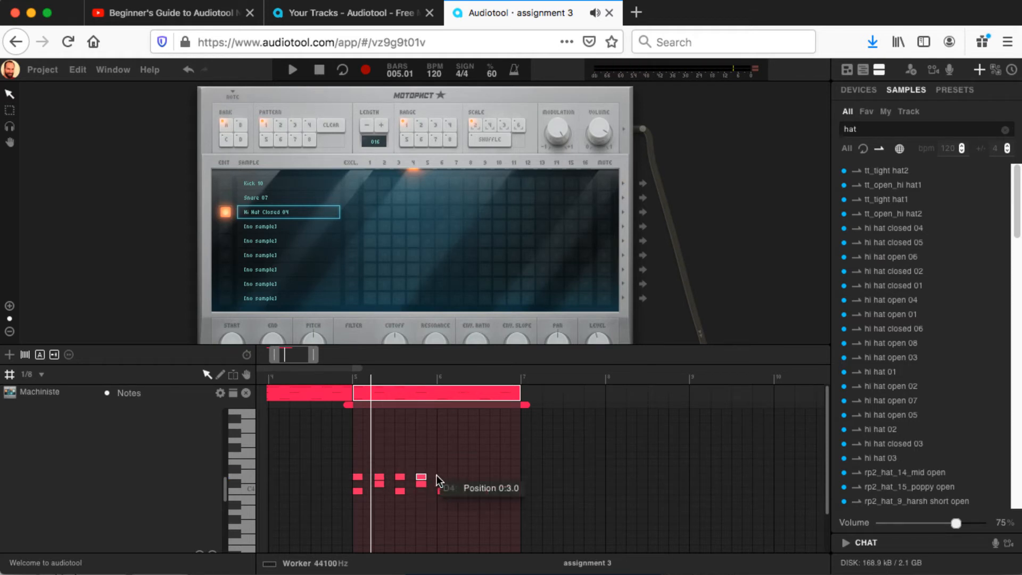
{"action": "left_click", "coordinate": [463, 476]}
{"action": "double_click", "coordinate": [486, 477]}
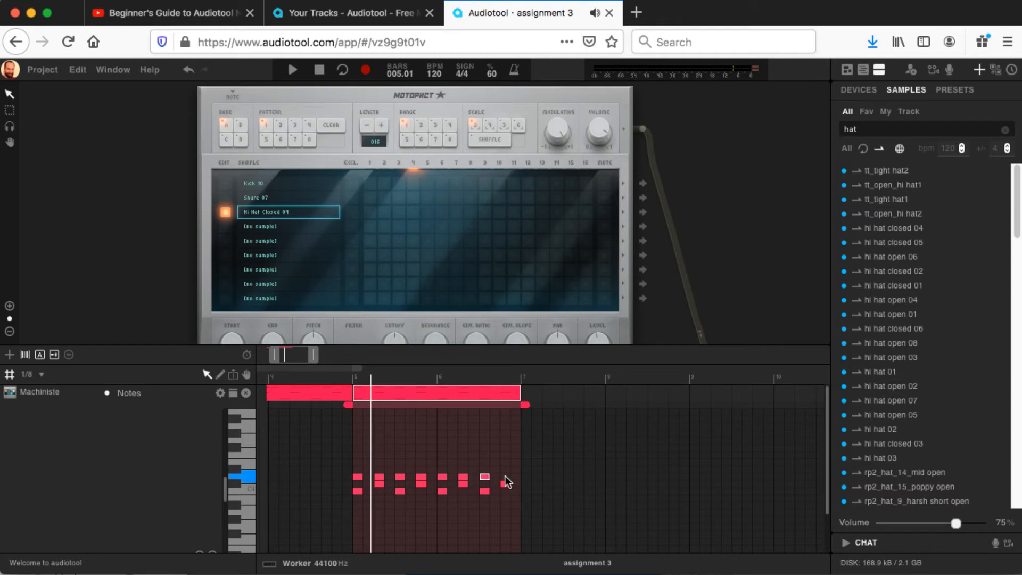
{"action": "double_click", "coordinate": [506, 477]}
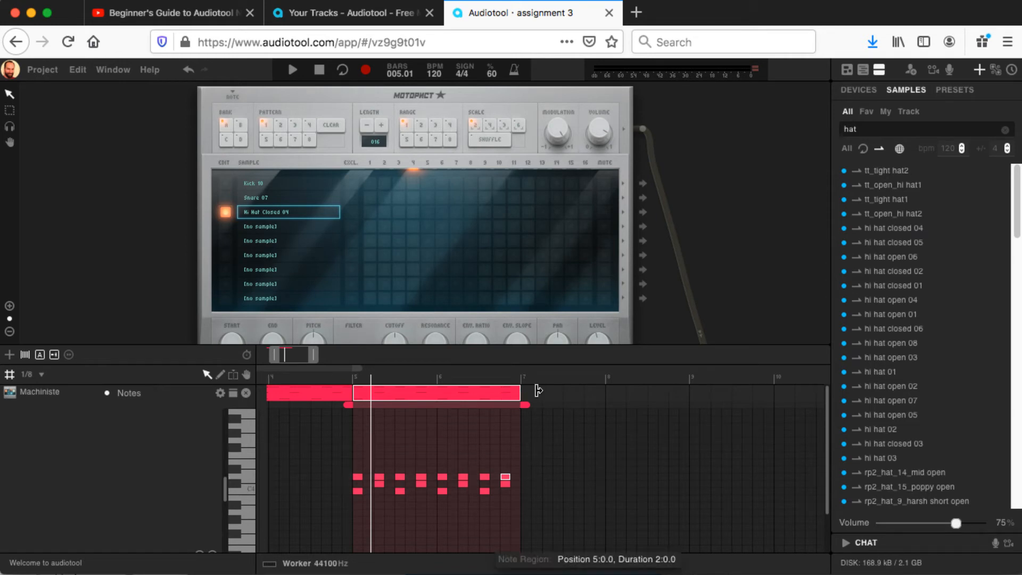
Step: Extend the bar 5 region to four bars, and create a two-bar note region with a two-bar loop from bar 9
{"action": "left_click_drag", "start_coordinate": [537, 390], "coordinate": [690, 391]}
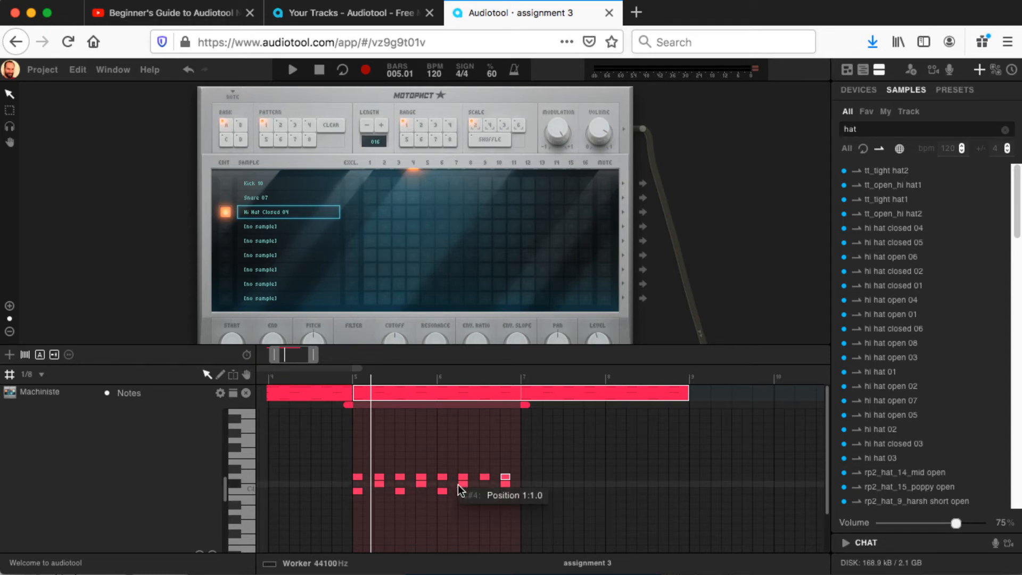
{"action": "double_click", "coordinate": [703, 394]}
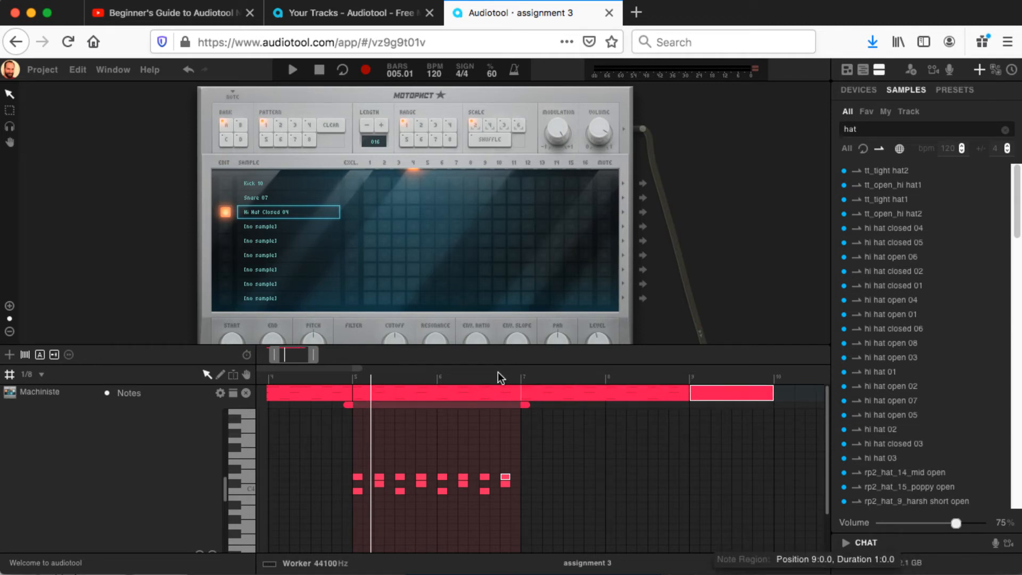
{"action": "left_click_drag", "start_coordinate": [292, 354], "coordinate": [307, 354]}
{"action": "left_click_drag", "start_coordinate": [490, 402], "coordinate": [573, 402]}
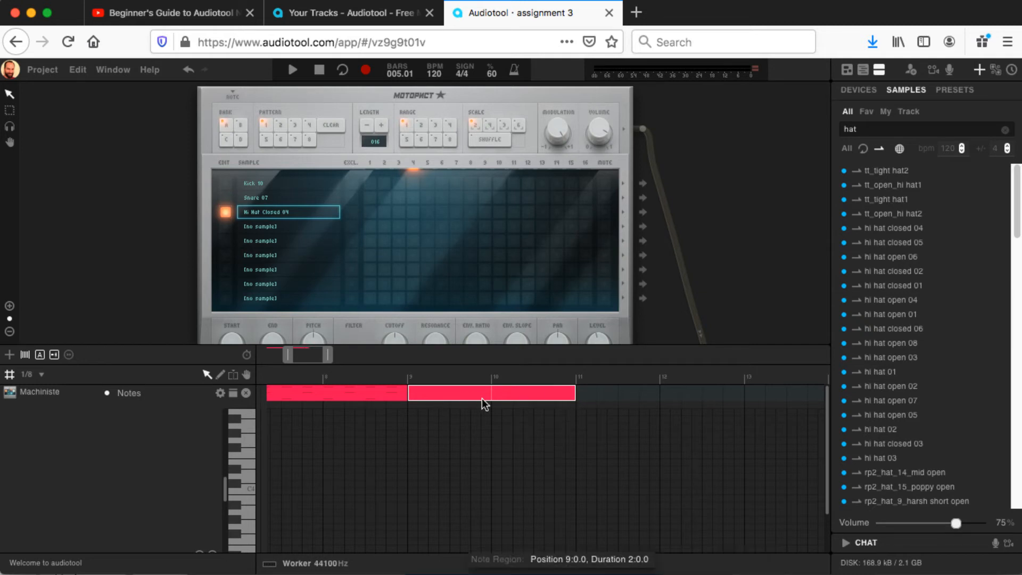
{"action": "double_click", "coordinate": [453, 395]}
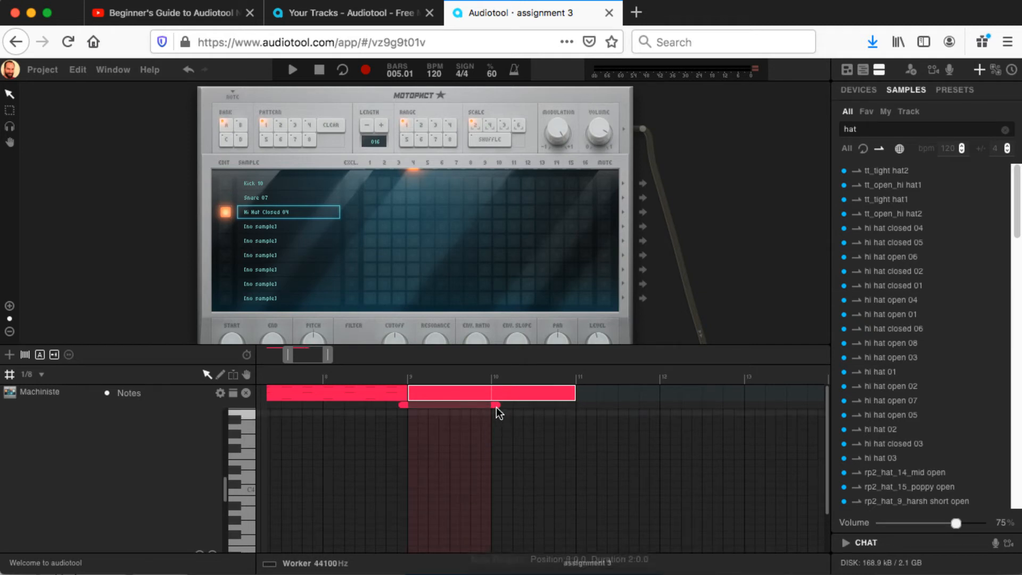
{"action": "left_click_drag", "start_coordinate": [497, 406], "coordinate": [580, 406]}
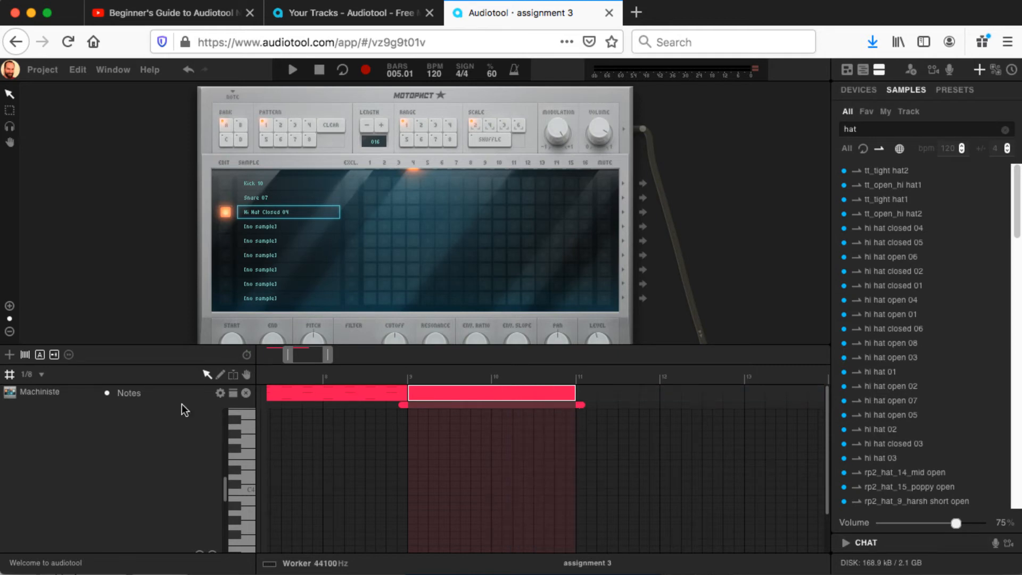
Step: With the snap grid at 1/16, place C4 kicks on beats 1 and 3 and C#4 snares on beats 2 and 4 of bars 9–10
{"action": "left_click", "coordinate": [33, 376]}
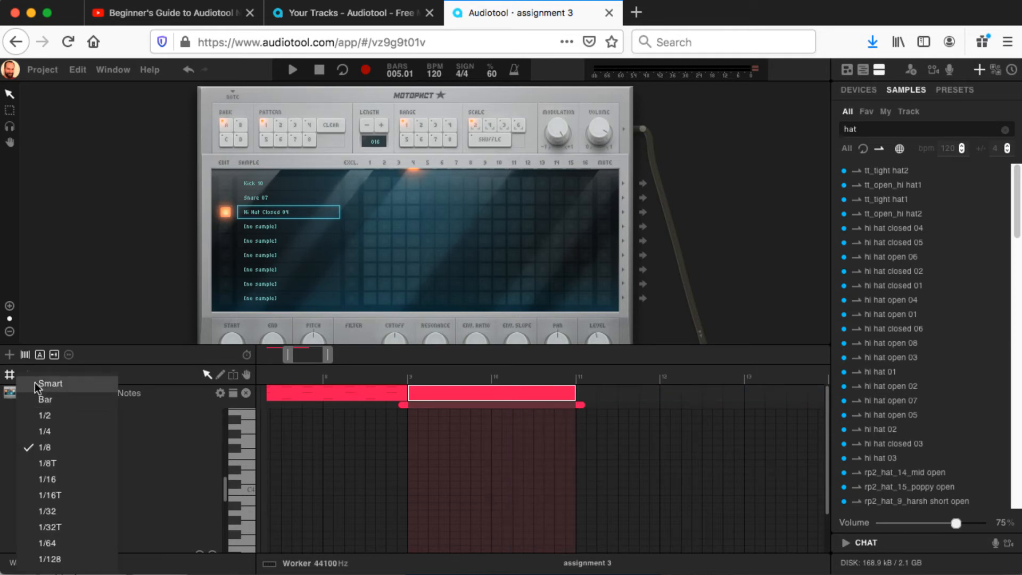
{"action": "left_click", "coordinate": [59, 480]}
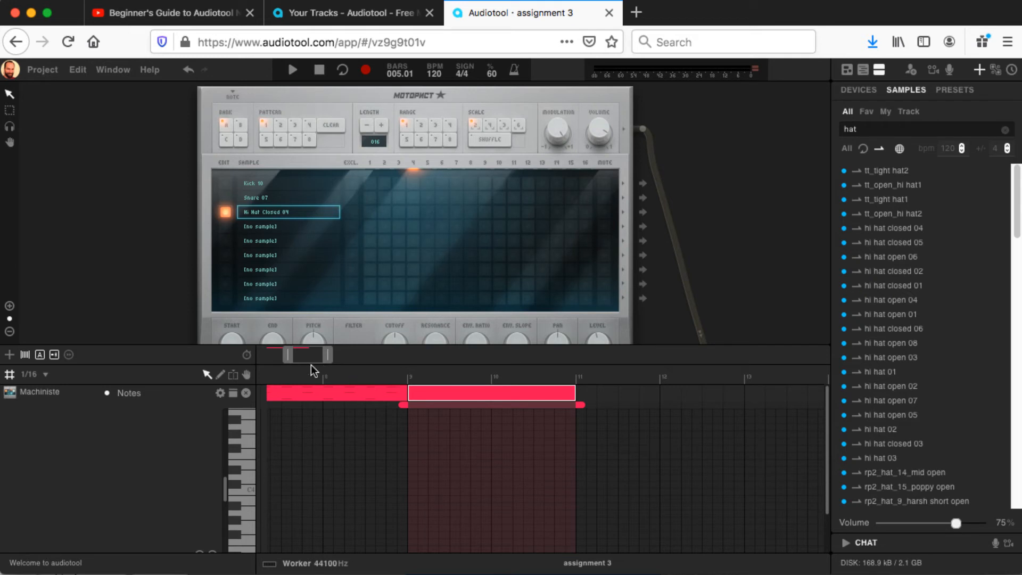
{"action": "left_click_drag", "start_coordinate": [289, 356], "coordinate": [314, 358]}
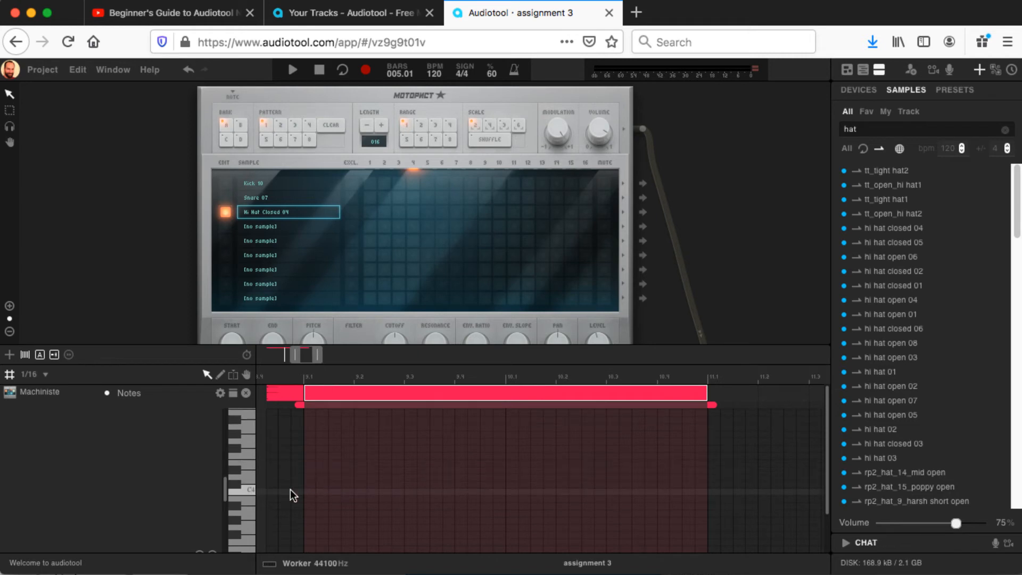
{"action": "left_click", "coordinate": [311, 491]}
{"action": "left_click", "coordinate": [413, 491]}
{"action": "left_click", "coordinate": [513, 490]}
{"action": "left_click", "coordinate": [612, 490]}
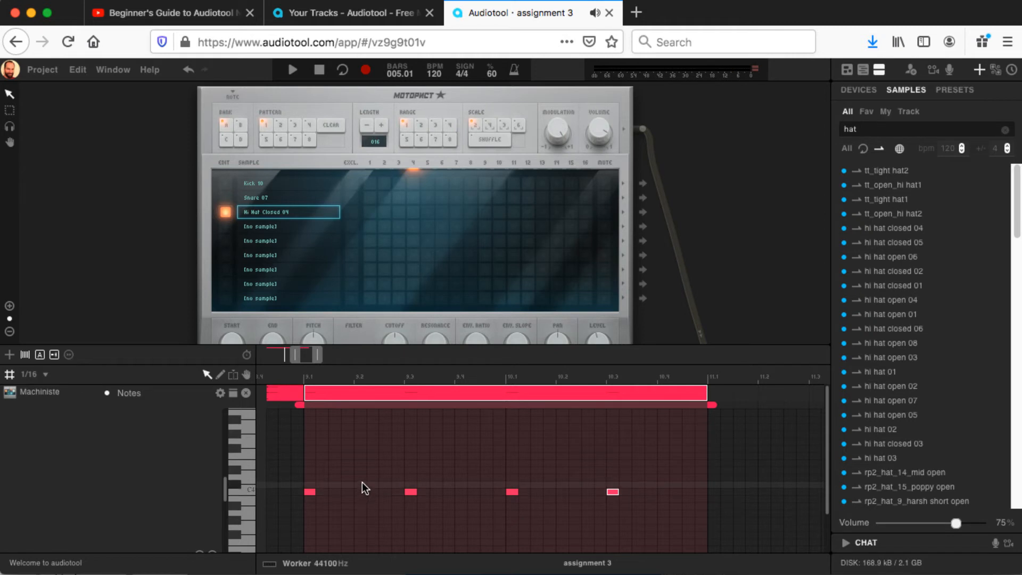
{"action": "left_click", "coordinate": [361, 482]}
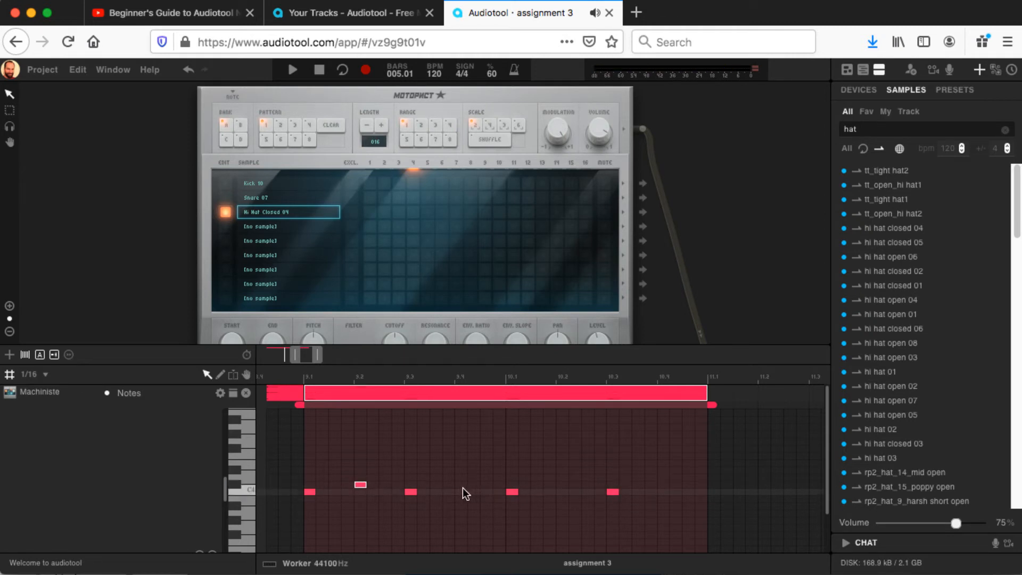
{"action": "left_click", "coordinate": [461, 483]}
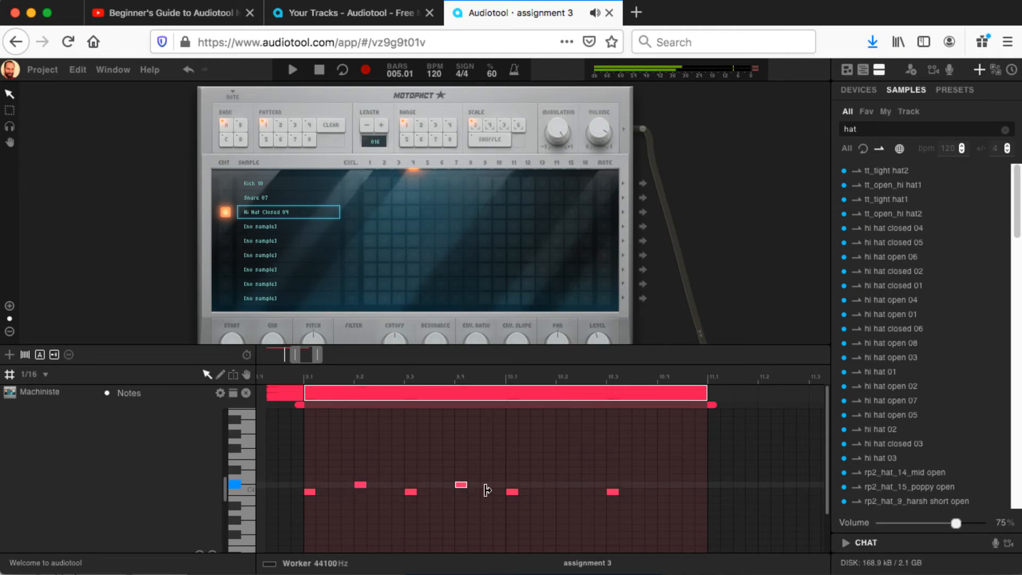
{"action": "left_click", "coordinate": [563, 483]}
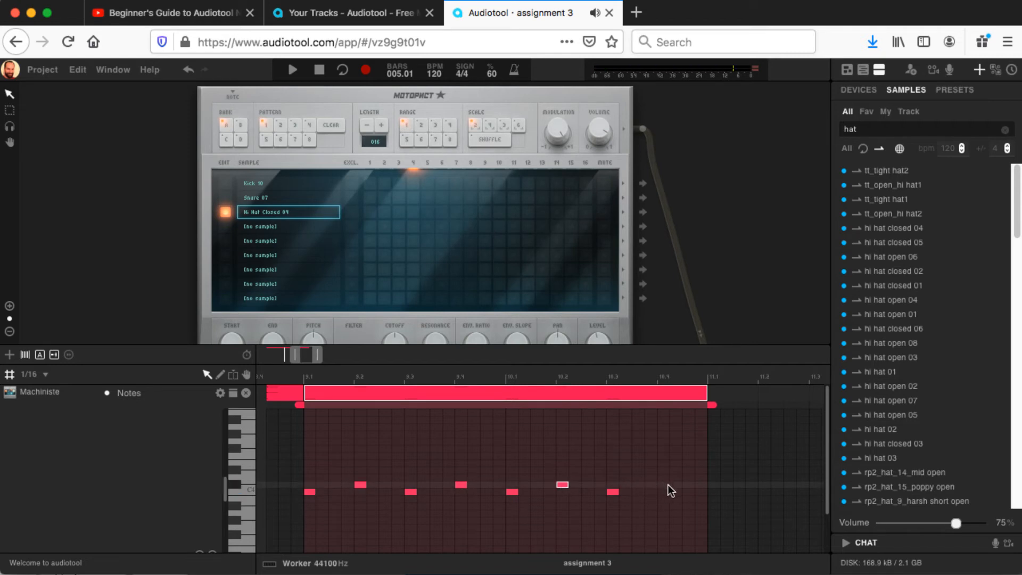
{"action": "left_click", "coordinate": [664, 484]}
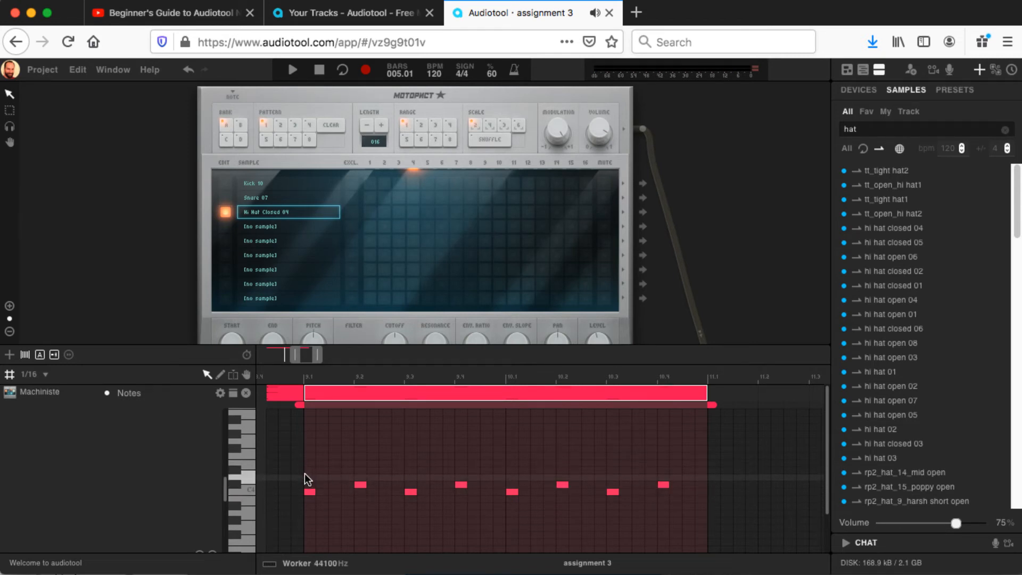
Step: Duplicate all eight kick and snare notes in the bar 9 region one semitone higher at the same positions
{"action": "left_click_drag", "start_coordinate": [305, 474], "coordinate": [691, 505]}
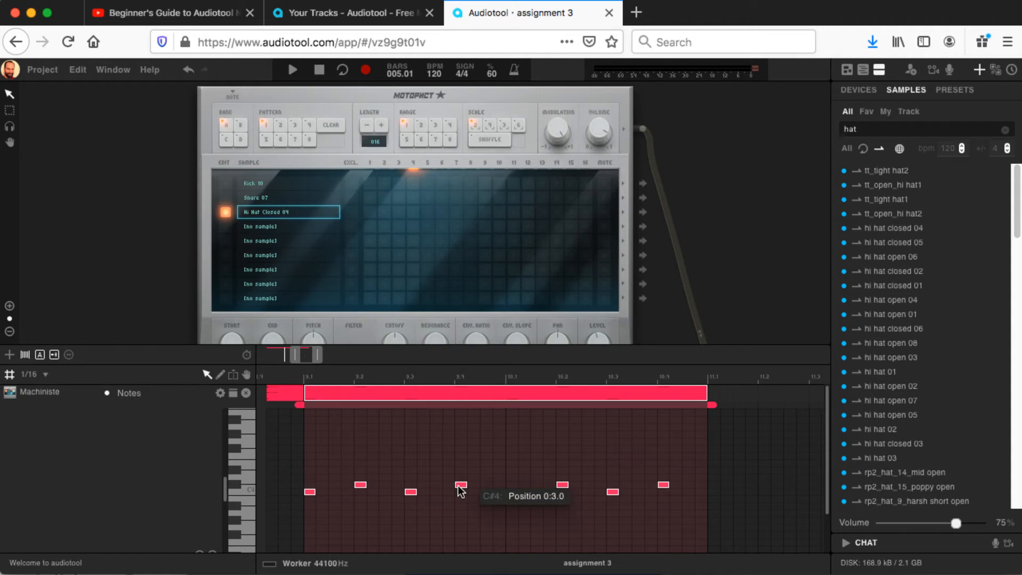
{"action": "left_click_drag", "start_coordinate": [459, 485], "coordinate": [460, 479]}
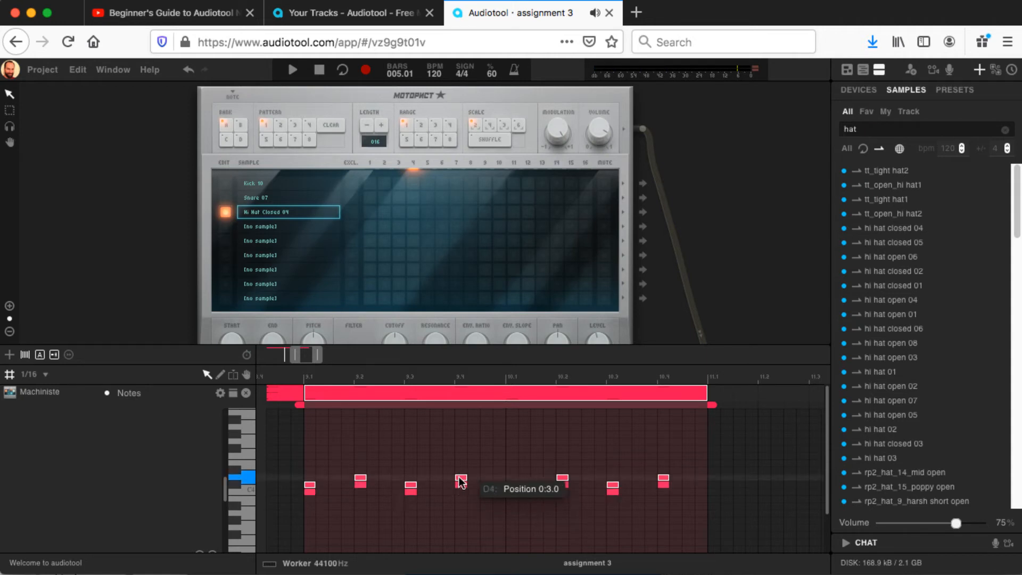
{"action": "left_click", "coordinate": [326, 481]}
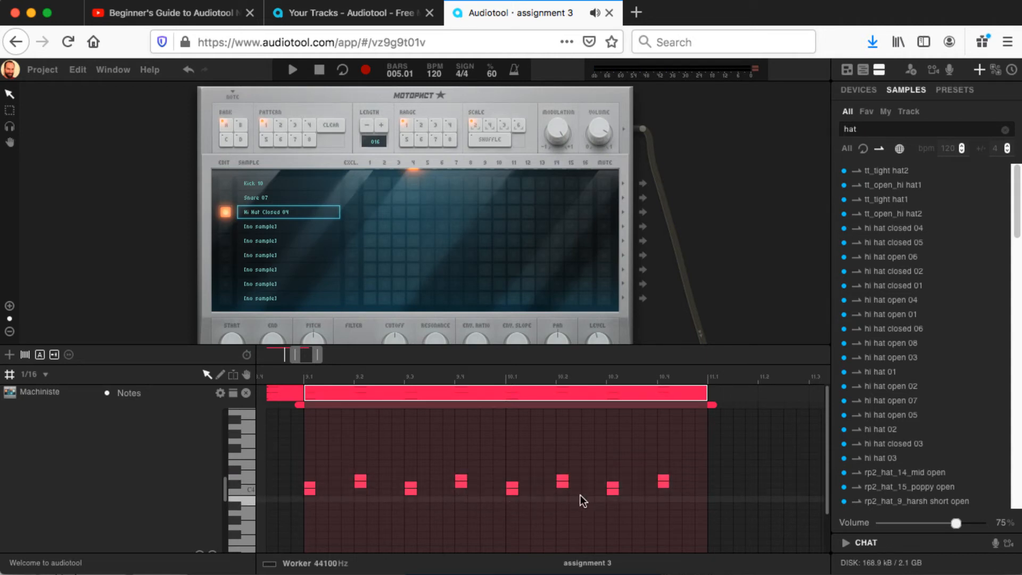
Step: Raise the four duplicated notes above the kicks from C#4 to D4 so every beat has a hi-hat
{"action": "left_click_drag", "start_coordinate": [692, 483], "coordinate": [631, 501]}
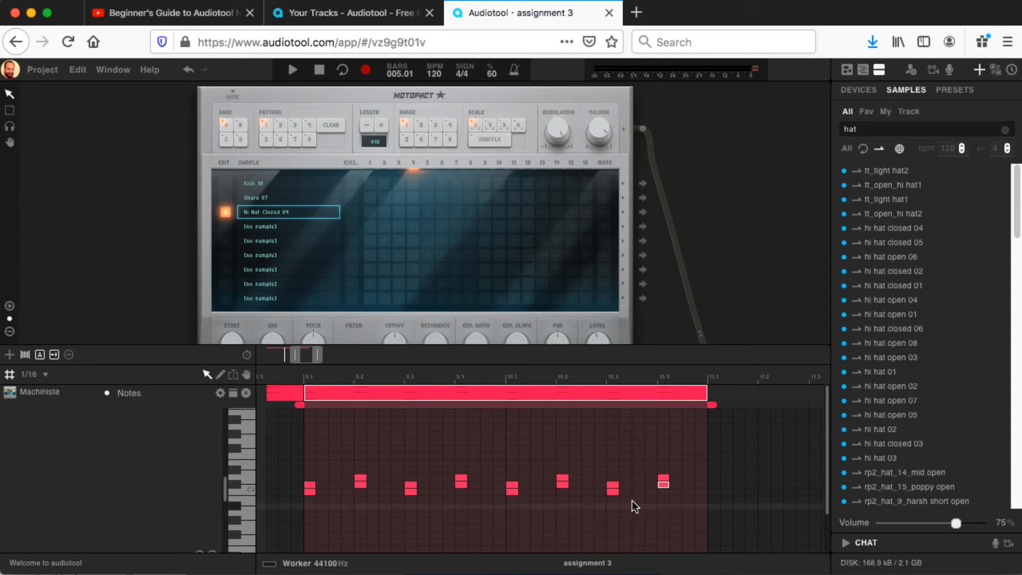
{"action": "left_click", "coordinate": [613, 487]}
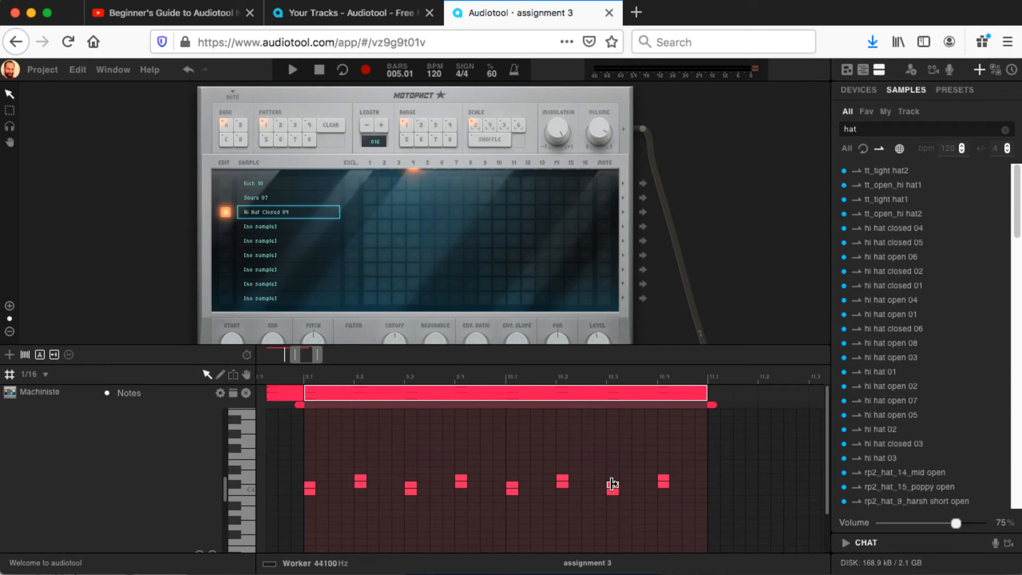
{"action": "left_click_drag", "start_coordinate": [611, 486], "coordinate": [512, 483]}
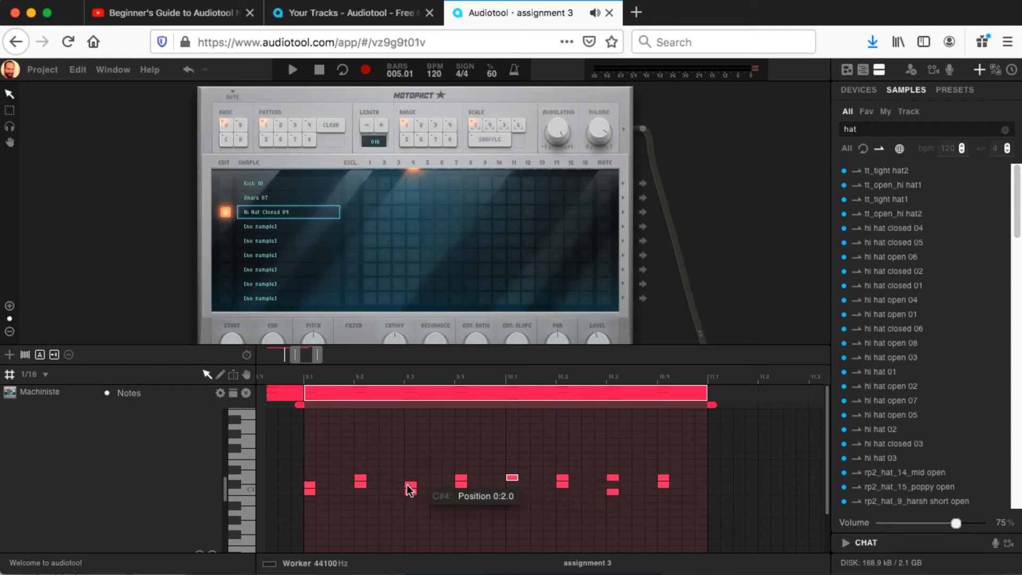
{"action": "left_click_drag", "start_coordinate": [409, 488], "coordinate": [409, 479]}
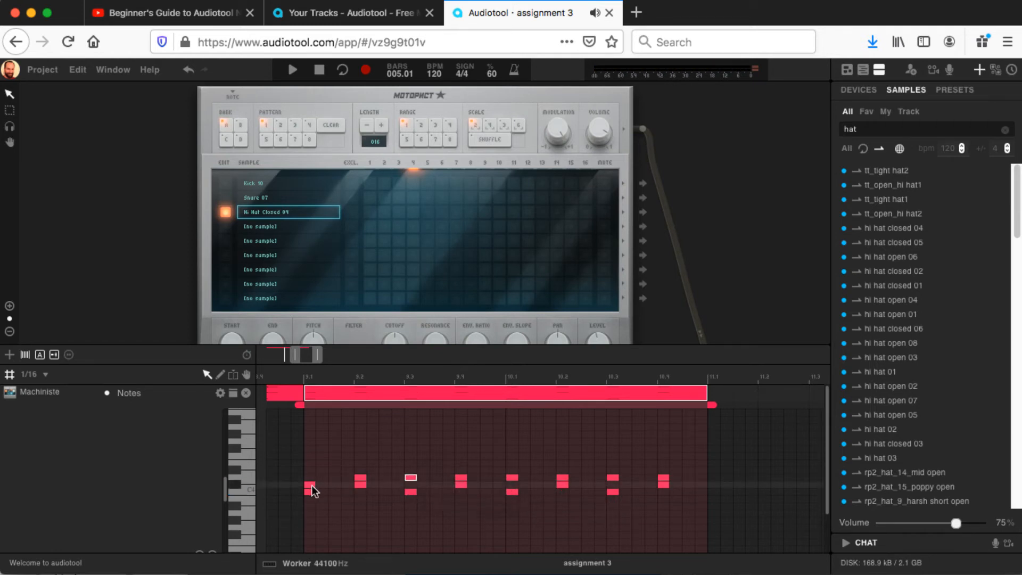
{"action": "left_click_drag", "start_coordinate": [312, 486], "coordinate": [310, 480]}
{"action": "left_click", "coordinate": [362, 521]}
Step: Play the new two-bar beat from the start of bar 9, then stop playback
{"action": "left_click", "coordinate": [306, 378]}
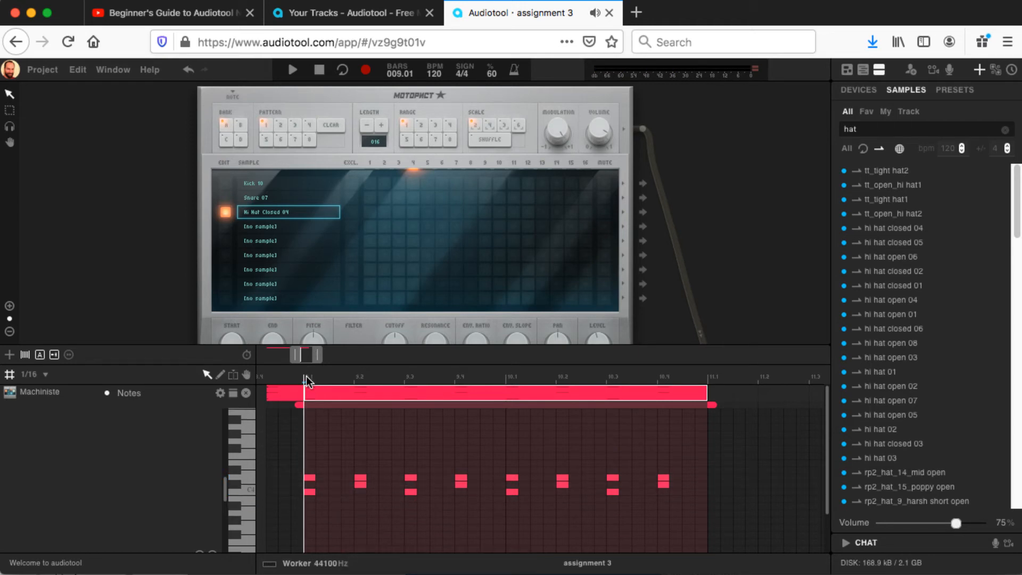
{"action": "key", "text": "space"}
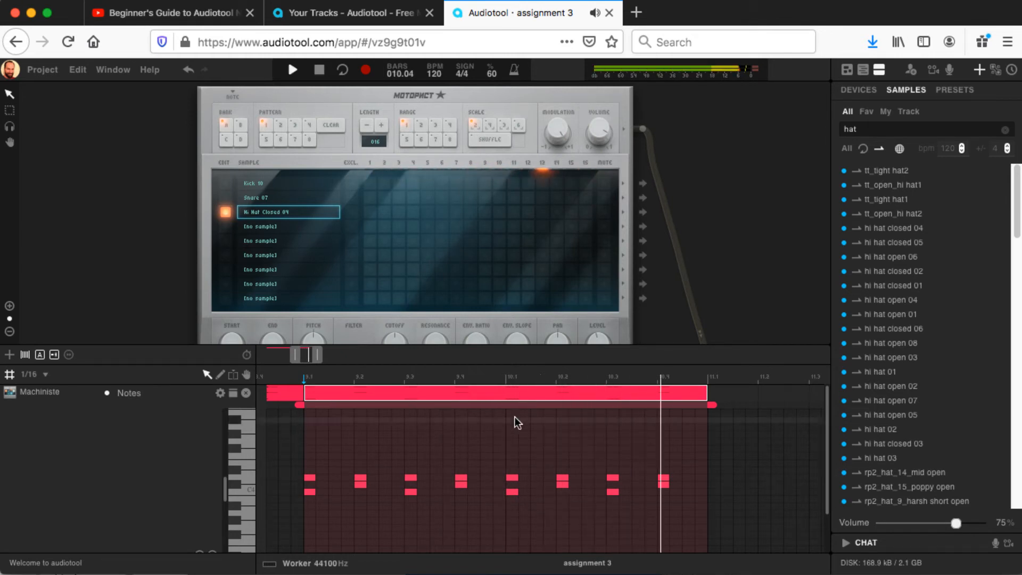
{"action": "key", "text": "space"}
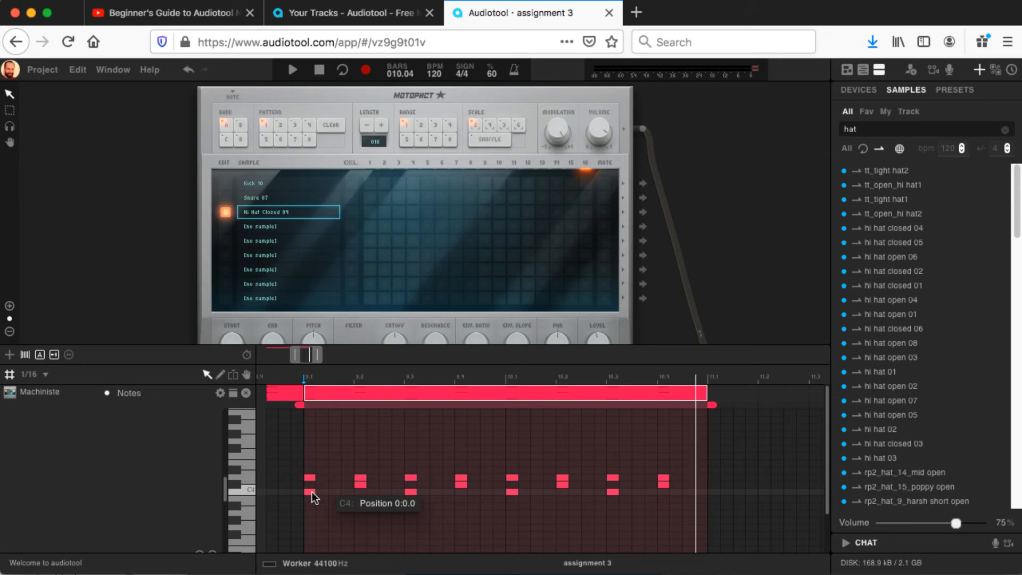
Step: Add C4 kick notes at positions 0:0.3, 0:2.1 and 0:2.3 in the bar 9 region
{"action": "left_click", "coordinate": [347, 491]}
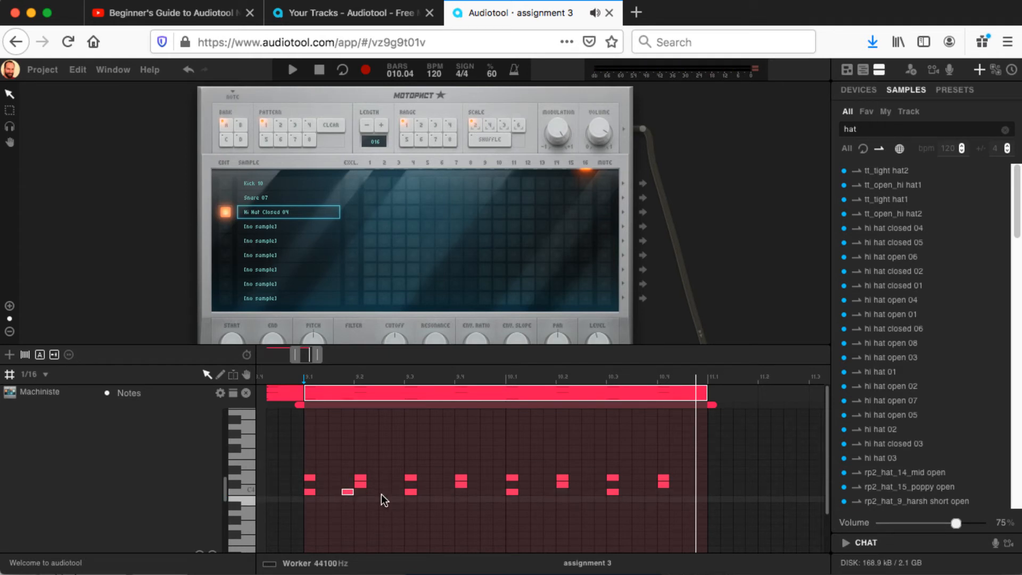
{"action": "left_click", "coordinate": [423, 491]}
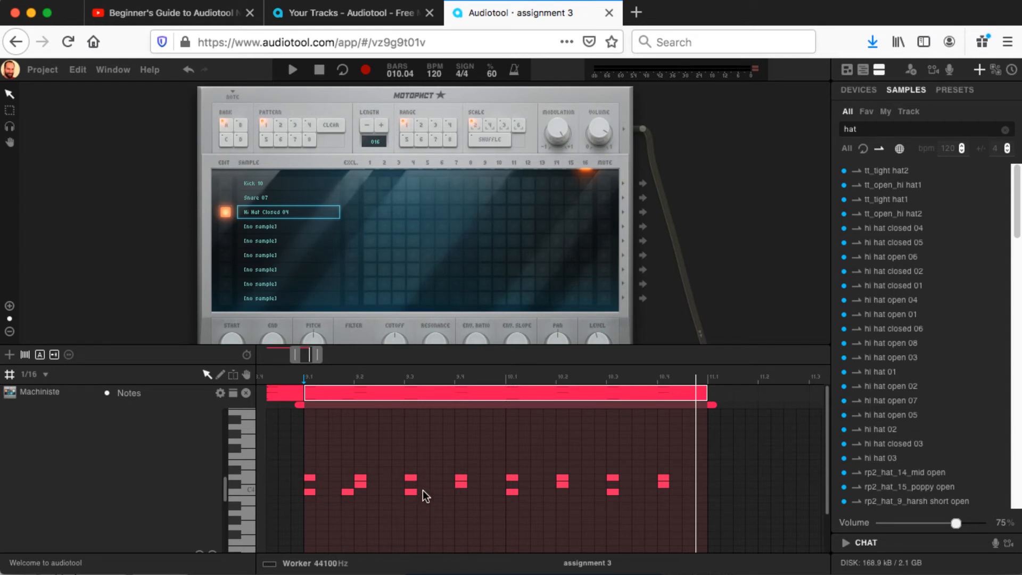
{"action": "left_click", "coordinate": [450, 492]}
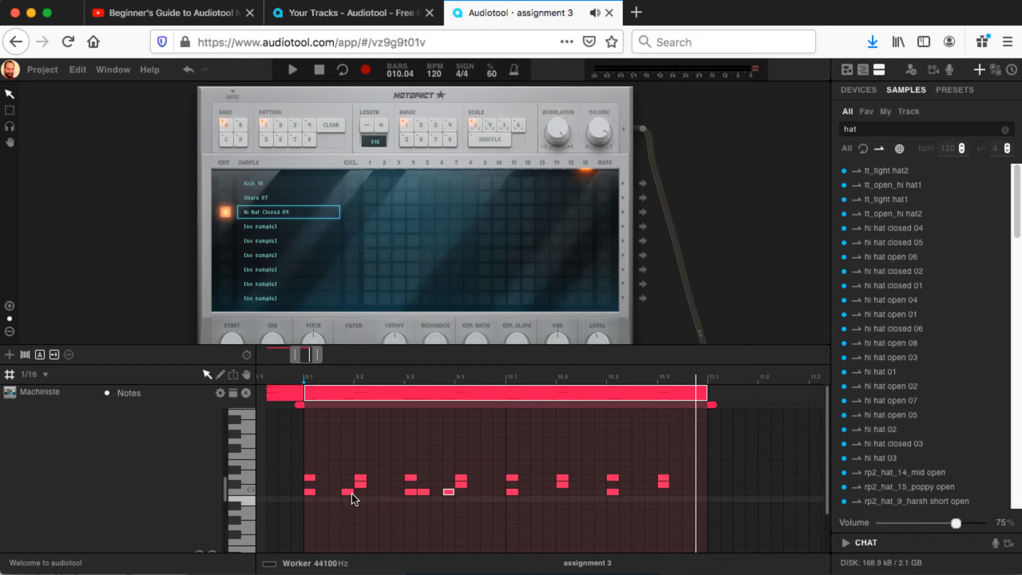
Step: Play the first bar of the new beat repeatedly from the start of bar 9 to check the added kicks
{"action": "left_click", "coordinate": [304, 376]}
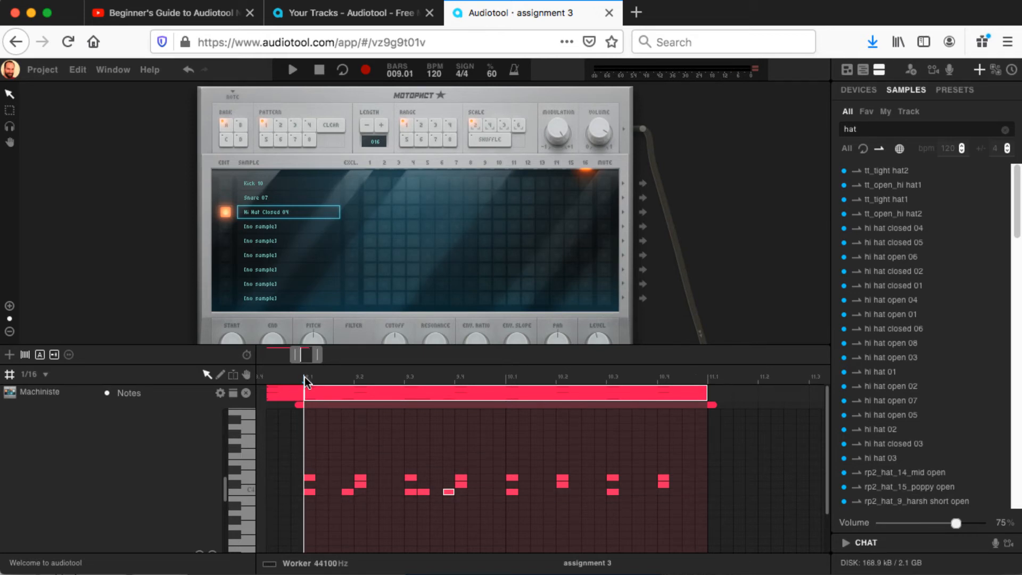
{"action": "key", "text": "space"}
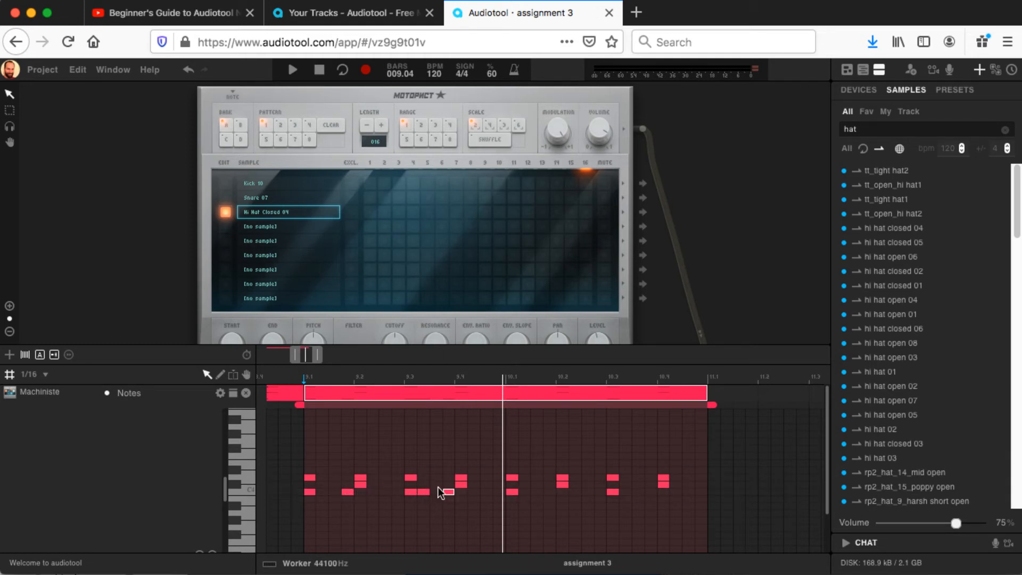
{"action": "left_click", "coordinate": [387, 493]}
{"action": "left_click", "coordinate": [305, 381]}
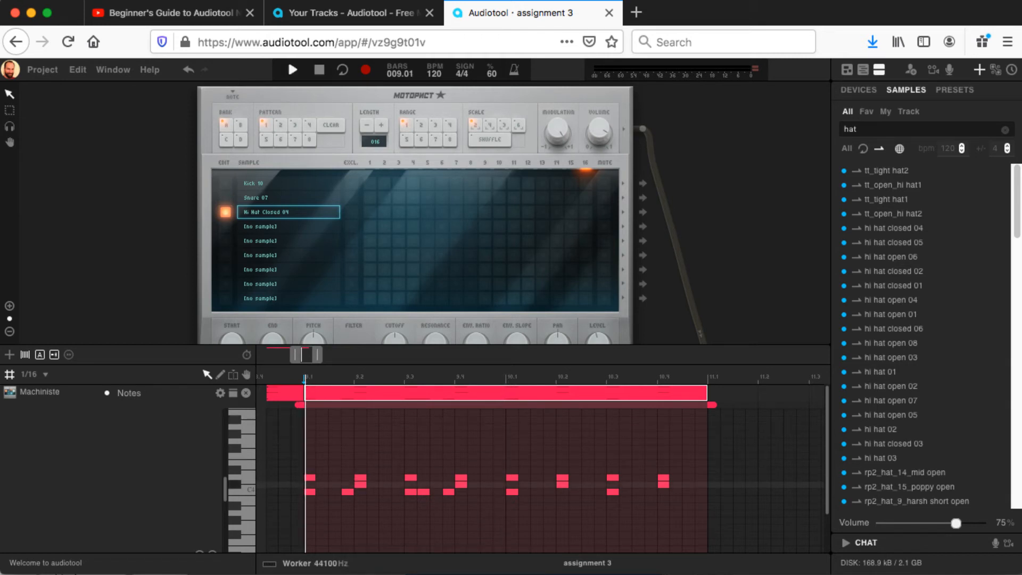
{"action": "key", "text": "space"}
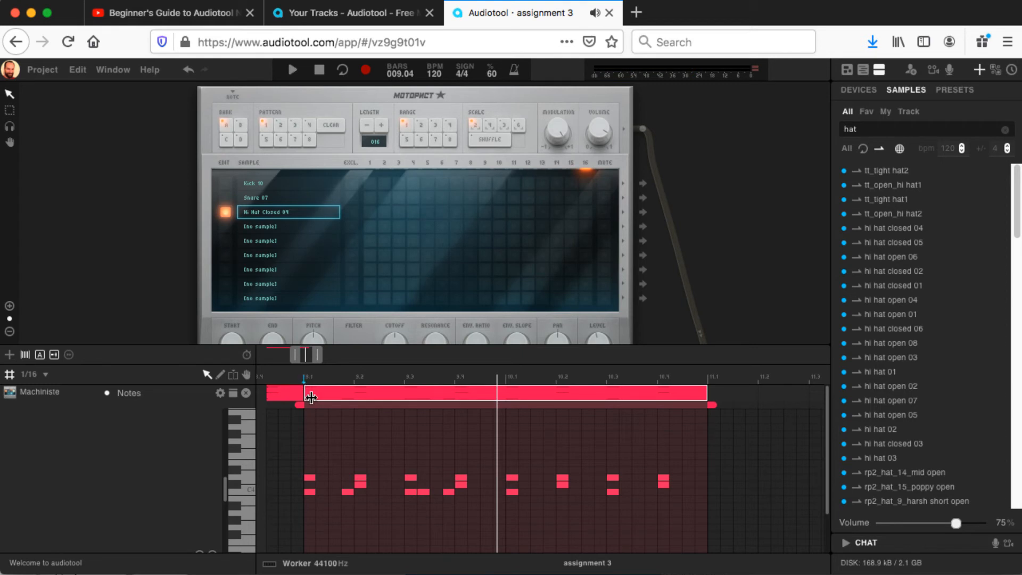
{"action": "left_click", "coordinate": [308, 377]}
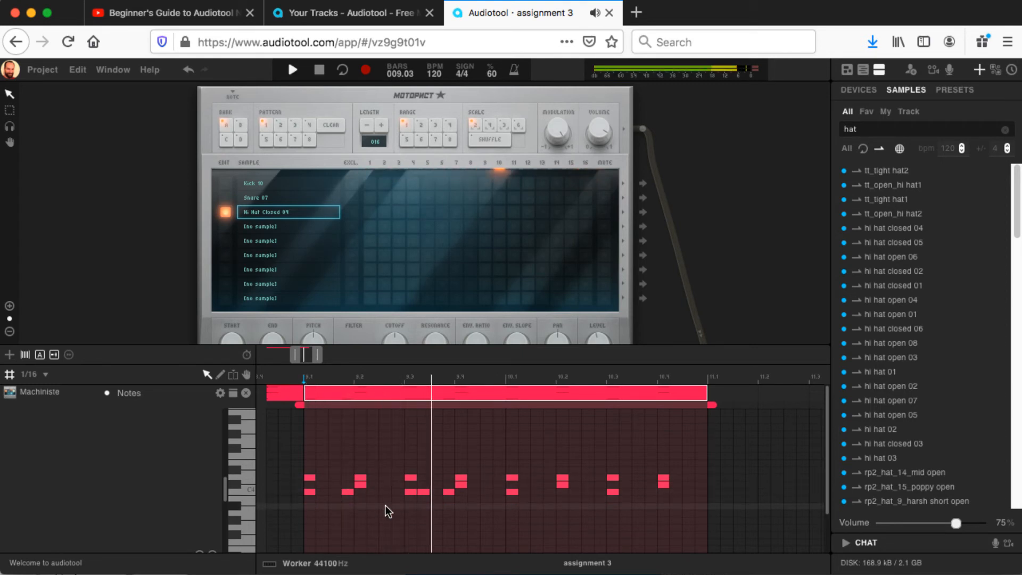
{"action": "key", "text": "space"}
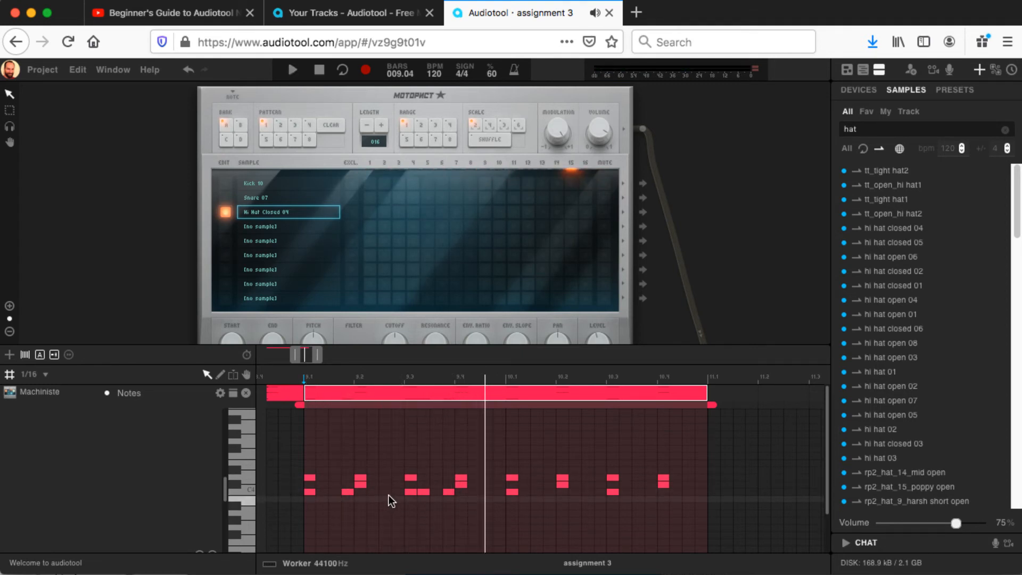
Step: Add a C4 kick at position 0:1.2 in the bar 9 region and play the beat back
{"action": "left_click", "coordinate": [386, 490]}
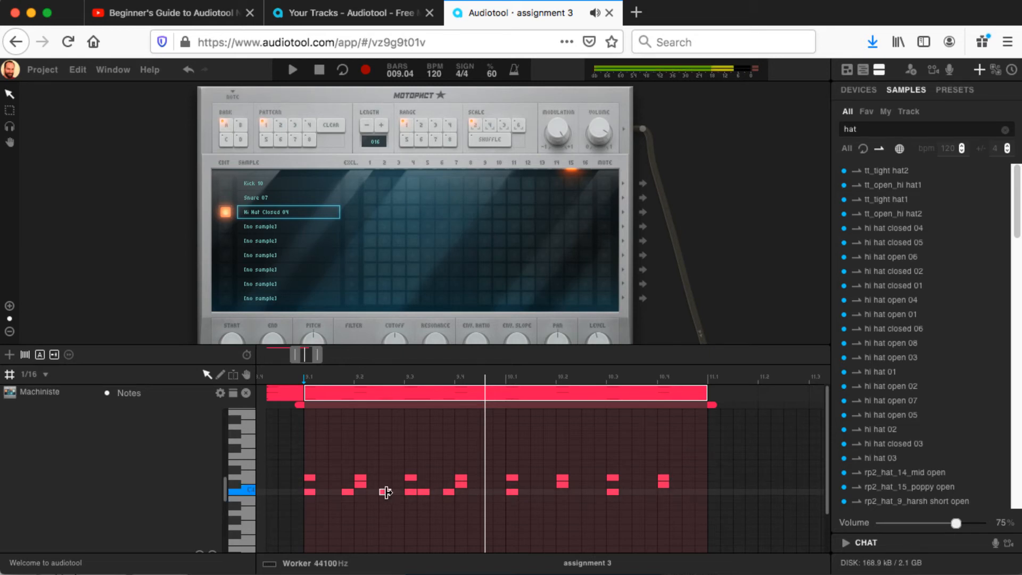
{"action": "key", "text": "space"}
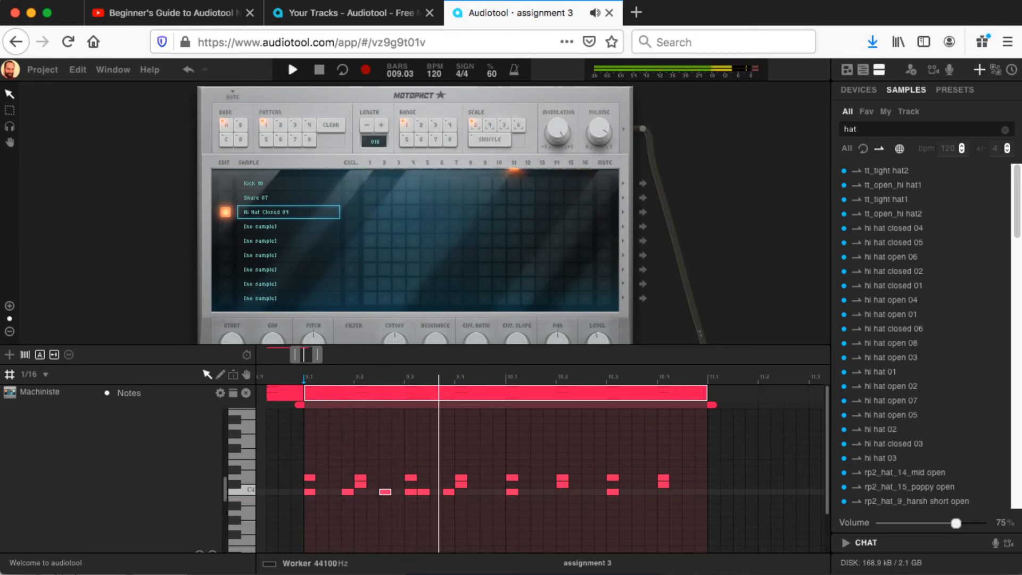
{"action": "key", "text": "space"}
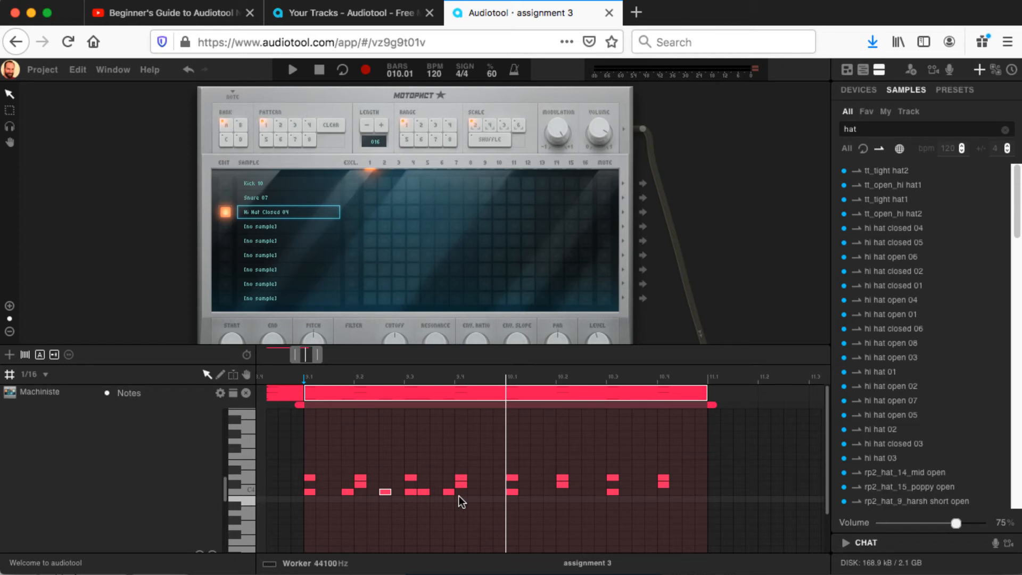
Step: Add C4 kicks at positions 0:3.2, 1:1.2 and 1:3.2 in the bar 9 region
{"action": "left_click", "coordinate": [486, 490]}
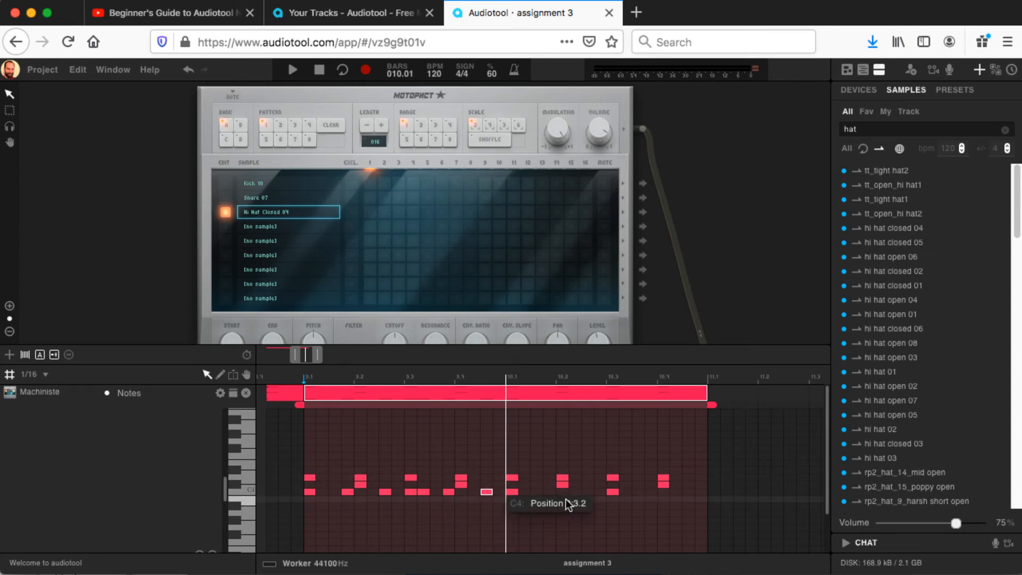
{"action": "left_click", "coordinate": [587, 491]}
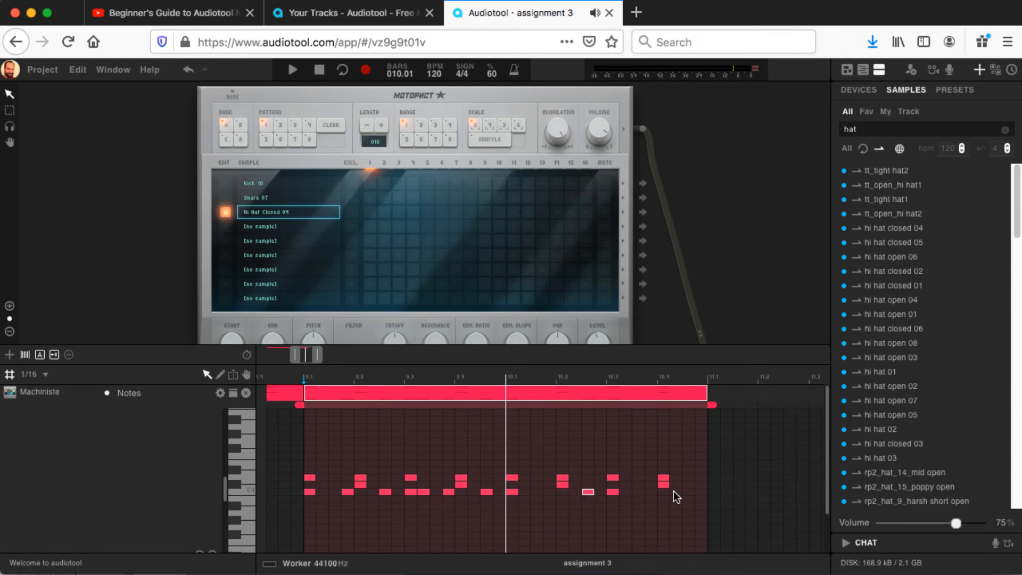
{"action": "left_click", "coordinate": [689, 493]}
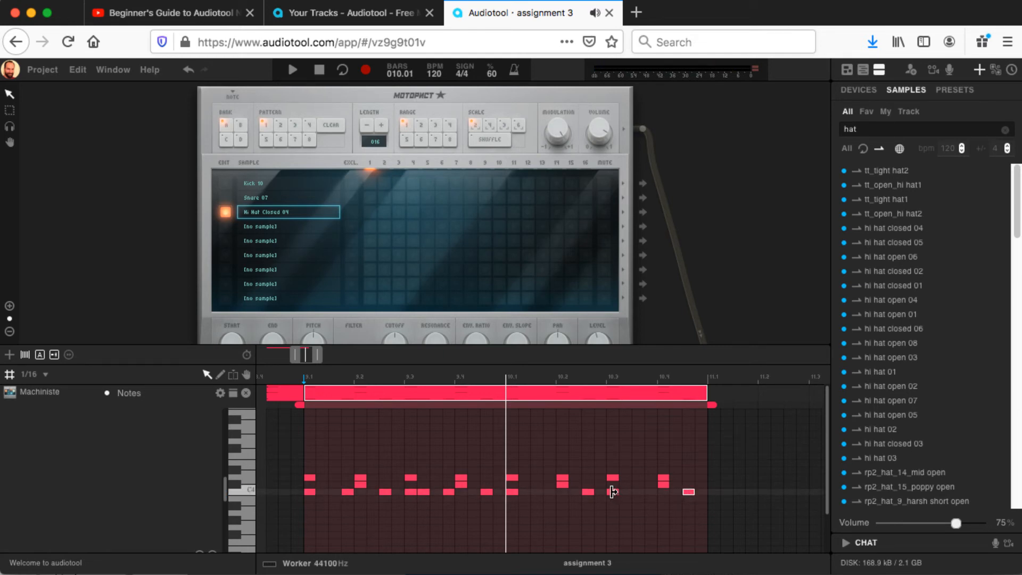
Step: Move the bar 10 kicks on beats 3 and 1 to 1:1.3 and 1:0.1, add kicks at 1:2.1 and 1:0.3, and play the beat
{"action": "left_click_drag", "start_coordinate": [611, 491], "coordinate": [602, 492]}
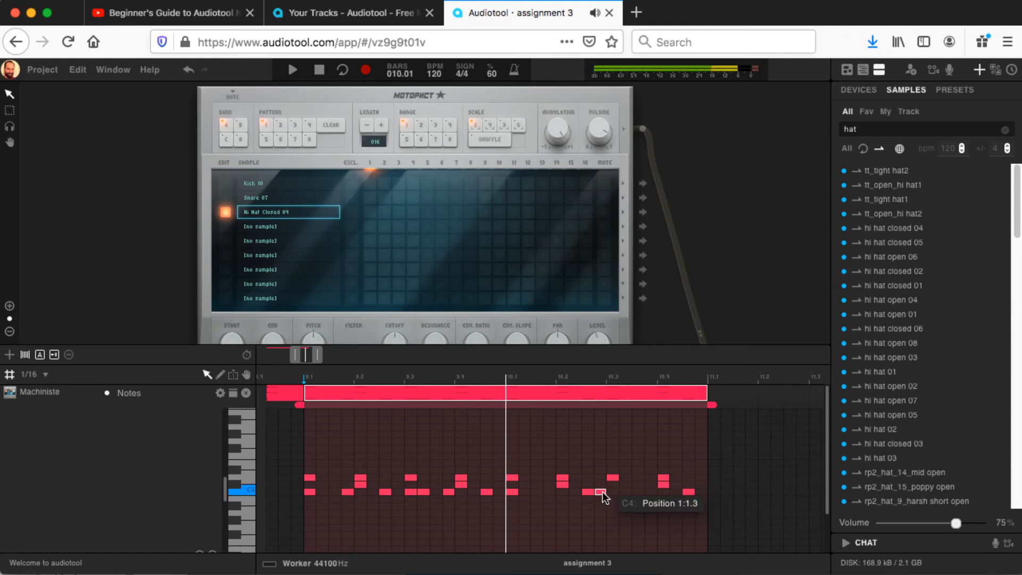
{"action": "left_click", "coordinate": [626, 492]}
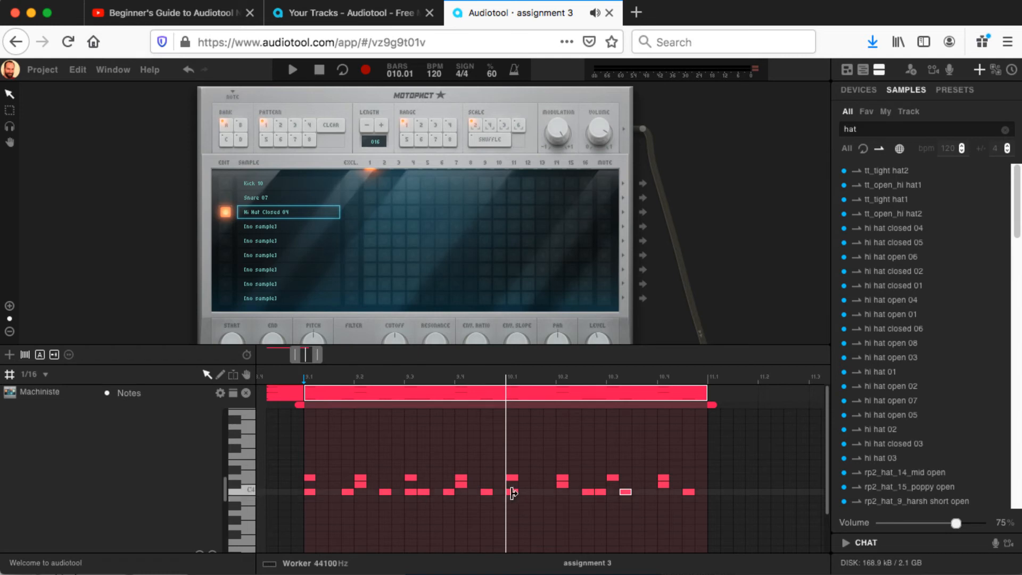
{"action": "left_click_drag", "start_coordinate": [512, 493], "coordinate": [548, 493]}
{"action": "left_click", "coordinate": [549, 493]}
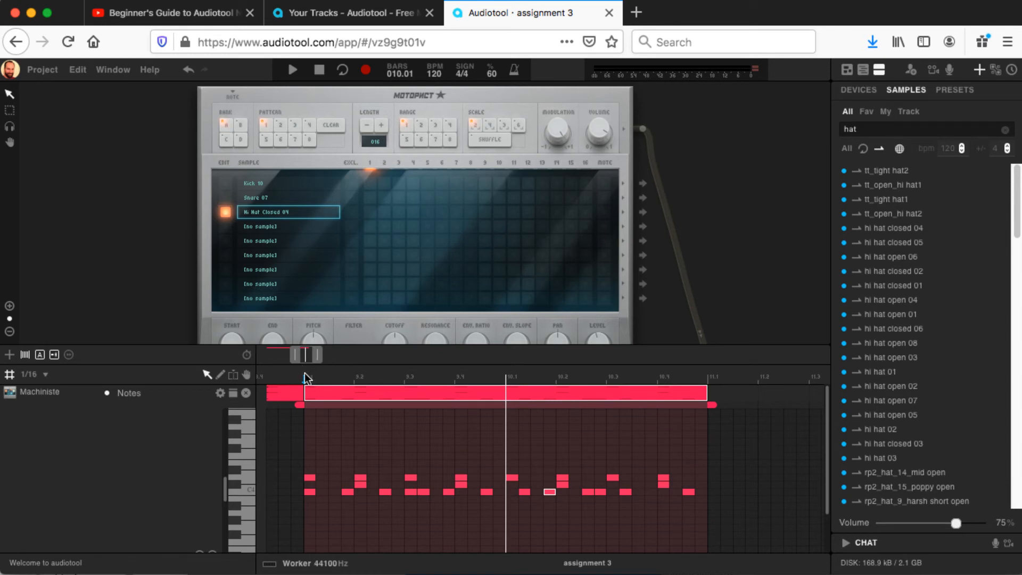
{"action": "key", "text": "space"}
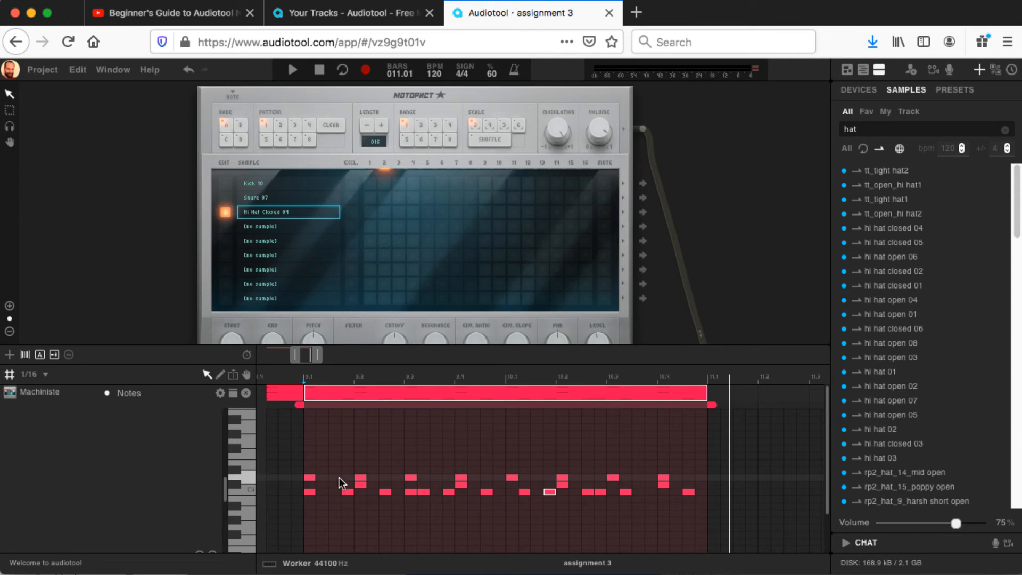
Step: Add D4 hi-hats at positions 0:0.2 and 0:0.3 in the bar 9 region and play the beat back
{"action": "left_click", "coordinate": [336, 478]}
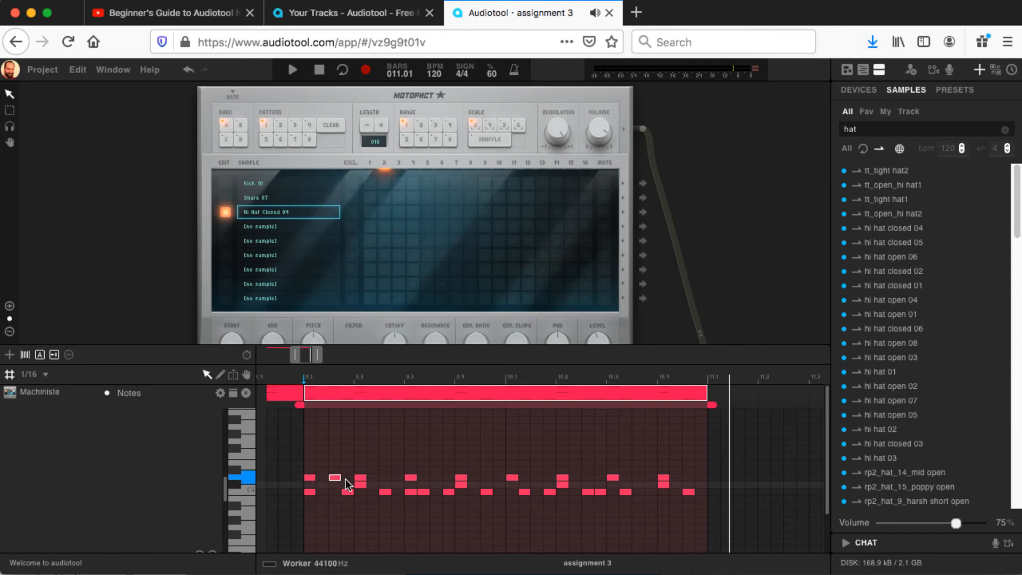
{"action": "left_click", "coordinate": [345, 477]}
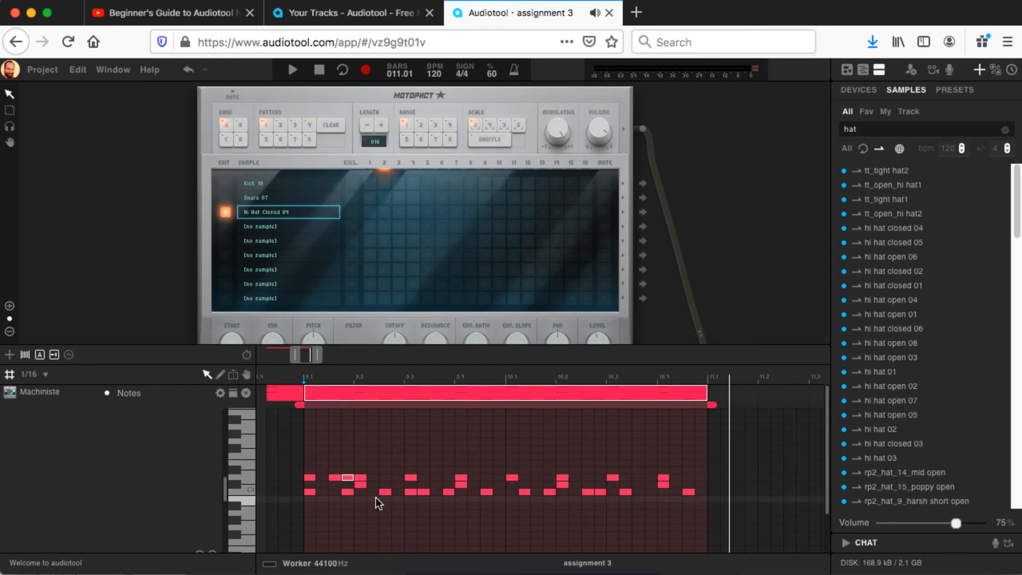
{"action": "key", "text": "space"}
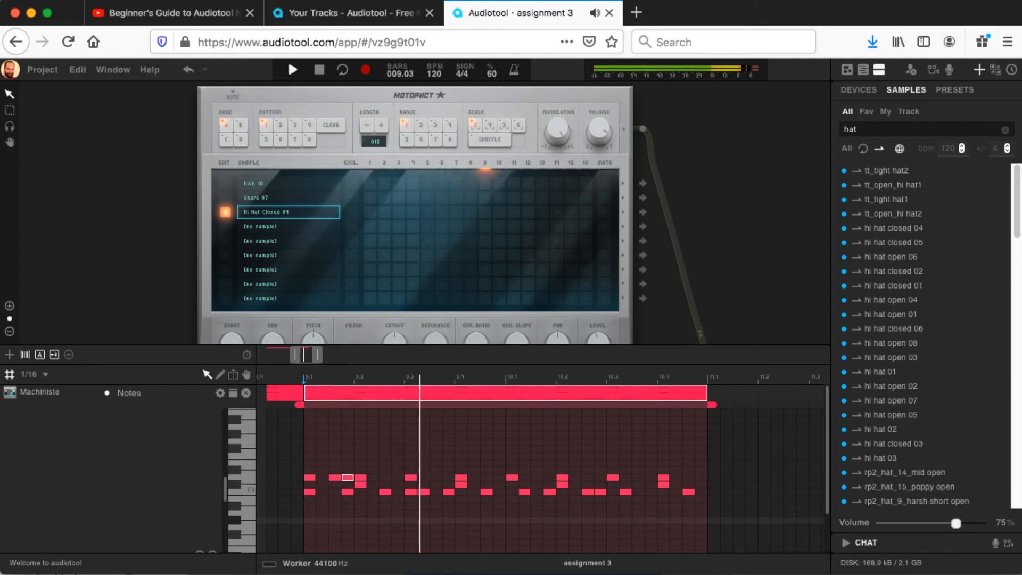
{"action": "key", "text": "space"}
{"action": "key", "text": "space"}
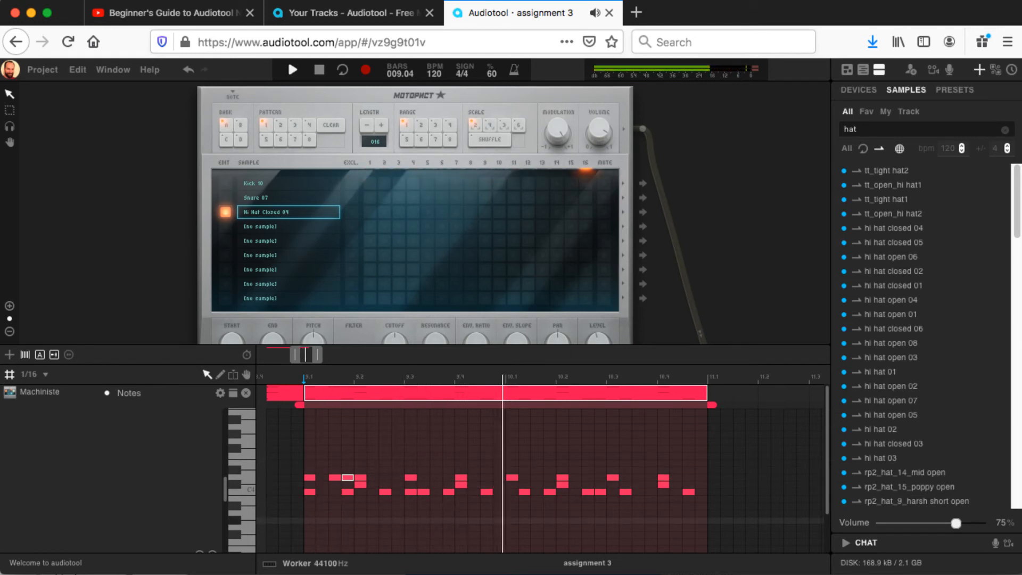
{"action": "key", "text": "space"}
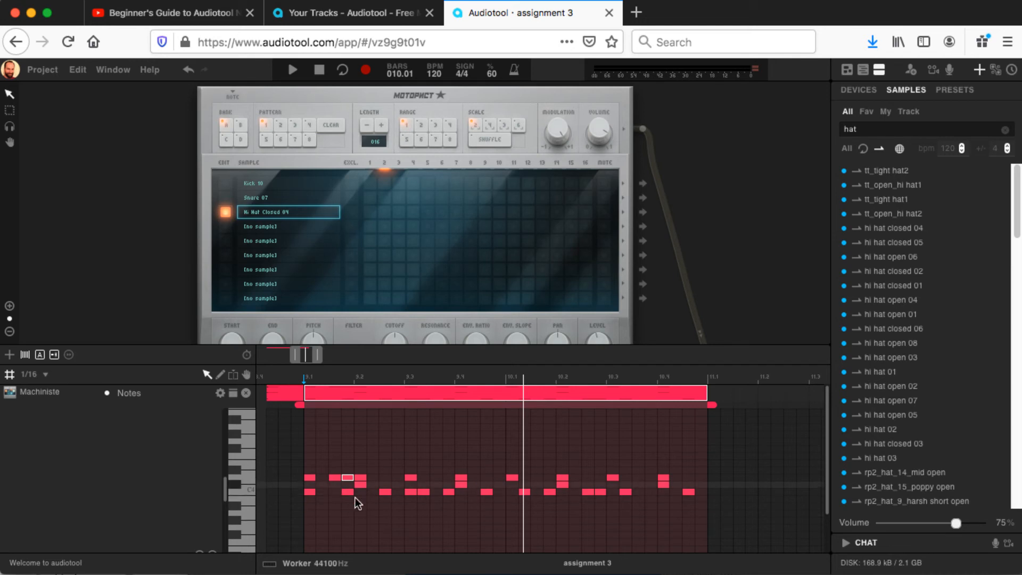
{"action": "key", "text": "space"}
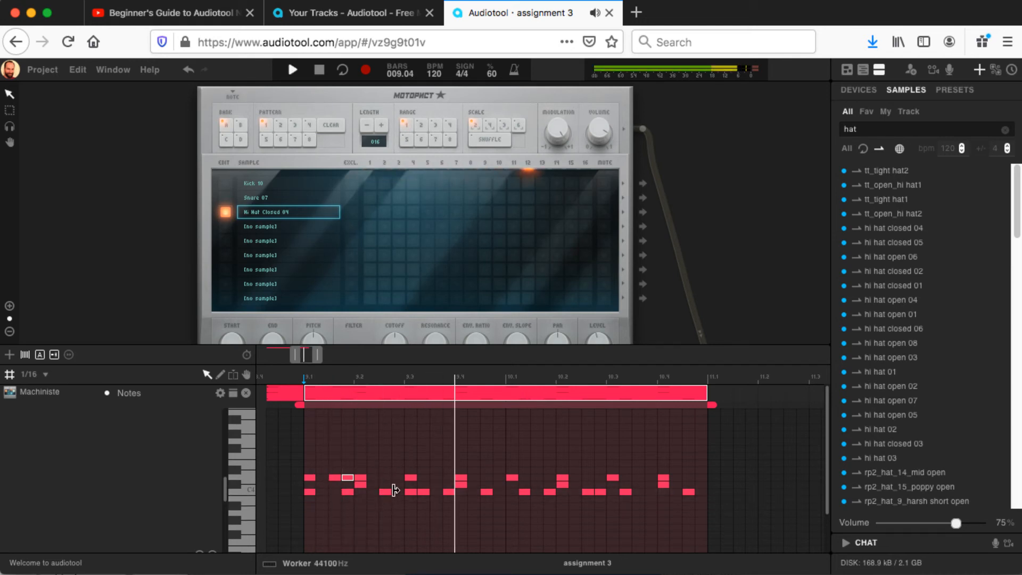
Step: Add D4 hi-hats at positions 0:2.1, 0:2.2, 0:3.2, 1:0.2 and 1:0.3, and play the beat back
{"action": "left_click", "coordinate": [422, 477]}
{"action": "left_click", "coordinate": [436, 477]}
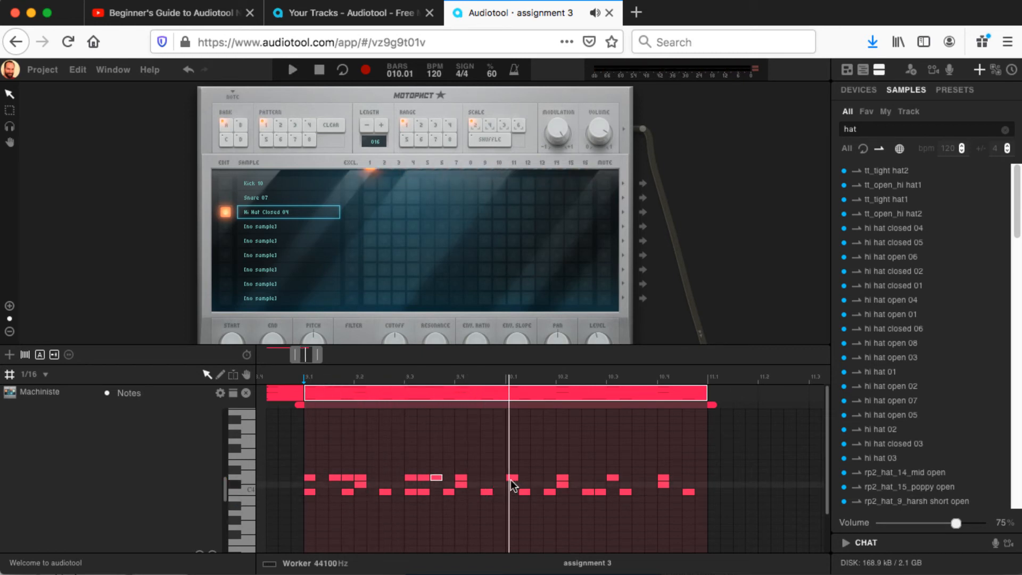
{"action": "left_click", "coordinate": [488, 477]}
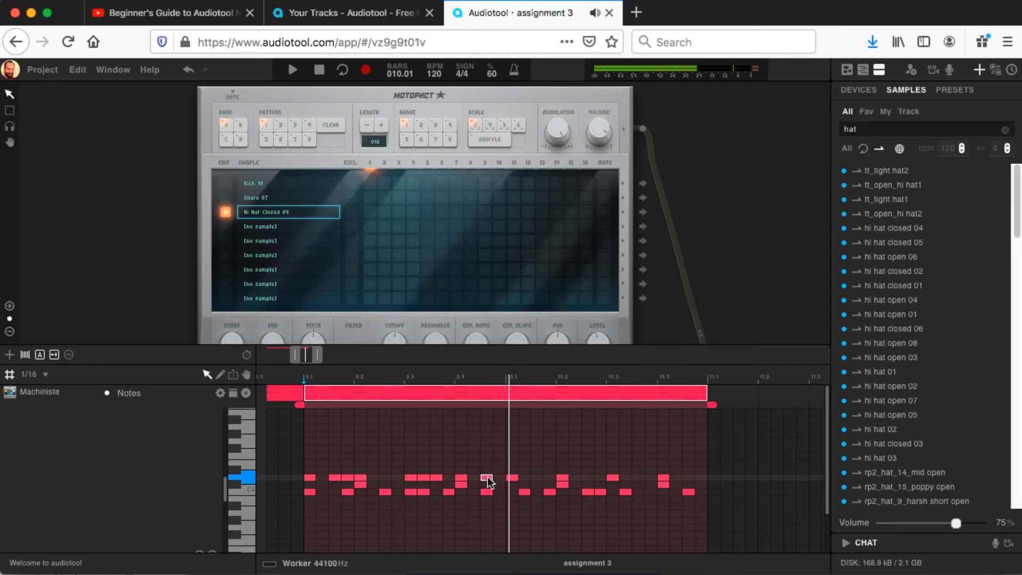
{"action": "left_click", "coordinate": [536, 477]}
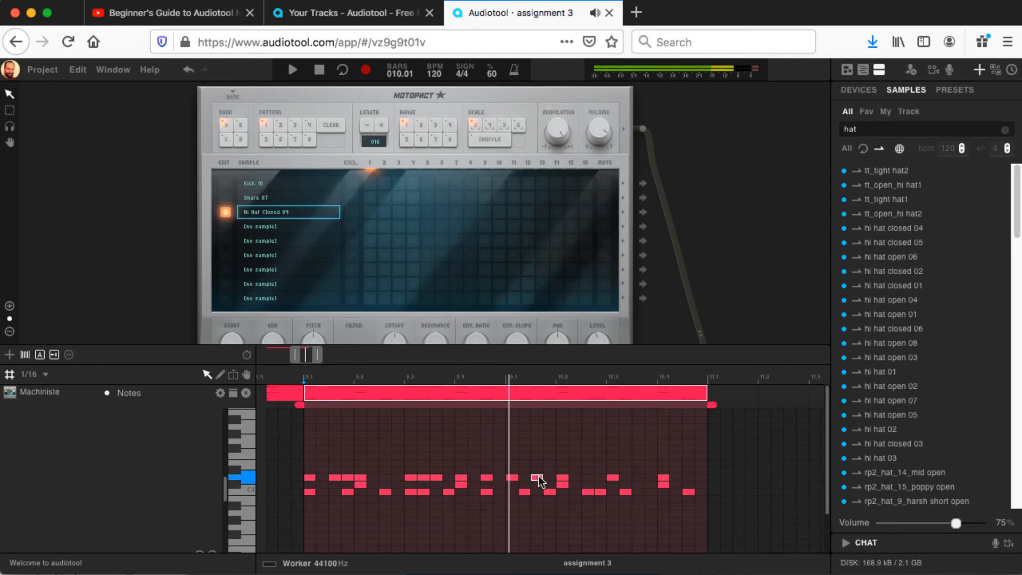
{"action": "left_click", "coordinate": [549, 477]}
{"action": "key", "text": "space"}
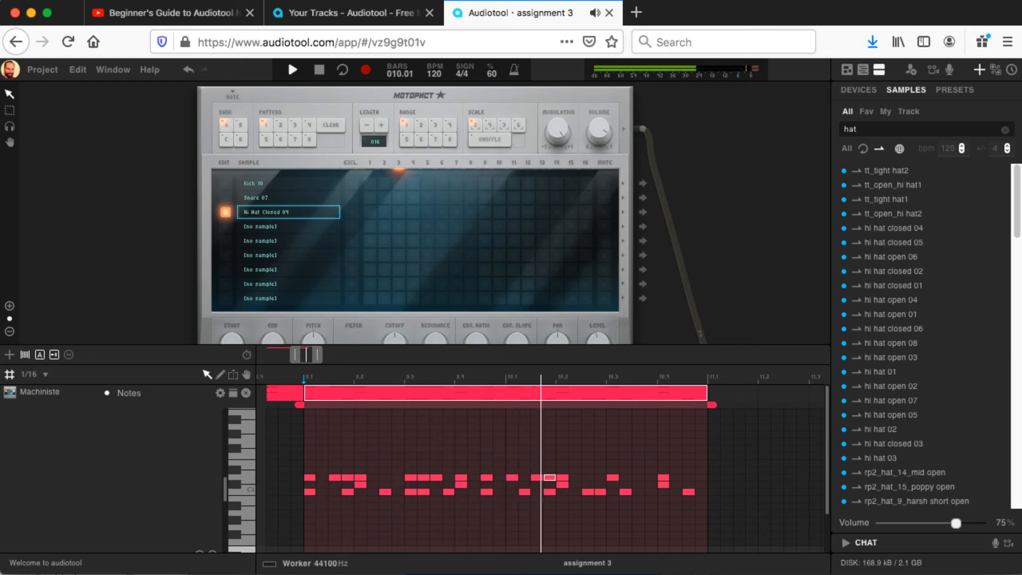
{"action": "key", "text": "space"}
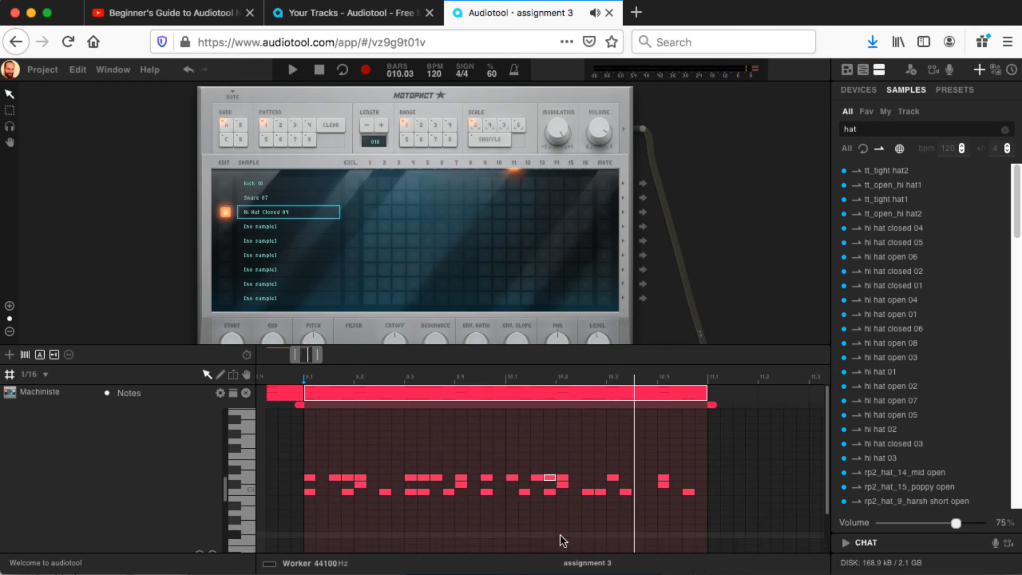
Step: Add D4 hi-hats at positions 1:1.2, 1:1.3, 1:2.1, 1:2.2, 1:3.2 and 1:3.3, and play the two-bar beat
{"action": "left_click", "coordinate": [586, 476]}
{"action": "left_click", "coordinate": [599, 477]}
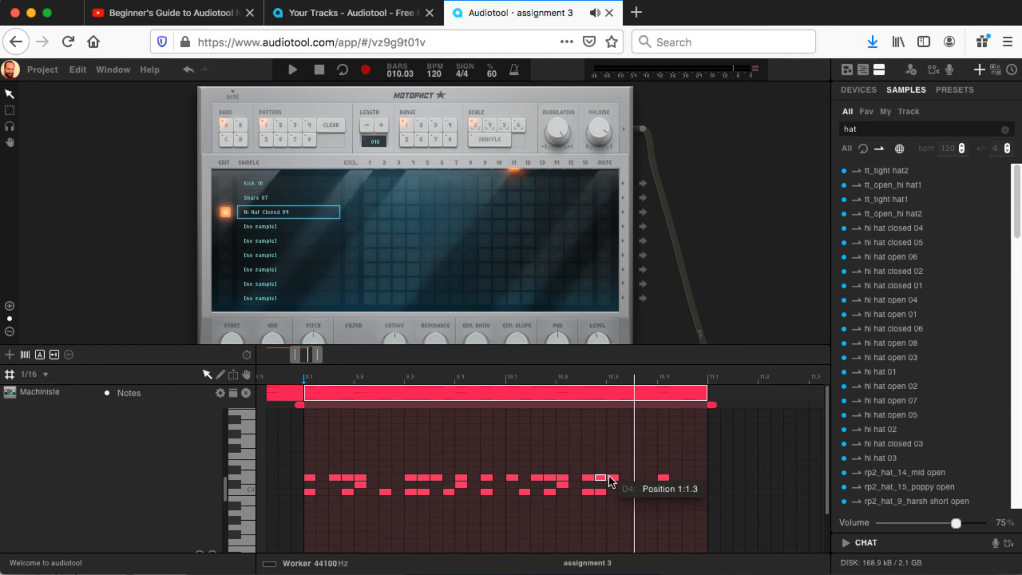
{"action": "left_click", "coordinate": [625, 477]}
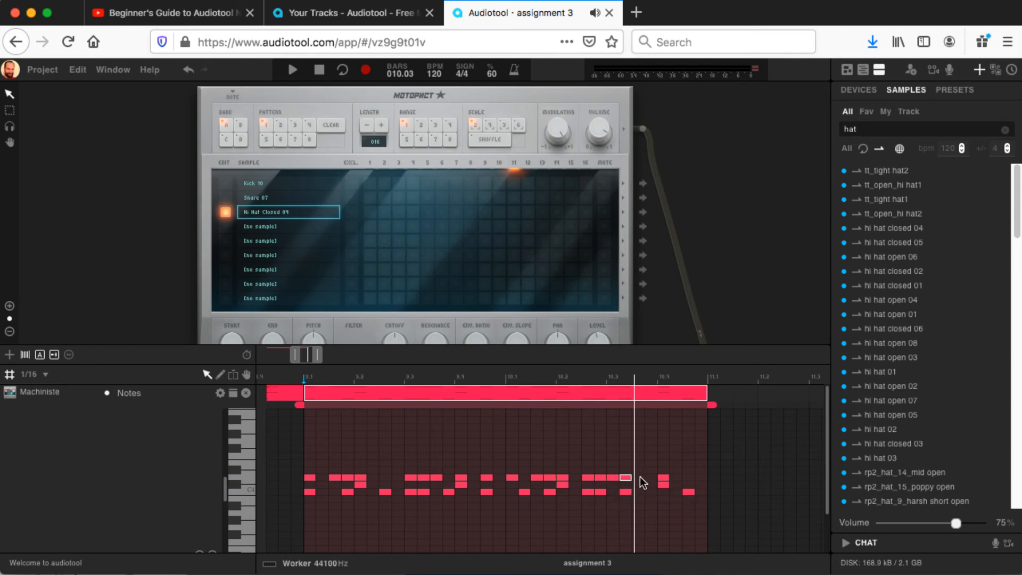
{"action": "left_click", "coordinate": [640, 477]}
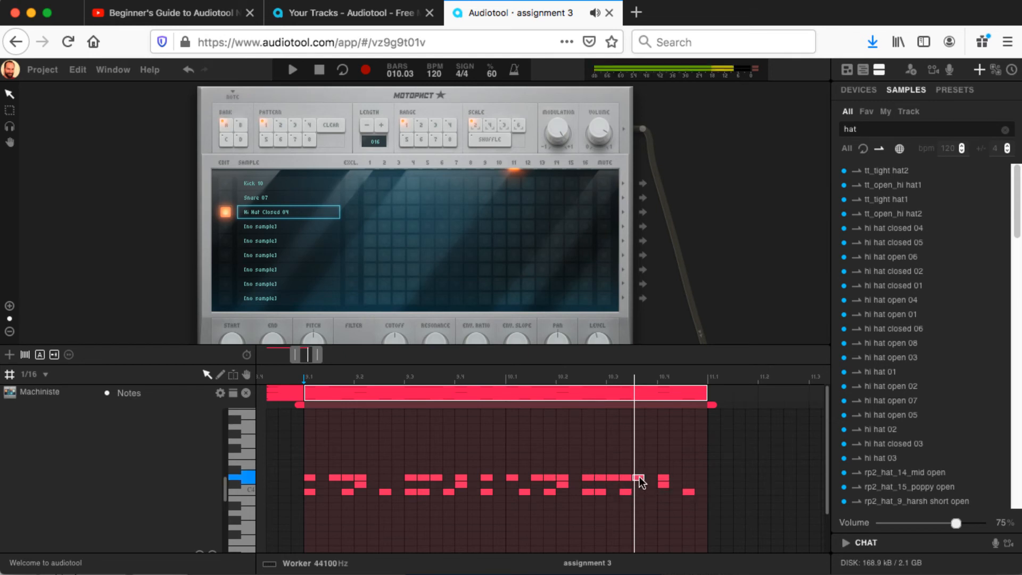
{"action": "left_click", "coordinate": [689, 477]}
{"action": "left_click", "coordinate": [701, 477]}
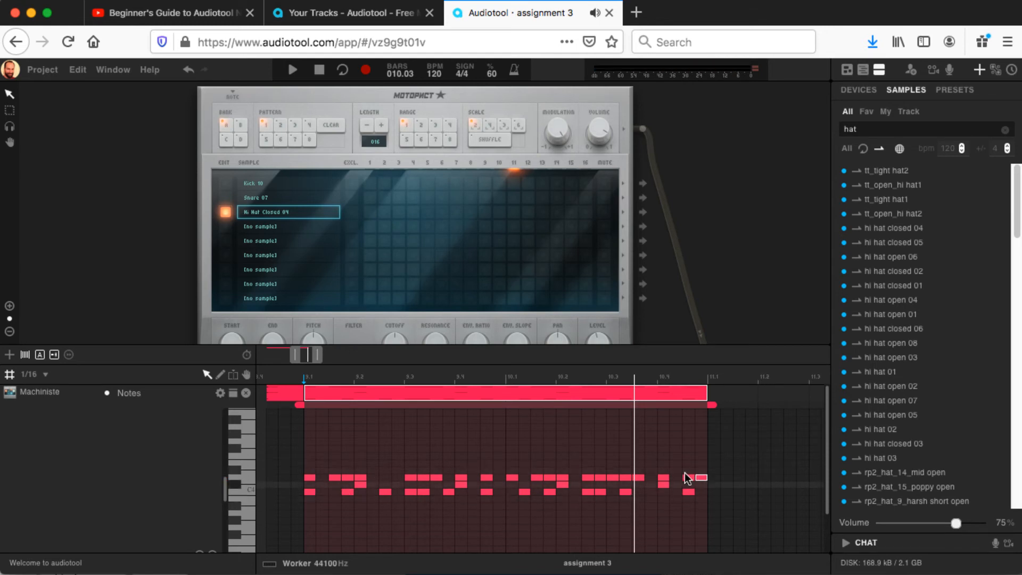
{"action": "key", "text": "space"}
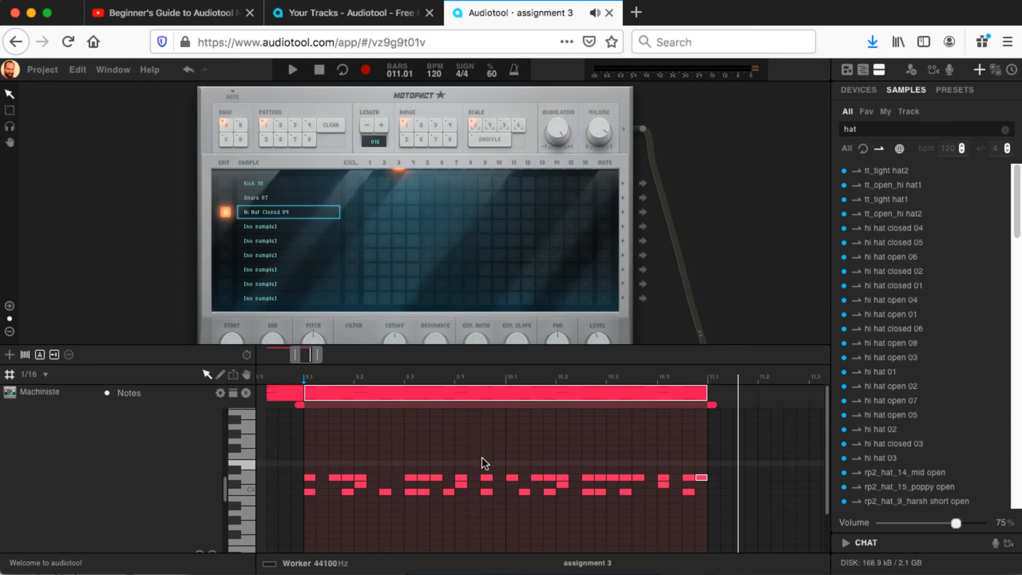
Step: Add a C#4 snare at position 0:1.3 in the bar 9 region and play the beat back
{"action": "key", "text": "space"}
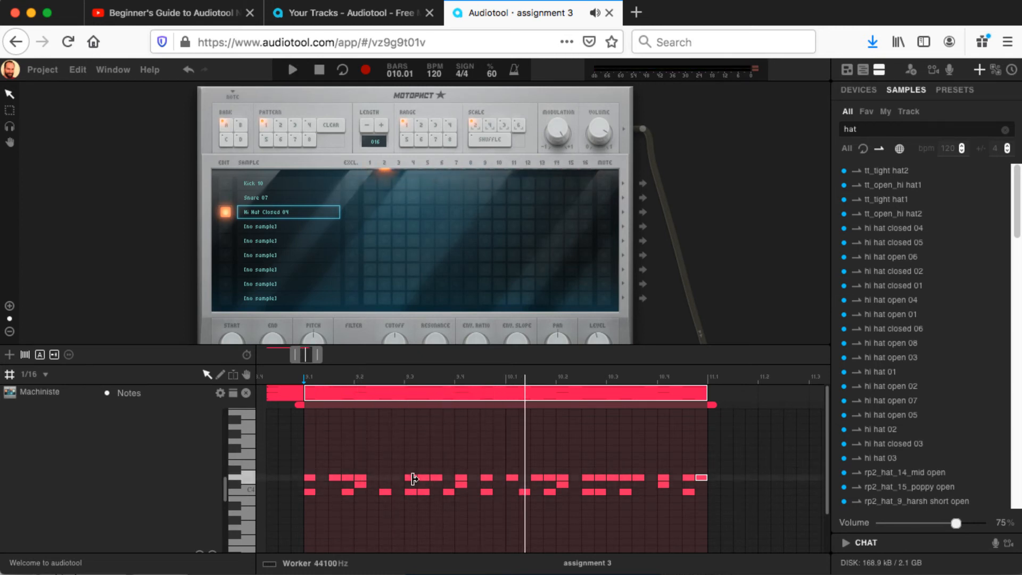
{"action": "left_click", "coordinate": [395, 482]}
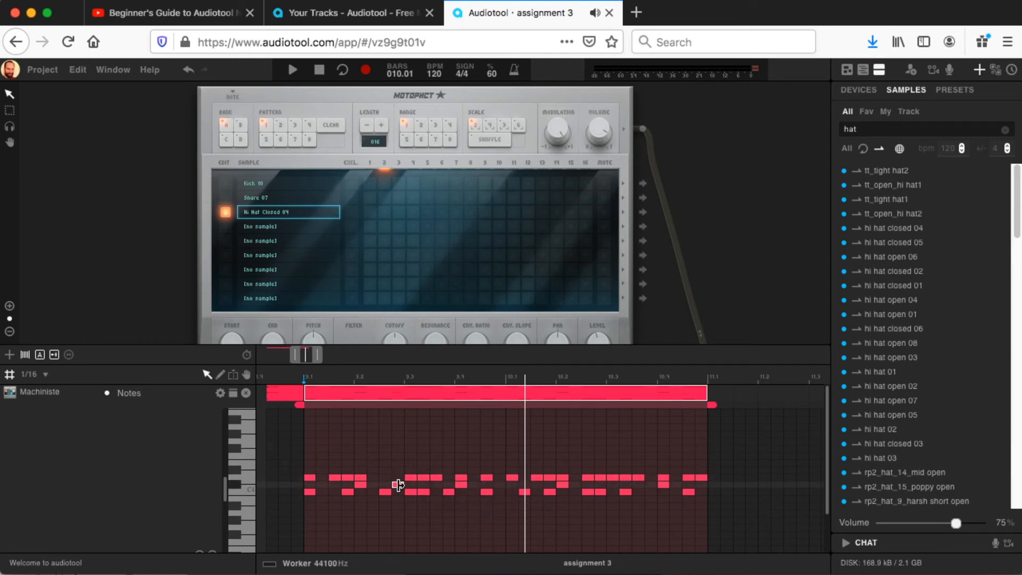
{"action": "left_click", "coordinate": [398, 485]}
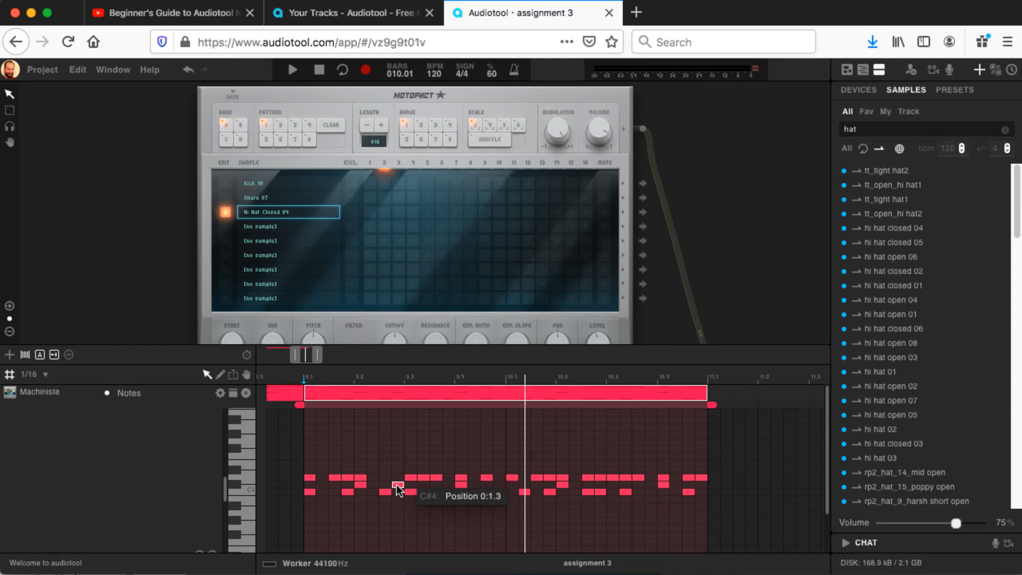
{"action": "key", "text": "space"}
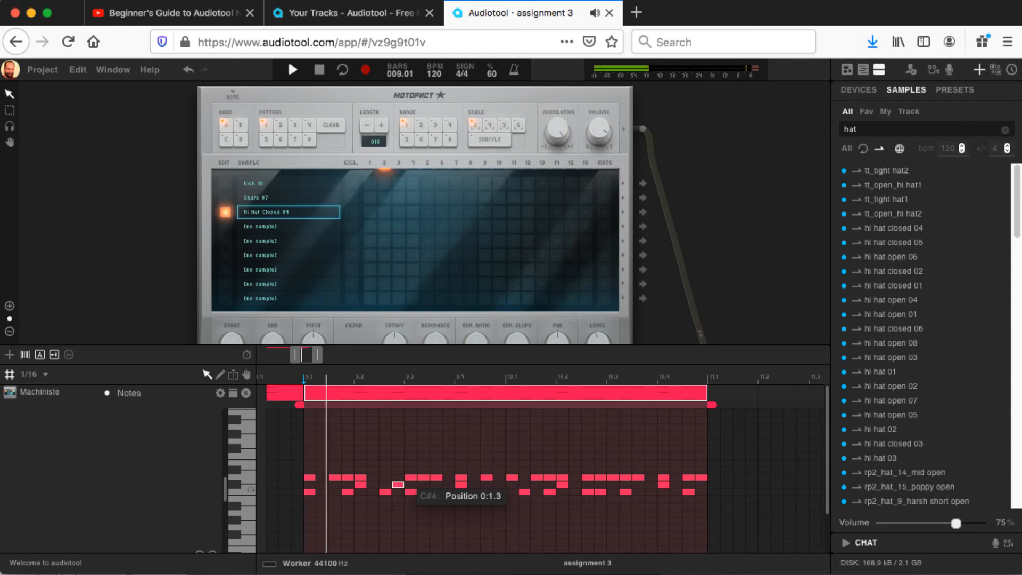
{"action": "key", "text": "space"}
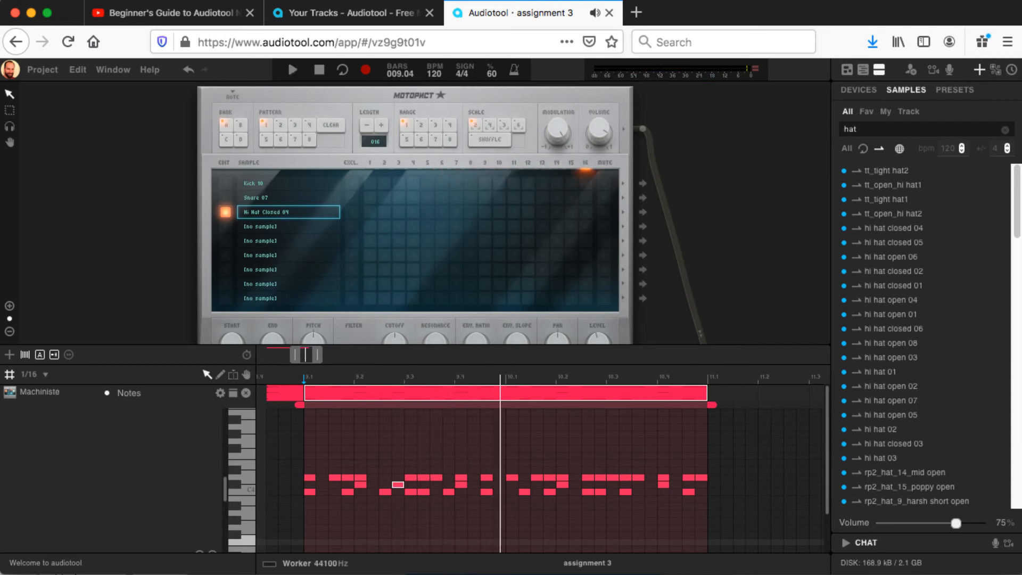
Step: Add a C#4 snare at position 0:3.3 and play the pattern from bar 9
{"action": "left_click", "coordinate": [398, 485]}
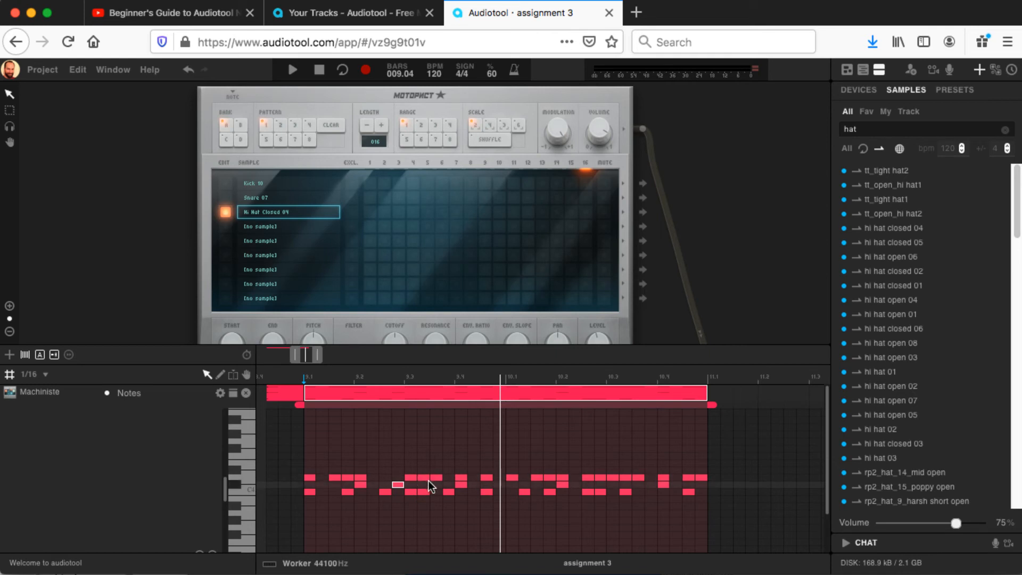
{"action": "left_click", "coordinate": [510, 484]}
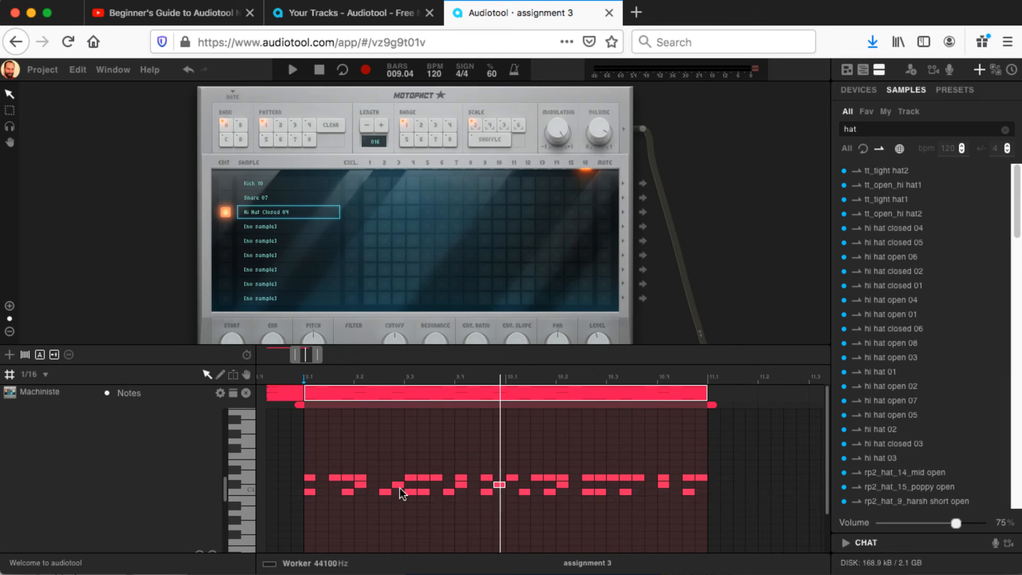
{"action": "left_click", "coordinate": [305, 374]}
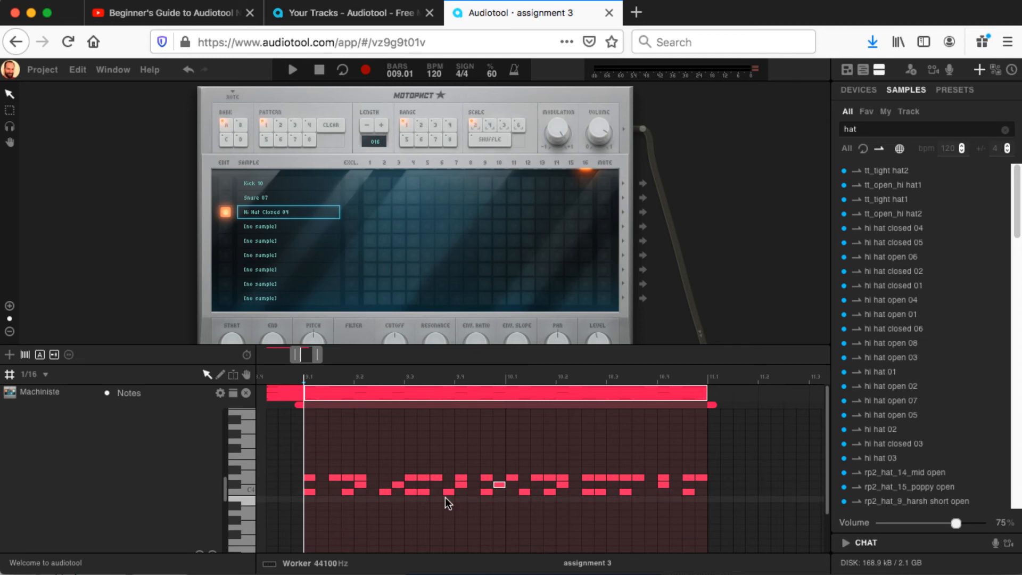
{"action": "key", "text": "space"}
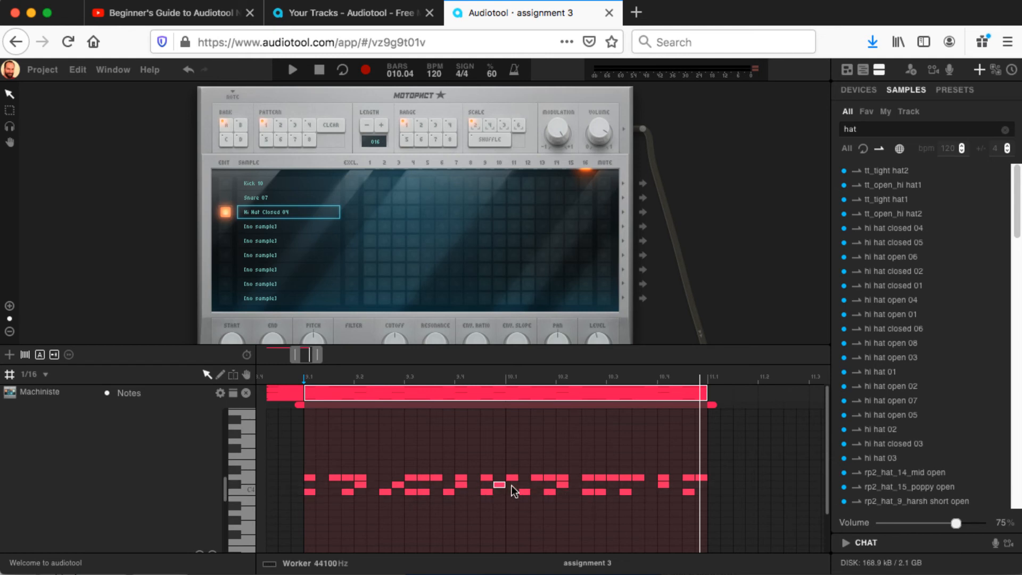
Step: Move the C4 kick at position 1:1.3 up to C#4 as a snare and play the beat back
{"action": "left_click", "coordinate": [601, 492]}
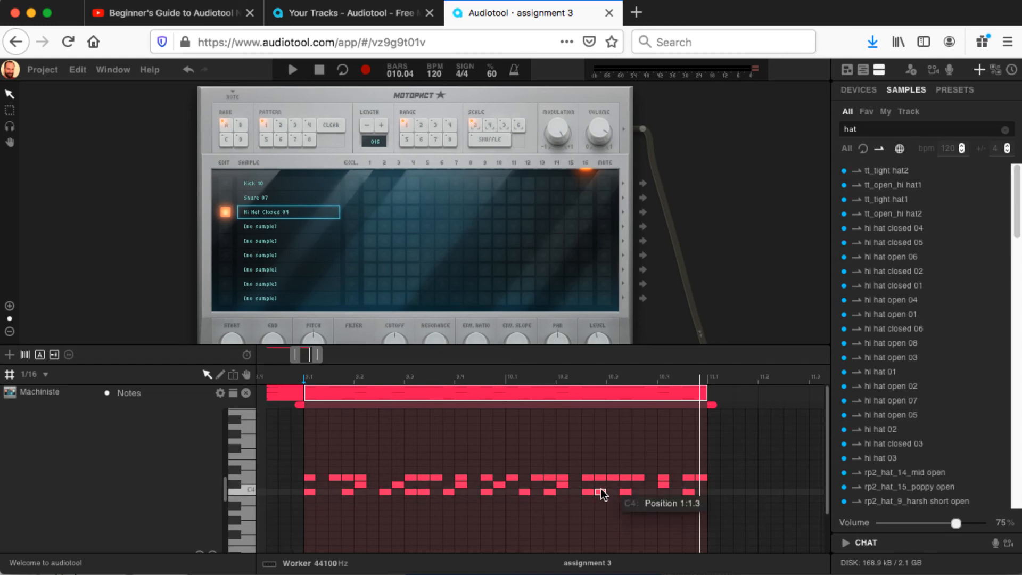
{"action": "key", "text": "Up"}
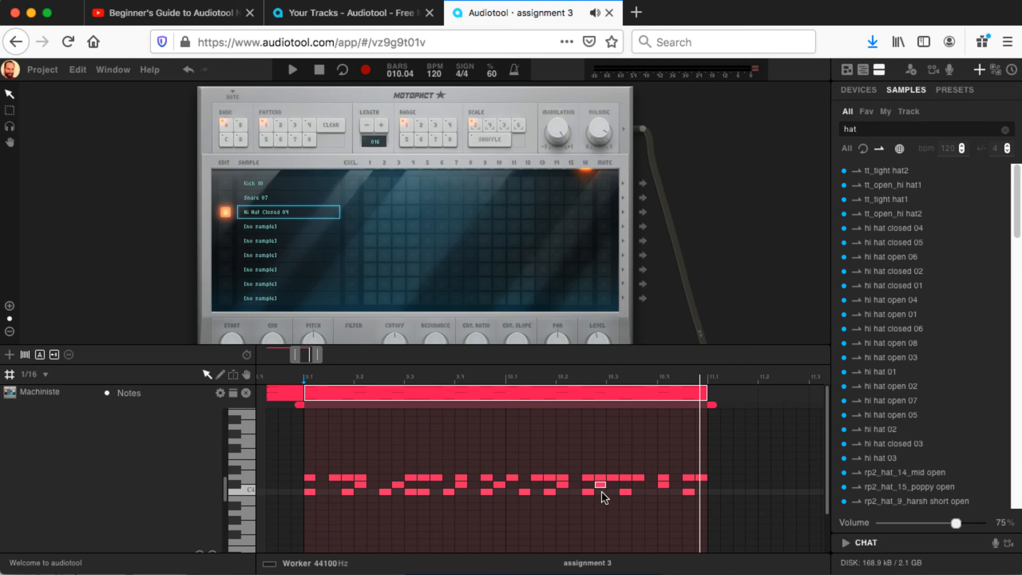
{"action": "key", "text": "space"}
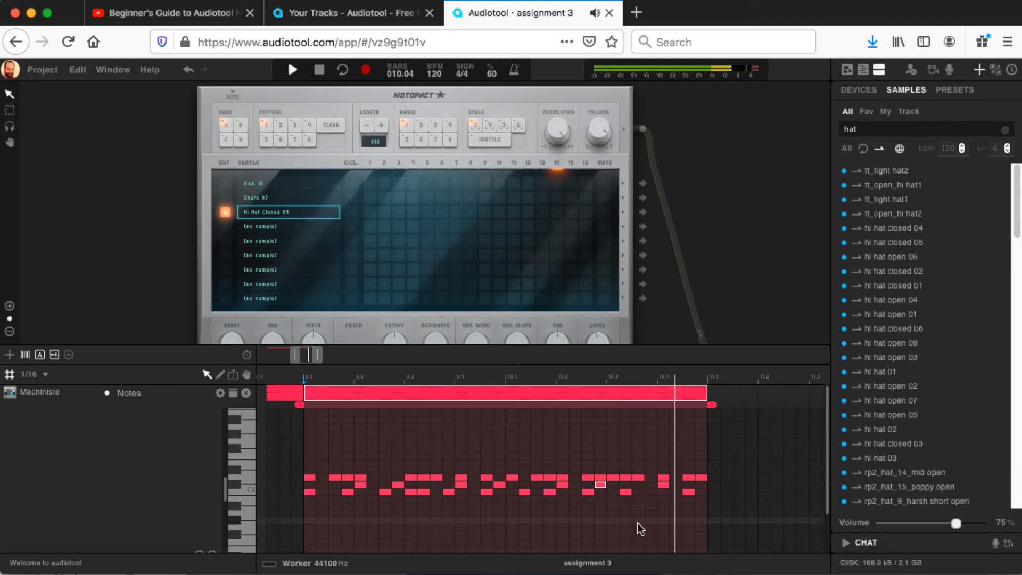
{"action": "key", "text": "space"}
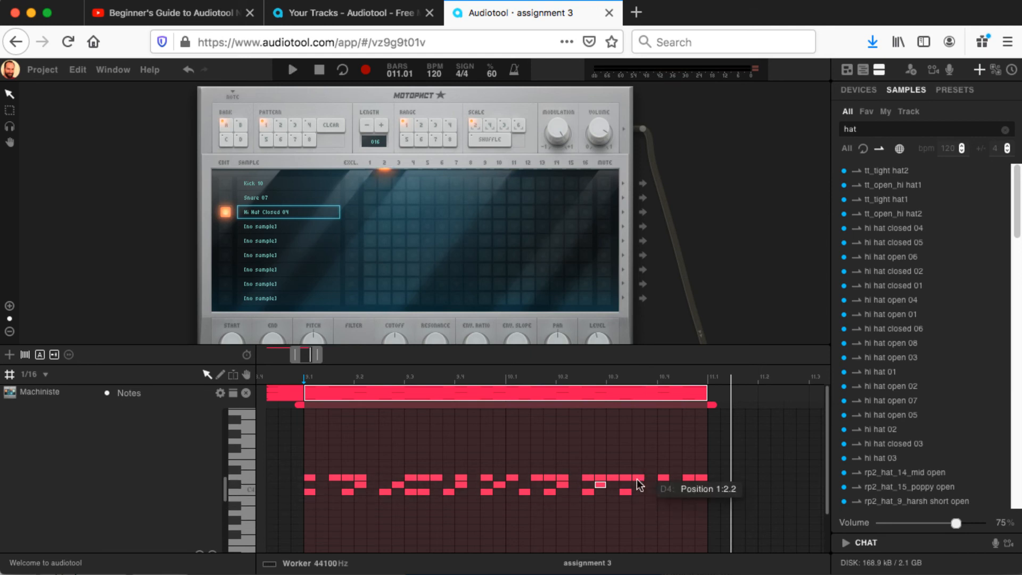
Step: Move the D4 hi-hats at 1:2.2 and 1:3.0 to 1:2.3 and 1:3.1, and play the two-bar beat
{"action": "left_click_drag", "start_coordinate": [637, 479], "coordinate": [672, 478]}
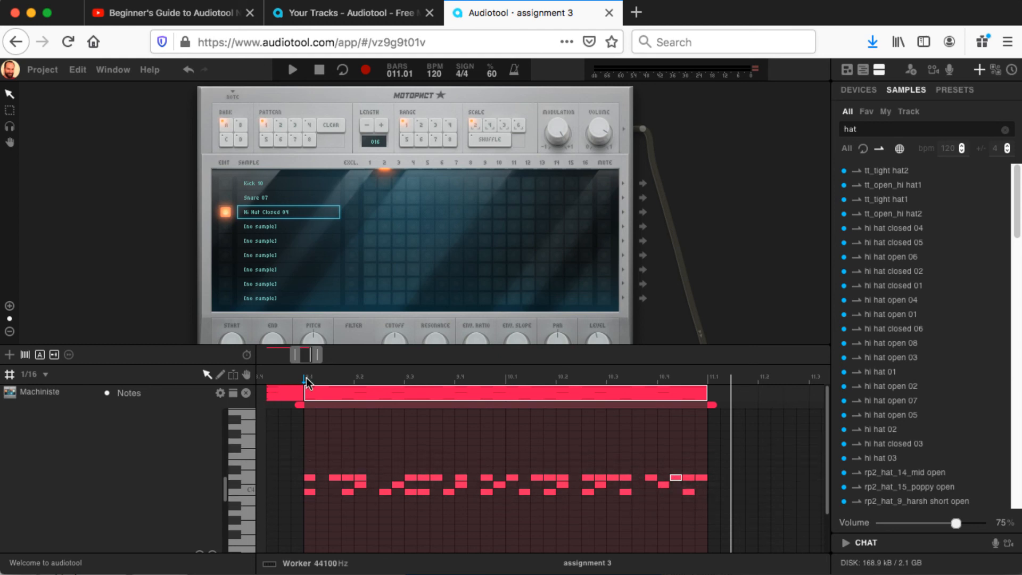
{"action": "key", "text": "space"}
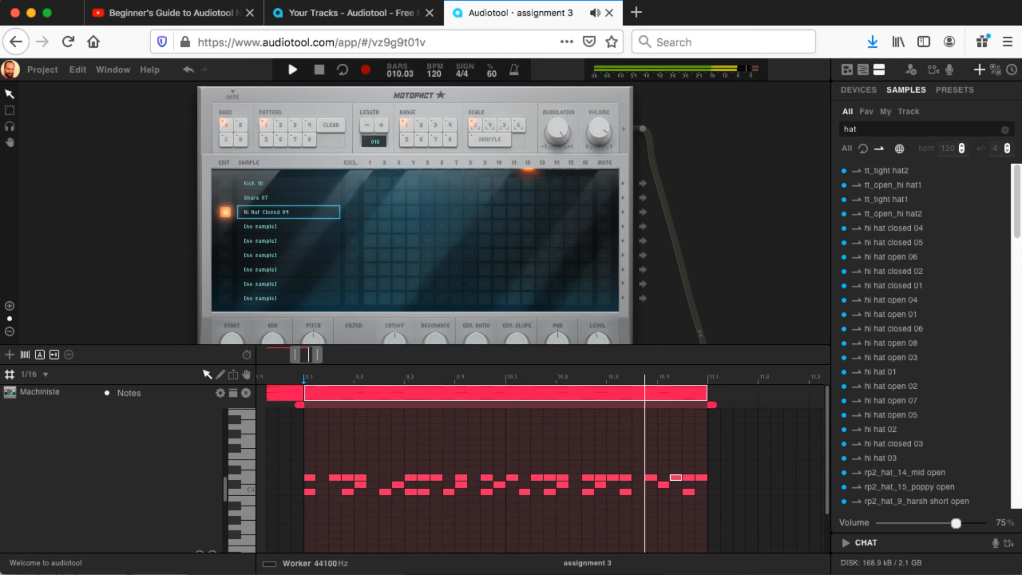
{"action": "key", "text": "space"}
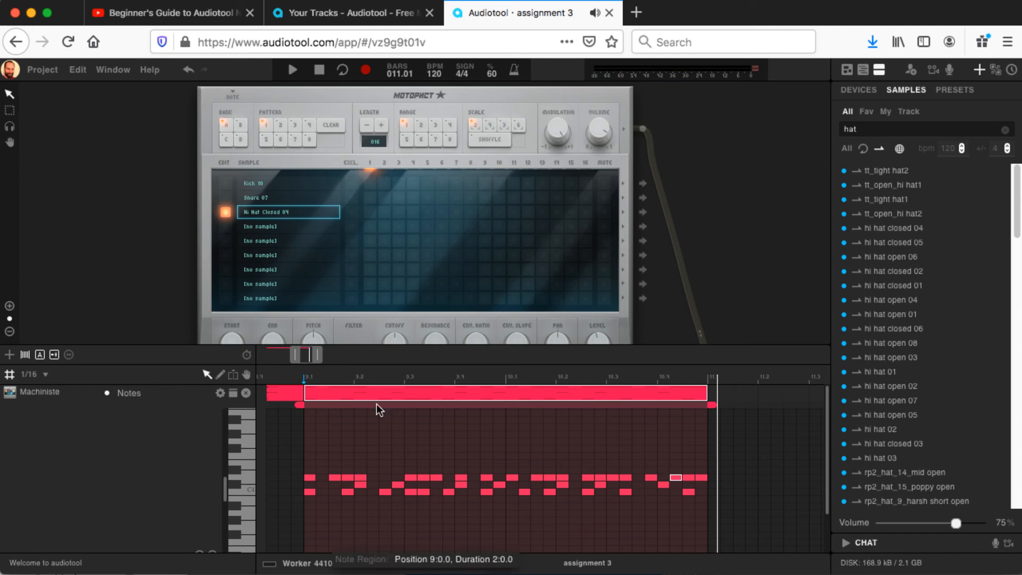
{"action": "key", "text": "space"}
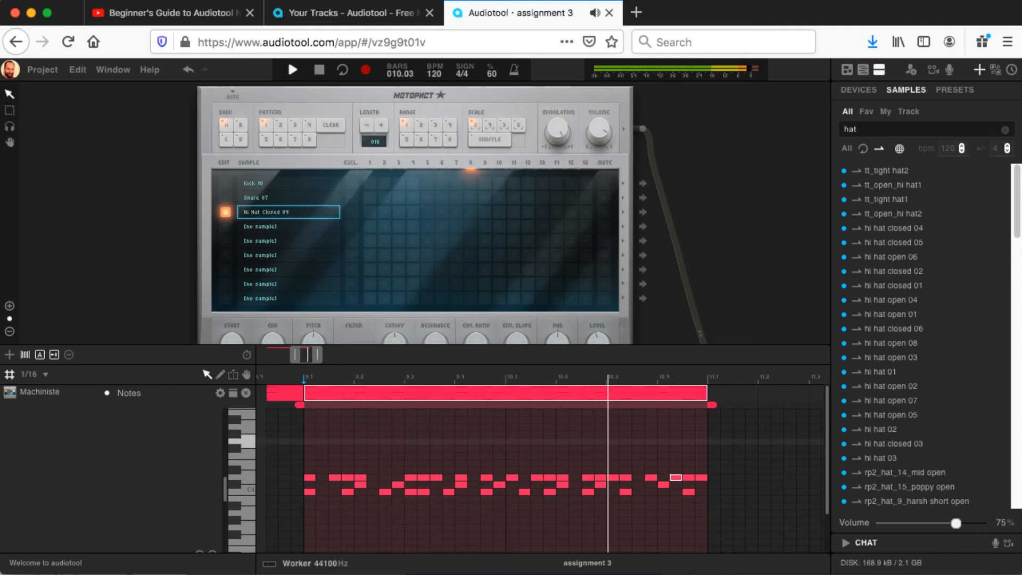
{"action": "key", "text": "space"}
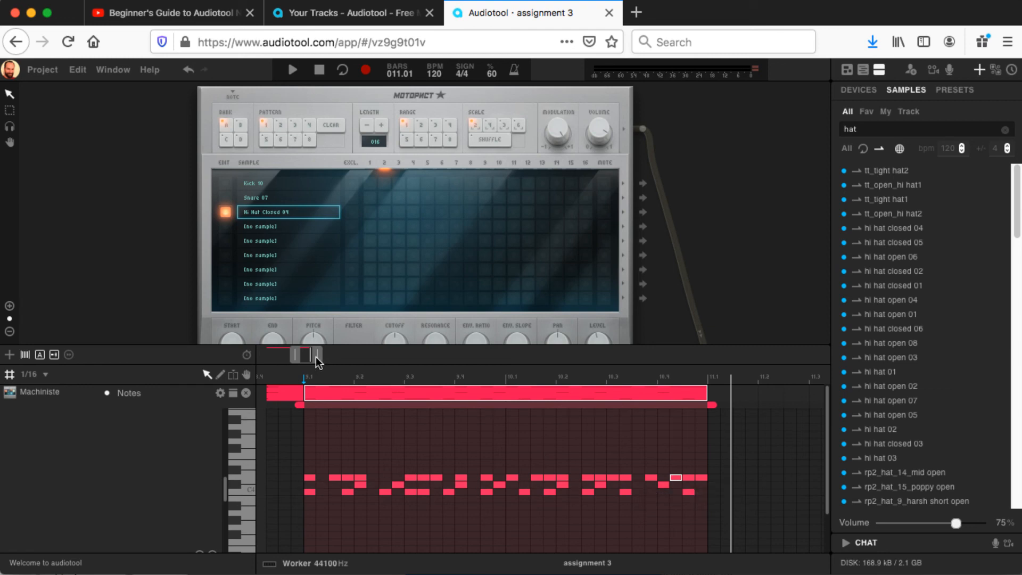
Step: Extend the bar 9 note region to bar 13 so the two-bar beat repeats, and play it from bar 9
{"action": "left_click_drag", "start_coordinate": [316, 358], "coordinate": [329, 358]}
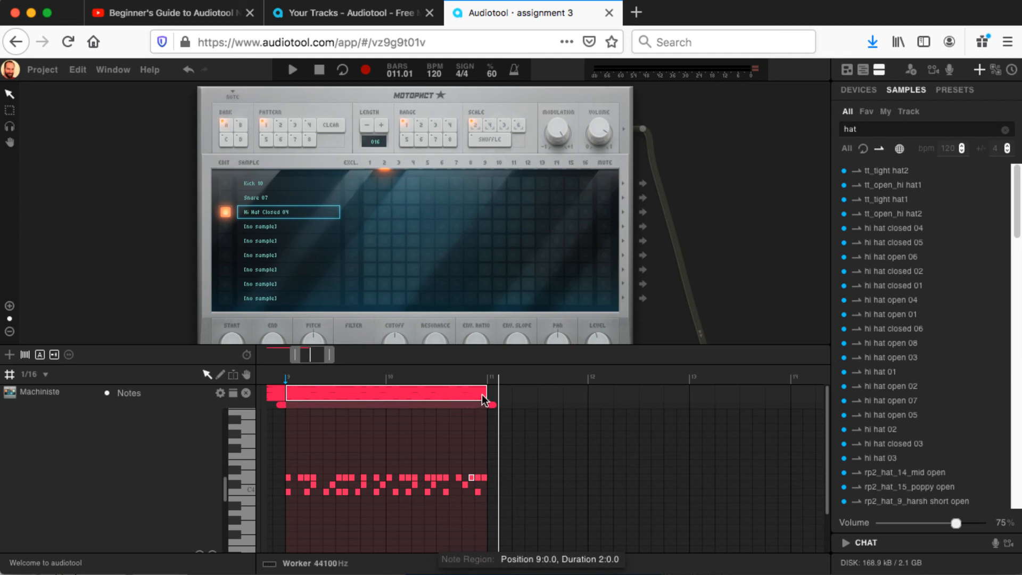
{"action": "left_click_drag", "start_coordinate": [486, 392], "coordinate": [689, 400]}
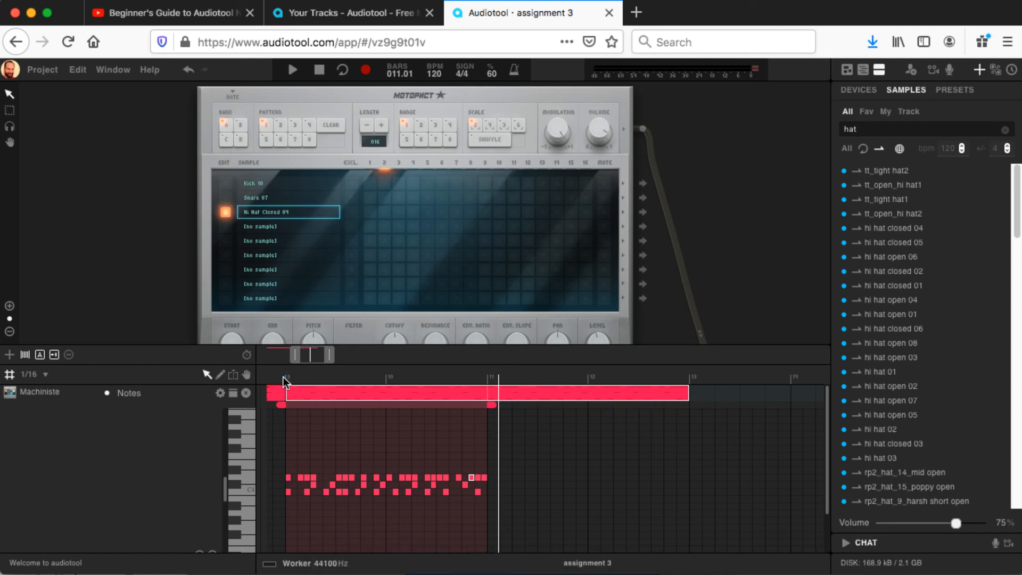
{"action": "key", "text": "space"}
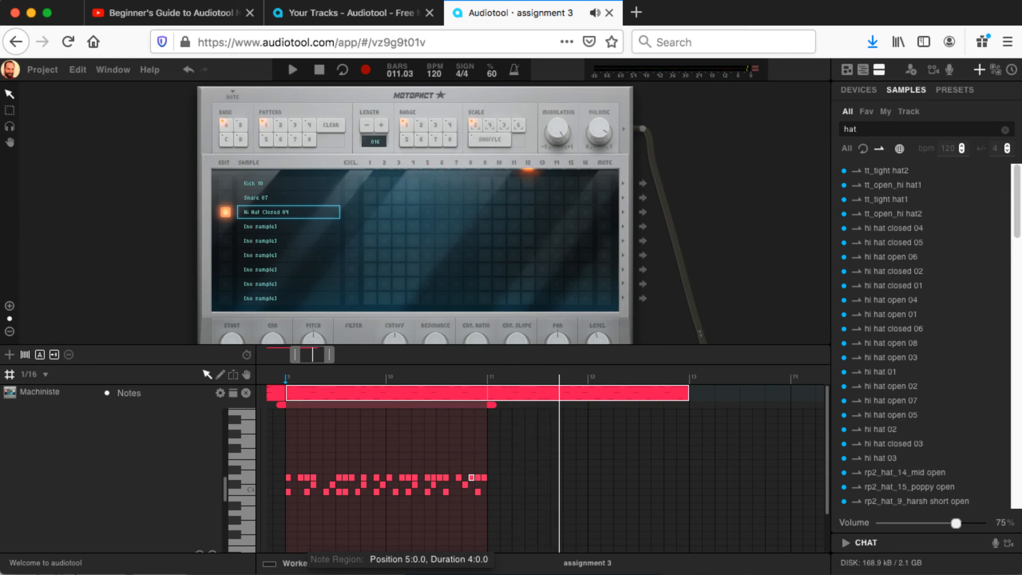
{"action": "key", "text": "space"}
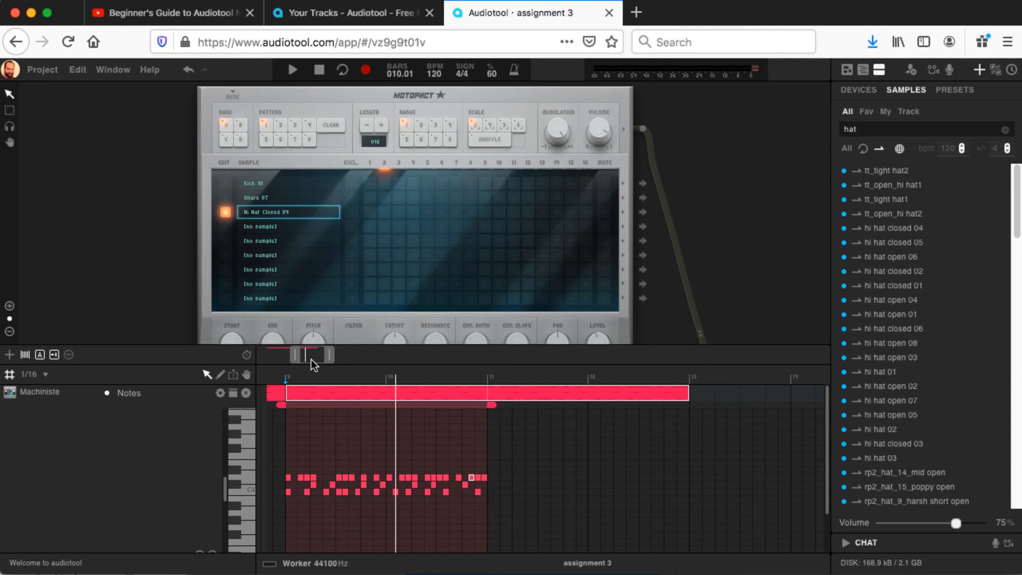
Step: Create a two-bar note region at bar 13 and extend its loop length to two bars
{"action": "left_click_drag", "start_coordinate": [311, 359], "coordinate": [324, 357]}
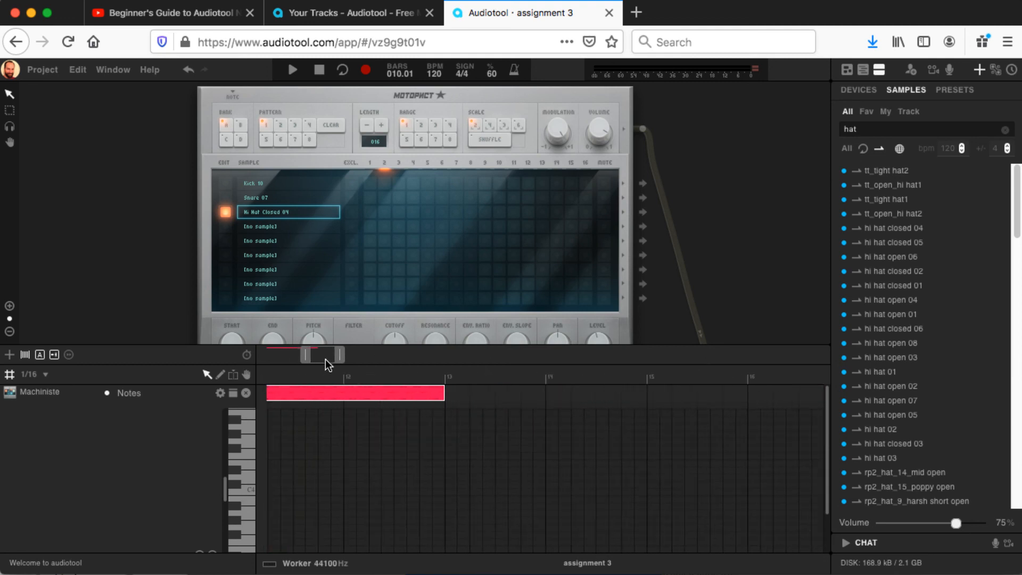
{"action": "double_click", "coordinate": [452, 397]}
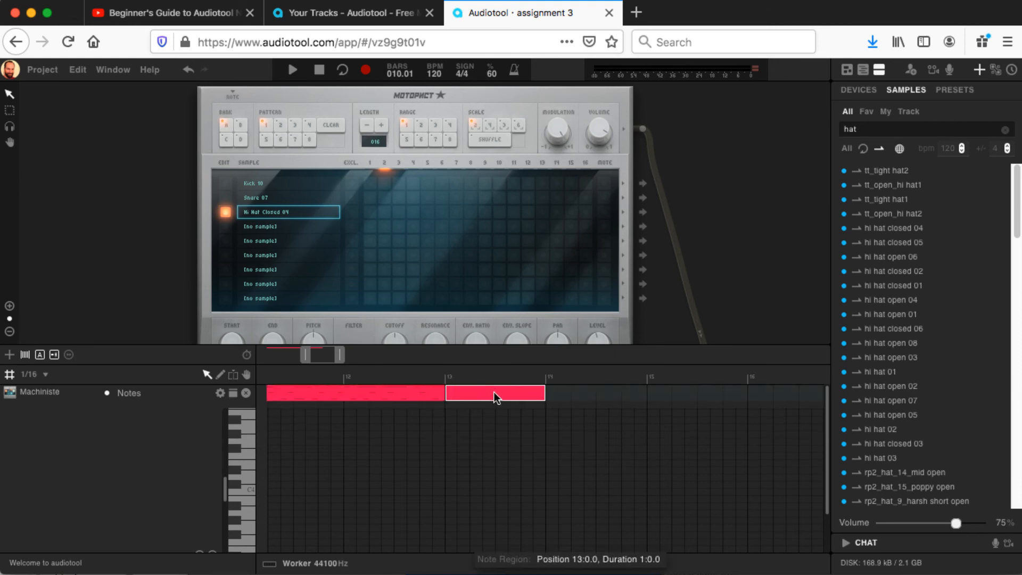
{"action": "left_click_drag", "start_coordinate": [537, 397], "coordinate": [649, 404]}
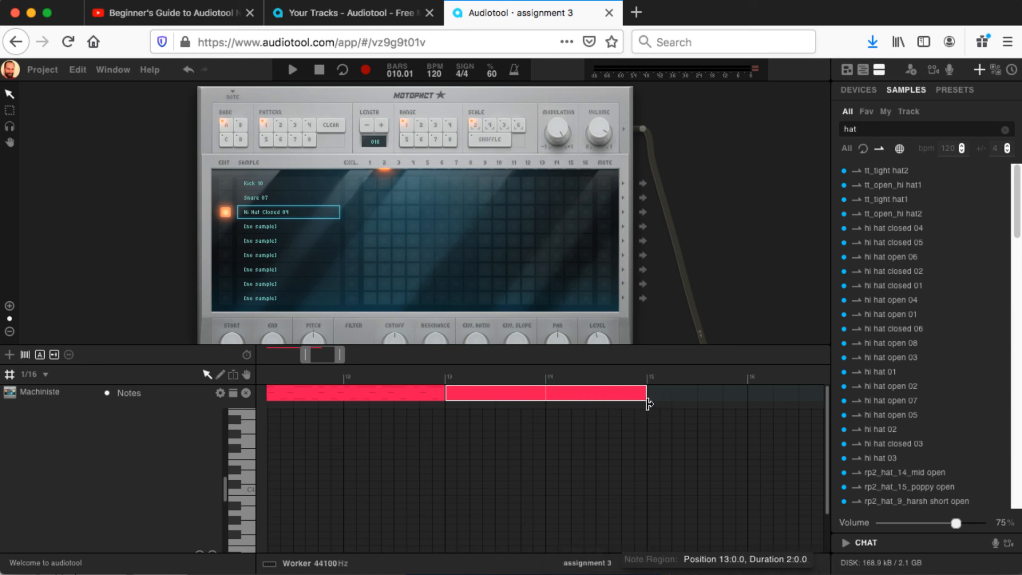
{"action": "left_click", "coordinate": [531, 393]}
{"action": "left_click_drag", "start_coordinate": [550, 406], "coordinate": [652, 418]}
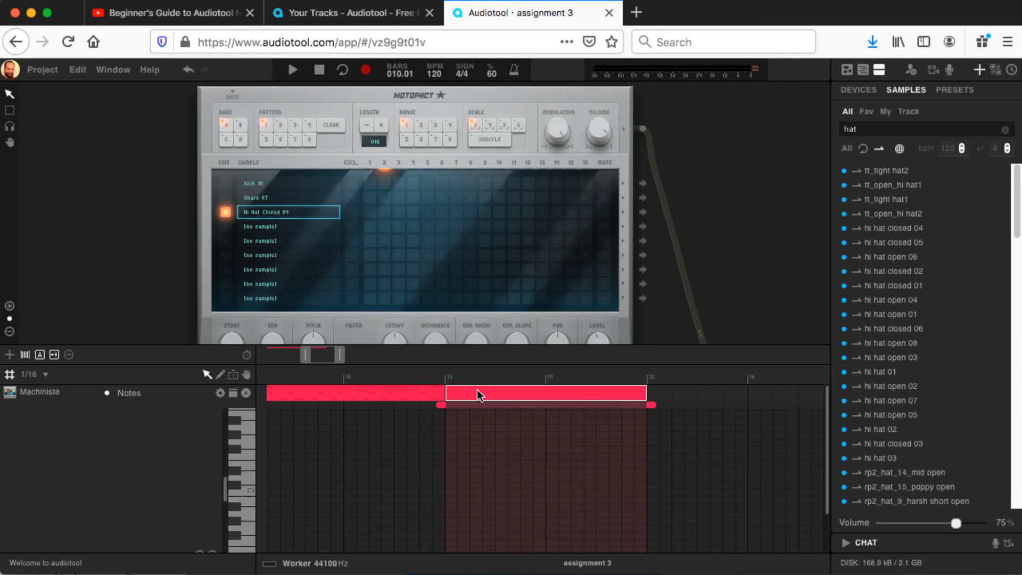
Step: Extend the bar 13 note region to a duration of four bars, ending at bar 17
{"action": "left_click_drag", "start_coordinate": [302, 355], "coordinate": [259, 353]}
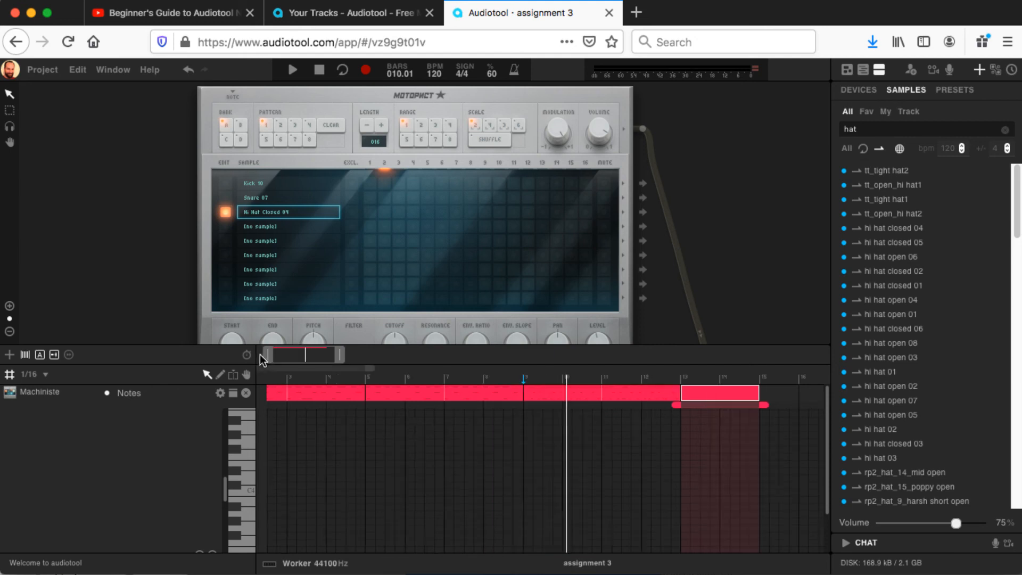
{"action": "left_click_drag", "start_coordinate": [343, 356], "coordinate": [358, 357]}
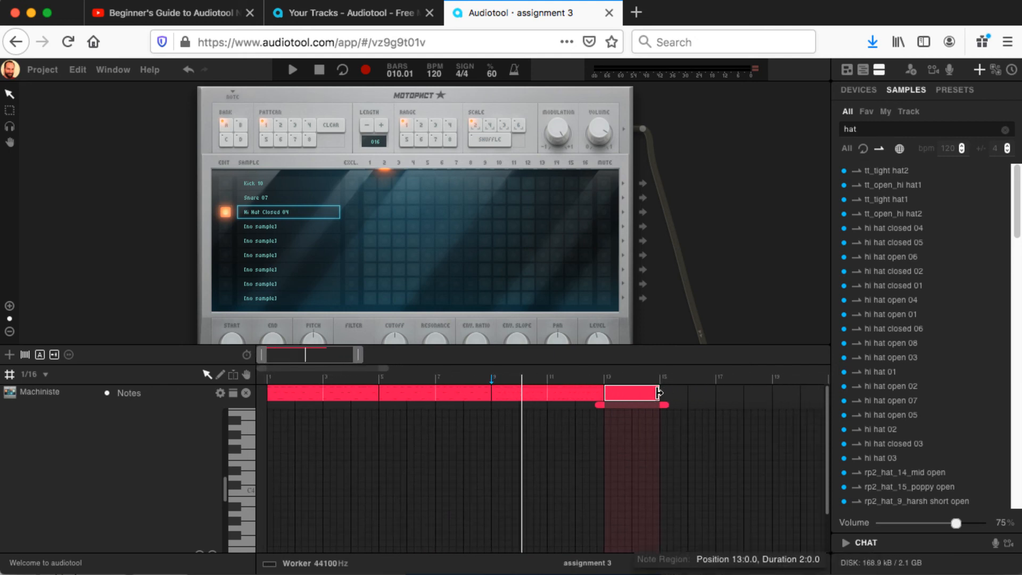
{"action": "left_click_drag", "start_coordinate": [660, 392], "coordinate": [714, 403]}
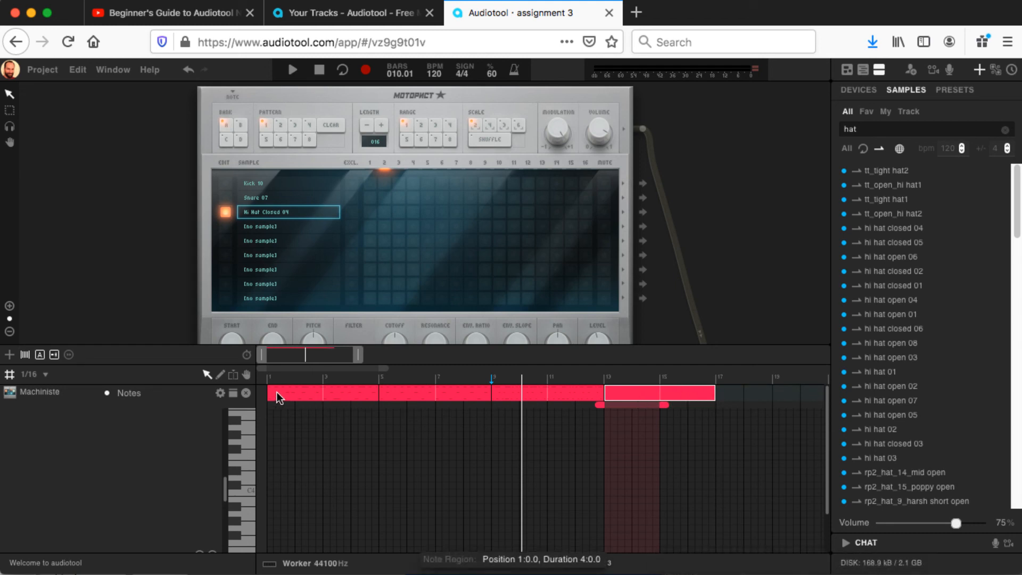
Step: Review the four note regions starting at bars 1, 5, 9 and 13 by selecting each in turn
{"action": "left_click", "coordinate": [301, 396]}
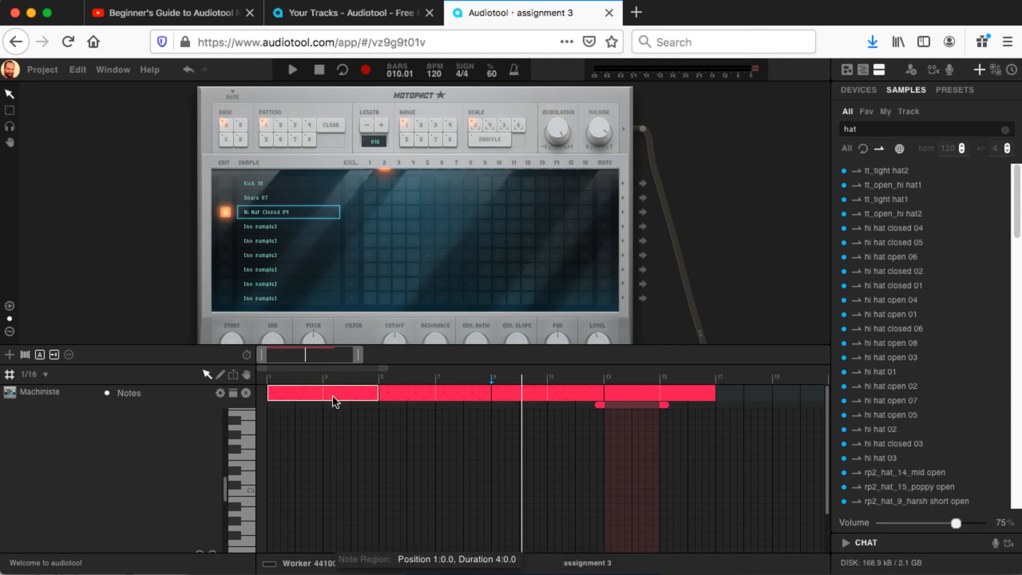
{"action": "left_click", "coordinate": [396, 393]}
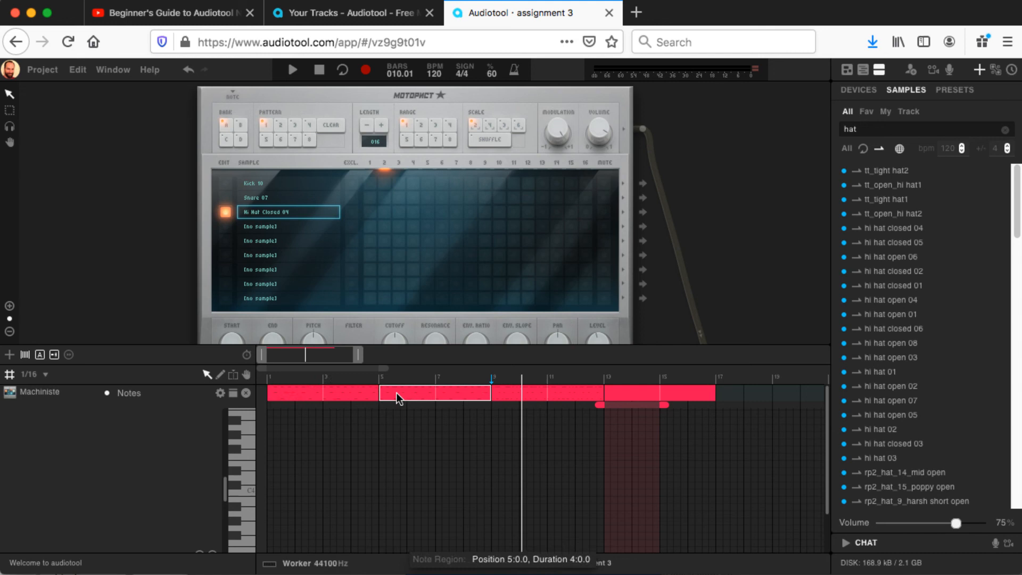
{"action": "left_click", "coordinate": [556, 396]}
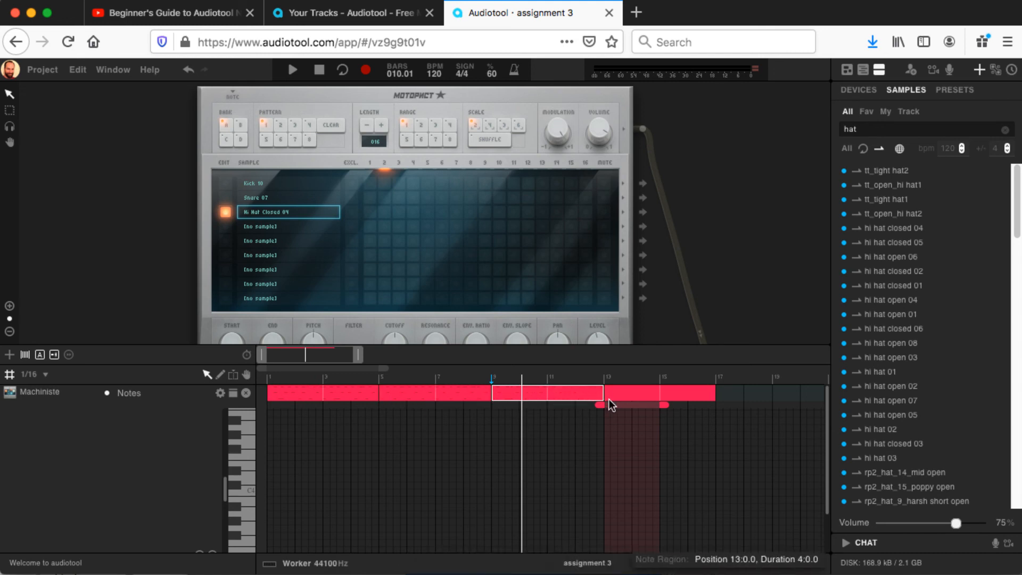
{"action": "left_click", "coordinate": [627, 391]}
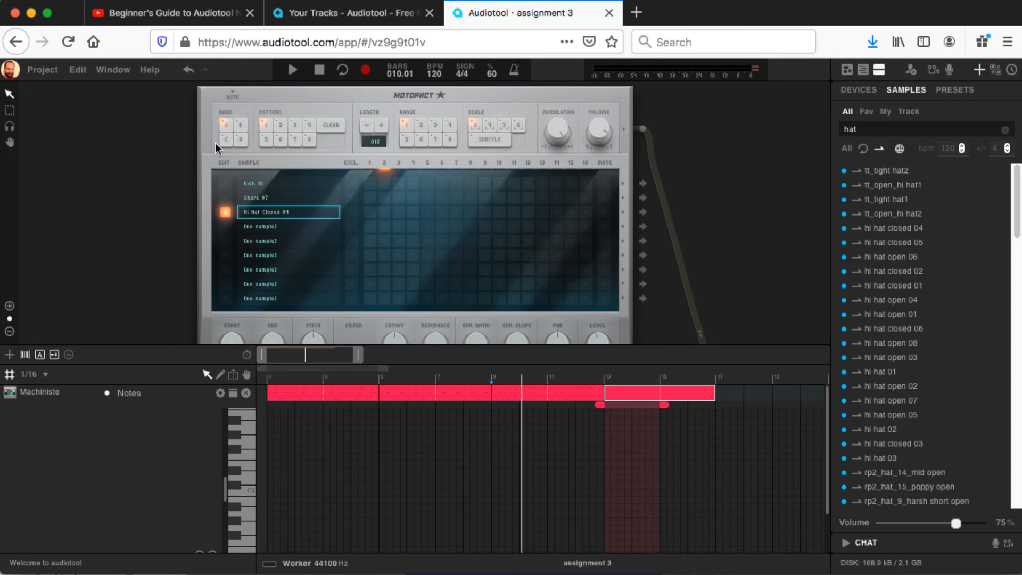
Step: Publish the track as "assignment 3" with genre Newbie, license CC BY-SA, and remixing and downloading allowed
{"action": "left_click", "coordinate": [43, 71]}
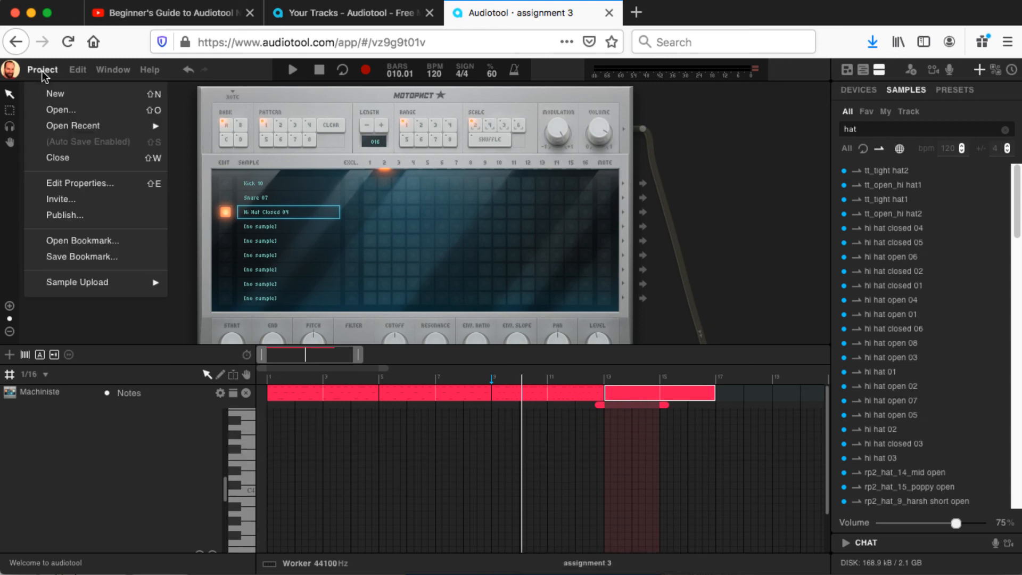
{"action": "left_click", "coordinate": [79, 218]}
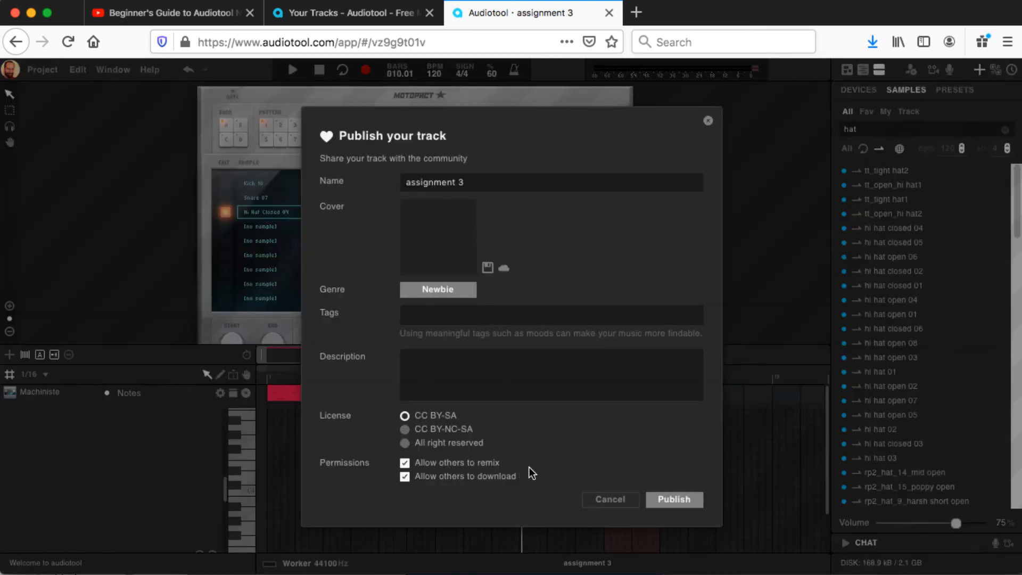
{"action": "left_click", "coordinate": [664, 501]}
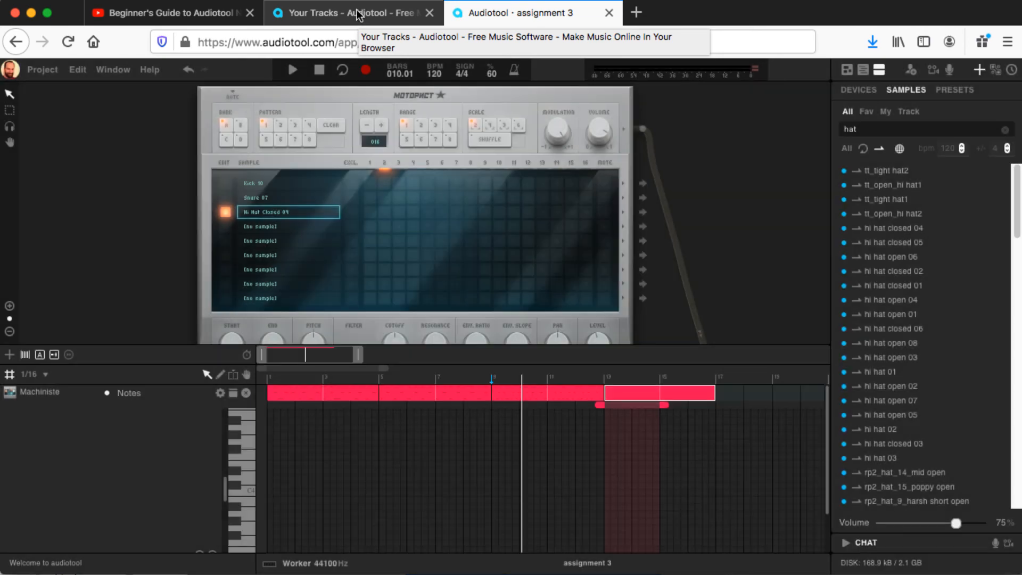
Step: Switch to the Your Tracks page, reload it, and open the published track "assignment 3"
{"action": "left_click", "coordinate": [357, 15]}
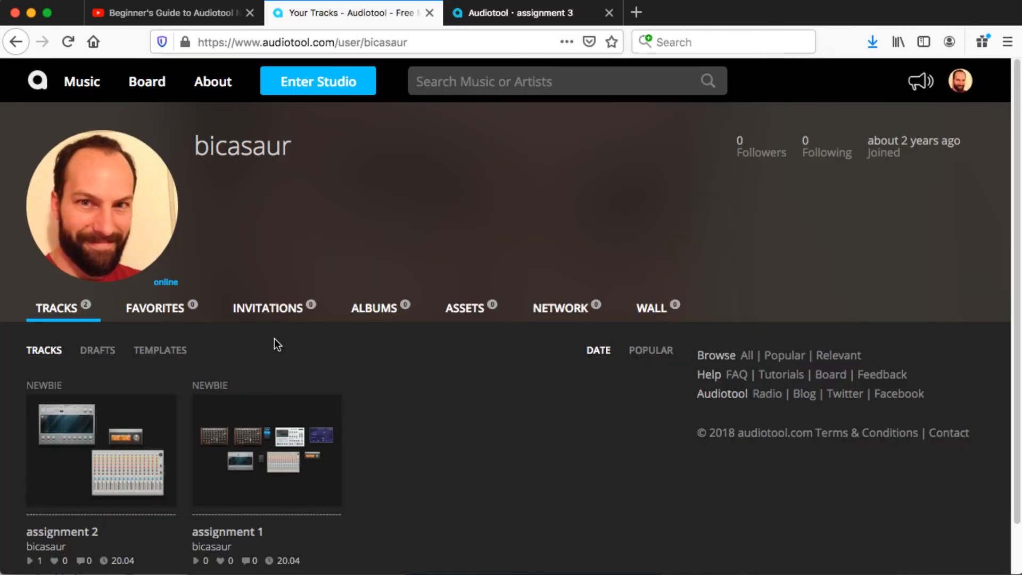
{"action": "left_click", "coordinate": [72, 42]}
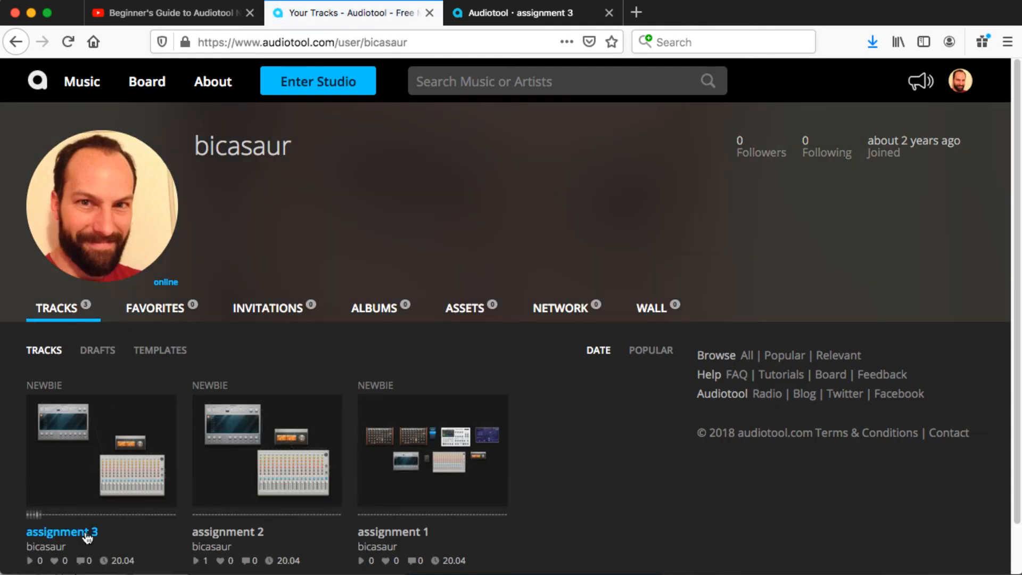
{"action": "left_click", "coordinate": [90, 534]}
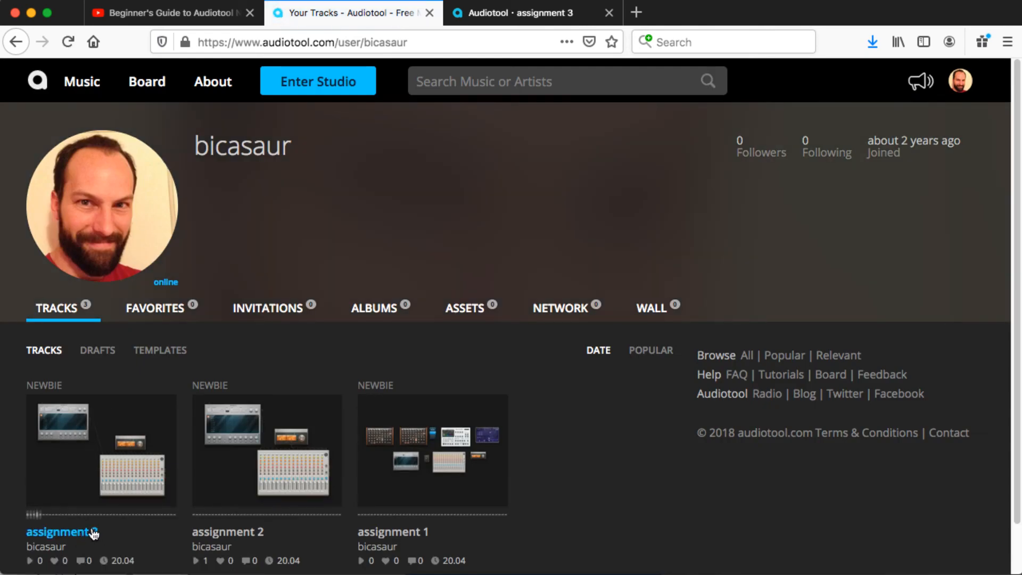